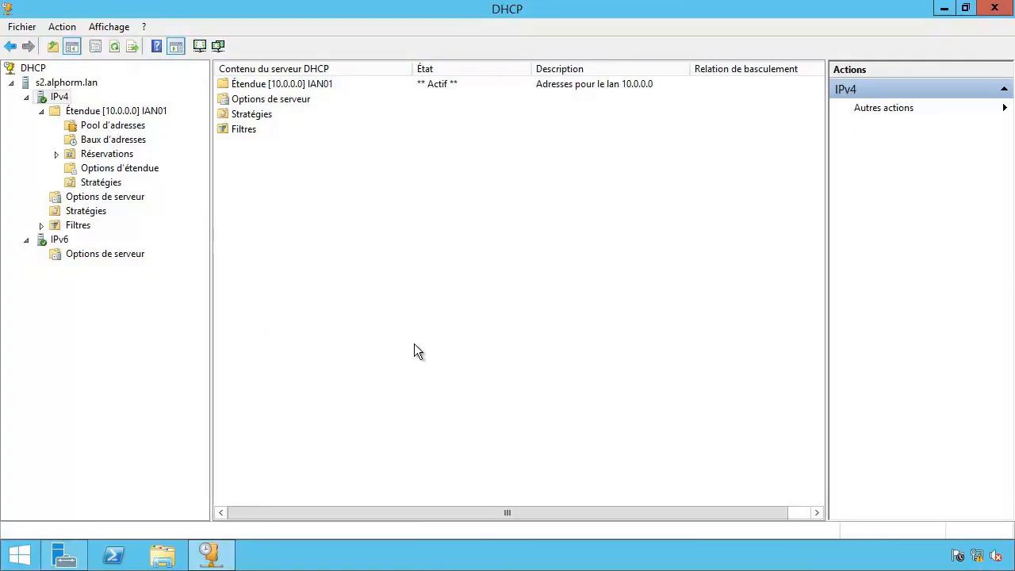
Show the IPv4 node's context menu, after checking the IPv6 node's menu.
{"action": "right_click", "coordinate": [48, 101]}
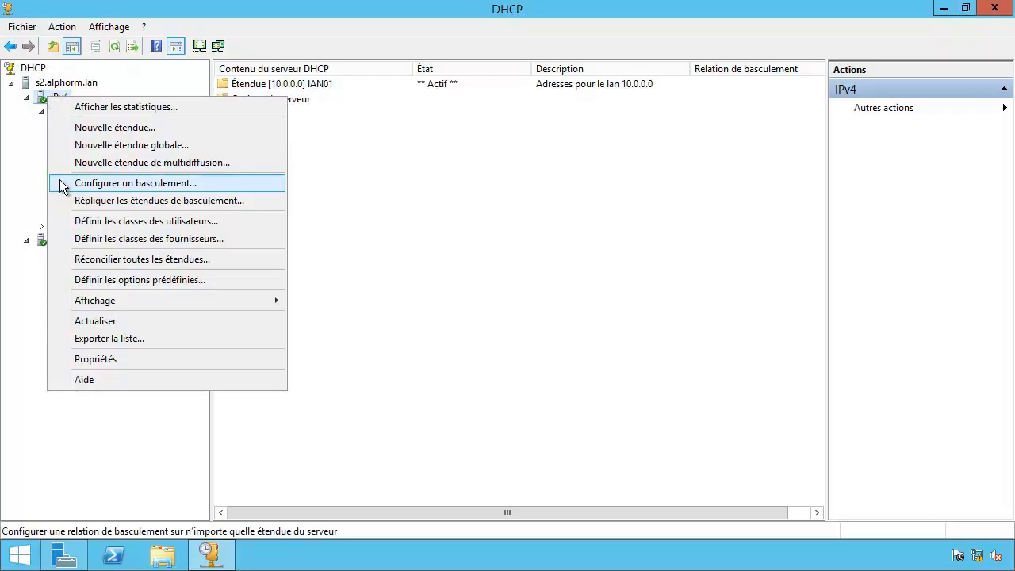
{"action": "left_click", "coordinate": [26, 266]}
{"action": "right_click", "coordinate": [46, 243]}
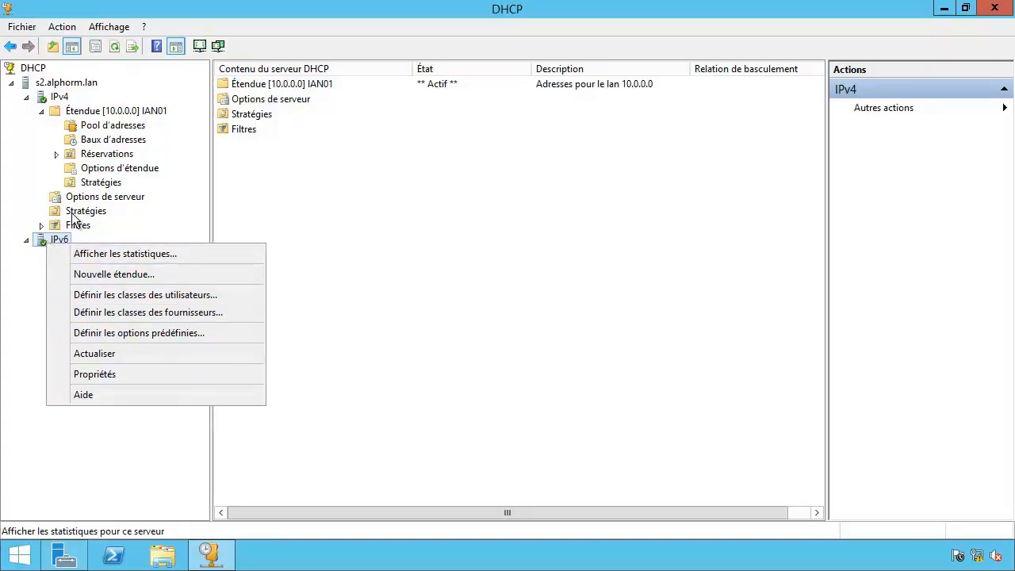
{"action": "left_click", "coordinate": [52, 100]}
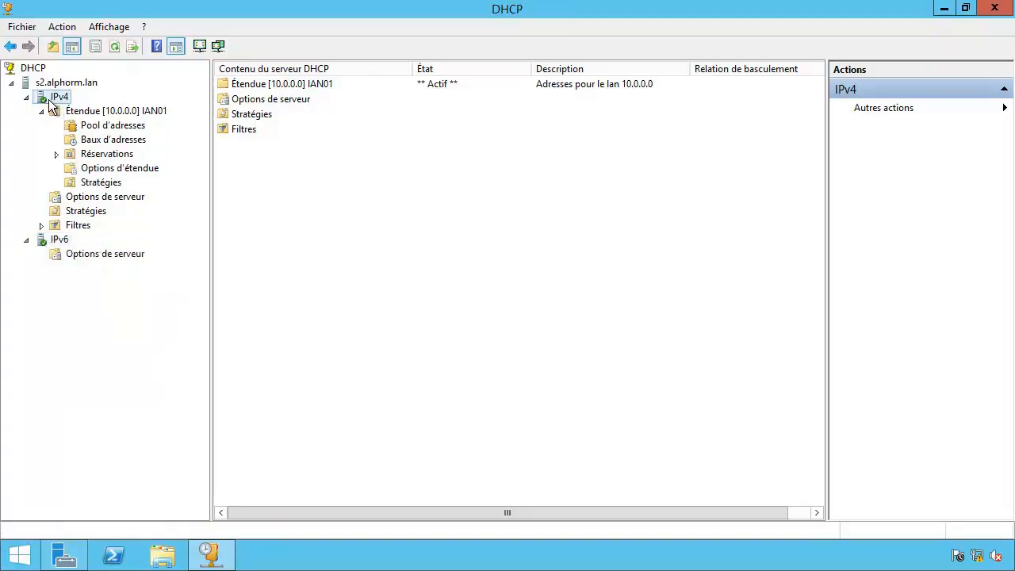
{"action": "right_click", "coordinate": [51, 102]}
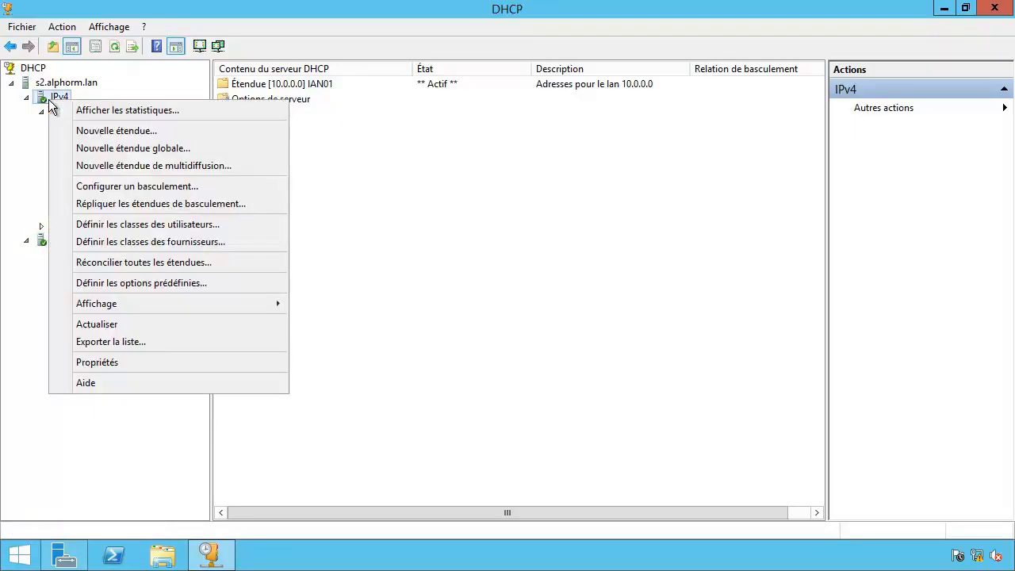
Start failover configuration for the 10.0.0.0 scope only and advance to the partner step.
{"action": "left_click", "coordinate": [68, 187]}
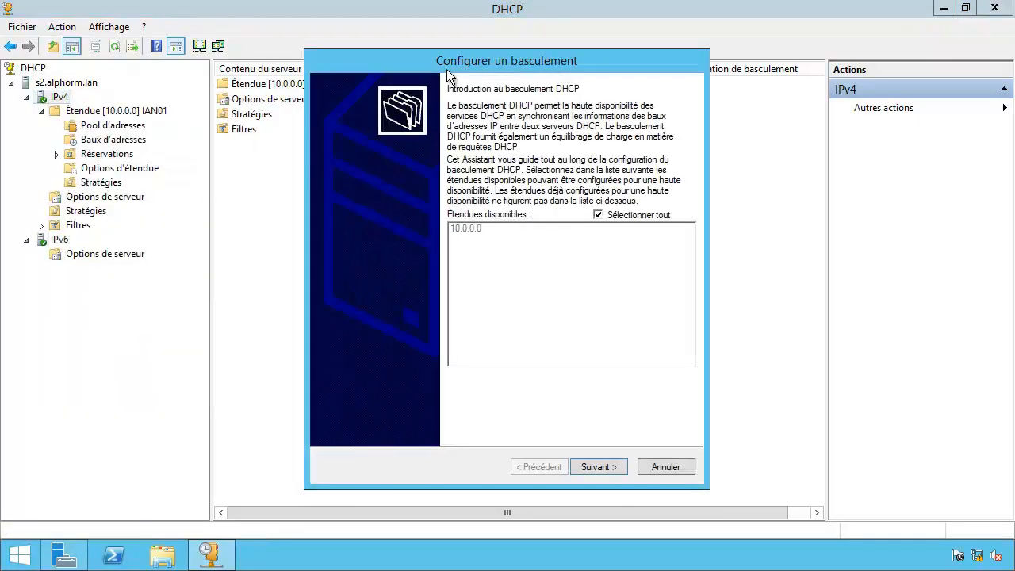
{"action": "left_click", "coordinate": [617, 219]}
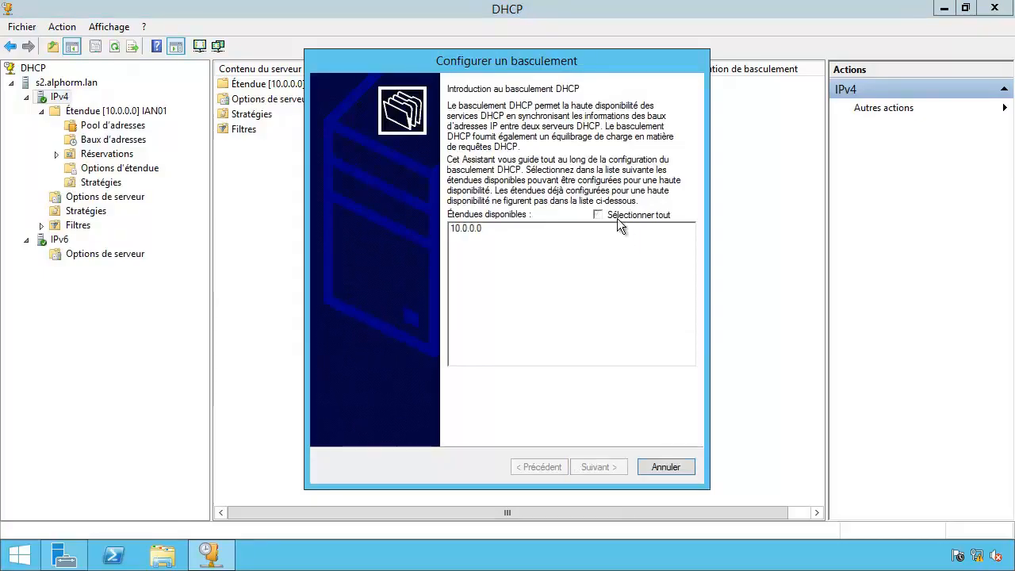
{"action": "left_click", "coordinate": [474, 230]}
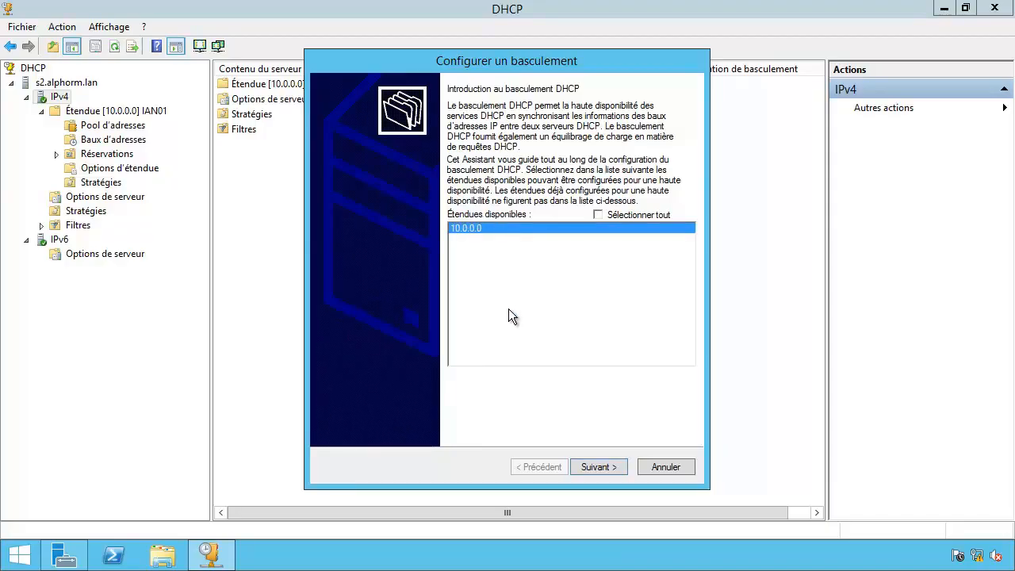
{"action": "left_click", "coordinate": [603, 469]}
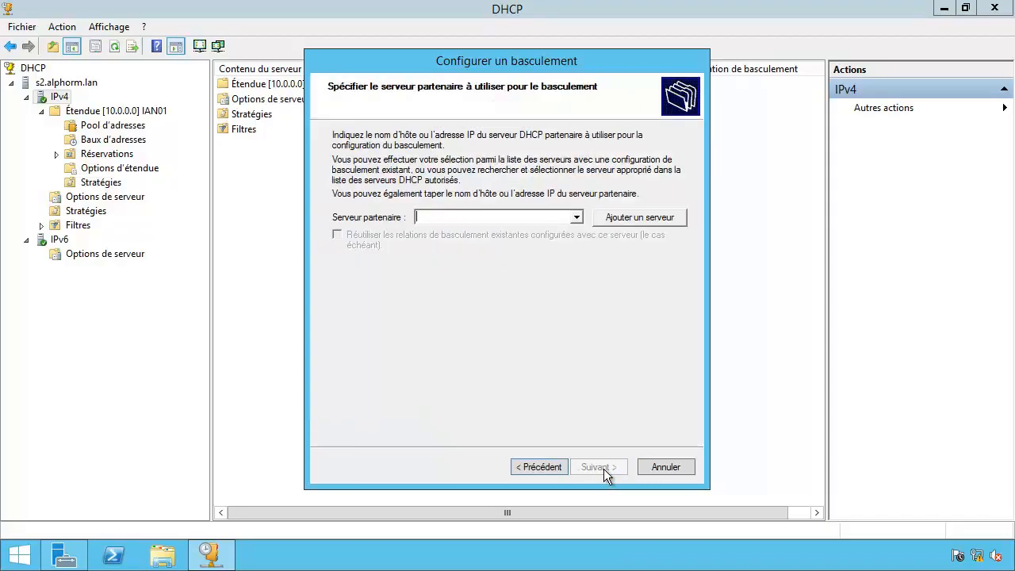
Add authorized server s3.alphorm.lan as the failover partner and validate it.
{"action": "left_click", "coordinate": [639, 218]}
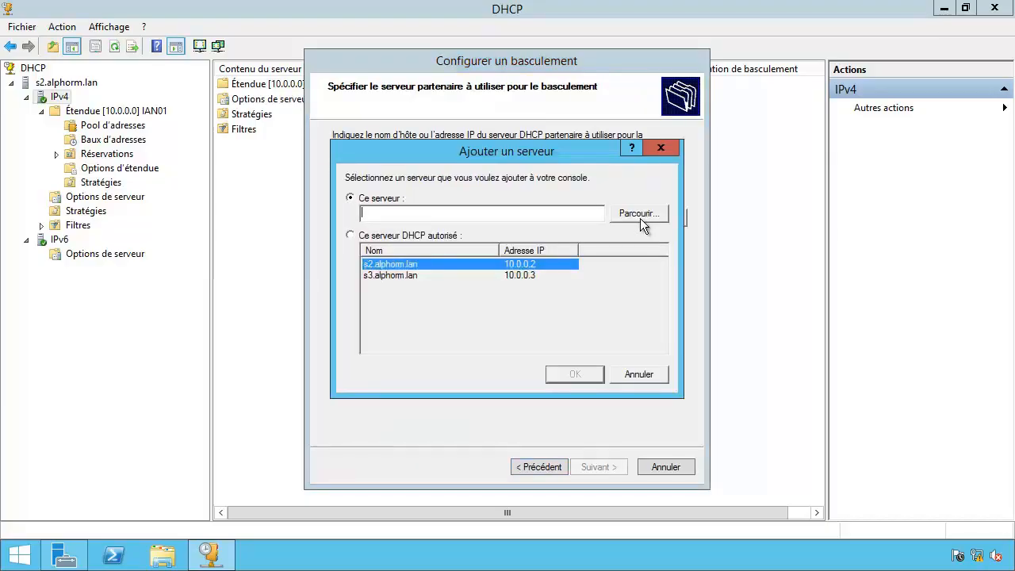
{"action": "left_click", "coordinate": [386, 239]}
{"action": "left_click", "coordinate": [384, 274]}
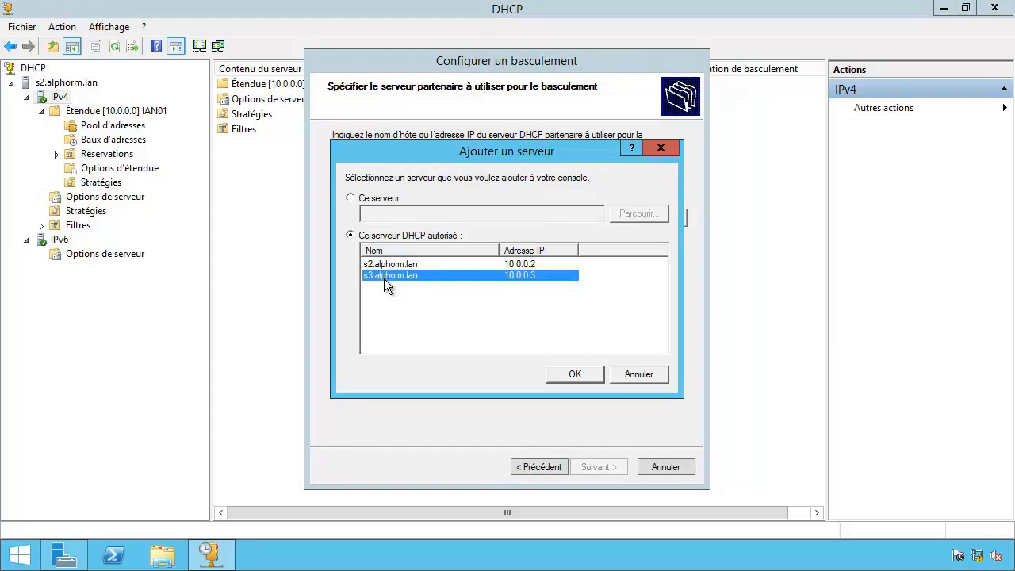
{"action": "left_click", "coordinate": [556, 379]}
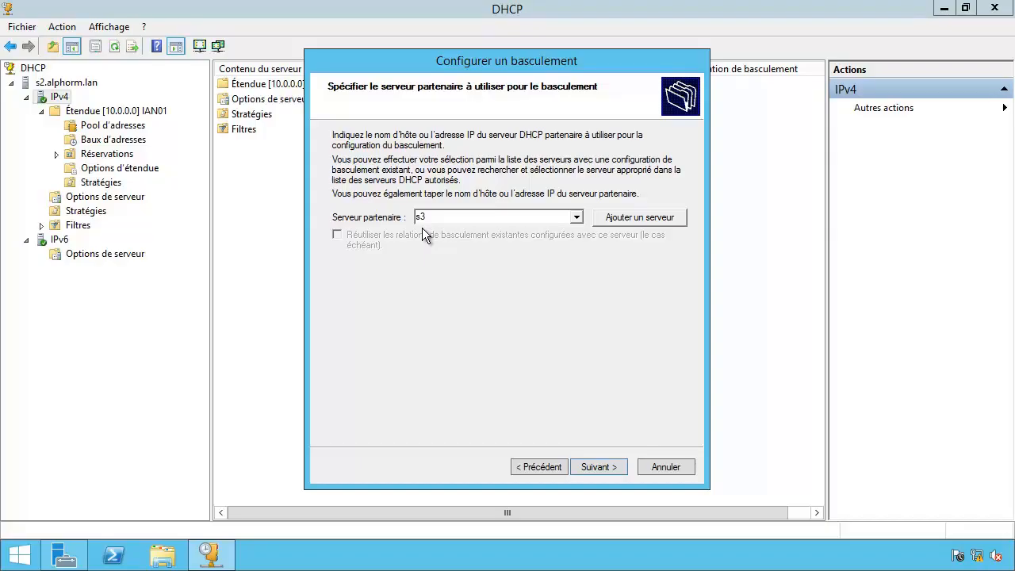
{"action": "left_click", "coordinate": [598, 467]}
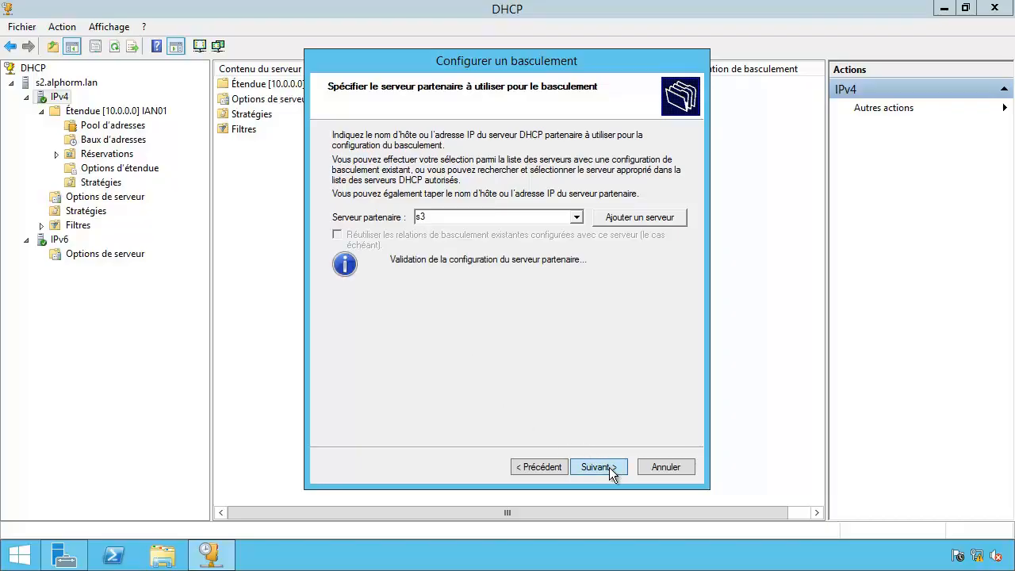
{"action": "left_click", "coordinate": [595, 196]}
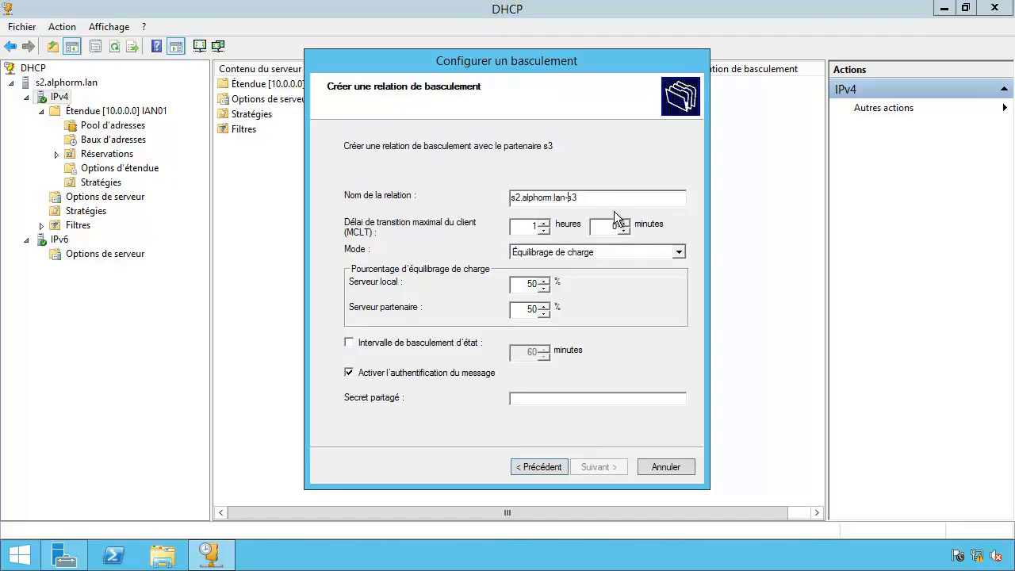
Change the relationship name from its default to s2-s3.
{"action": "key", "text": "BackSpace"}
{"action": "key", "text": "BackSpace"}
{"action": "key", "text": "BackSpace"}
{"action": "key", "text": "BackSpace"}
{"action": "key", "text": "BackSpace"}
{"action": "key", "text": "BackSpace"}
{"action": "key", "text": "BackSpace"}
{"action": "key", "text": "BackSpace"}
{"action": "key", "text": "BackSpace"}
{"action": "key", "text": "BackSpace"}
{"action": "key", "text": "BackSpace"}
{"action": "key", "text": "BackSpace"}
{"action": "key", "text": "BackSpace"}
{"action": "type", "text": "-"}
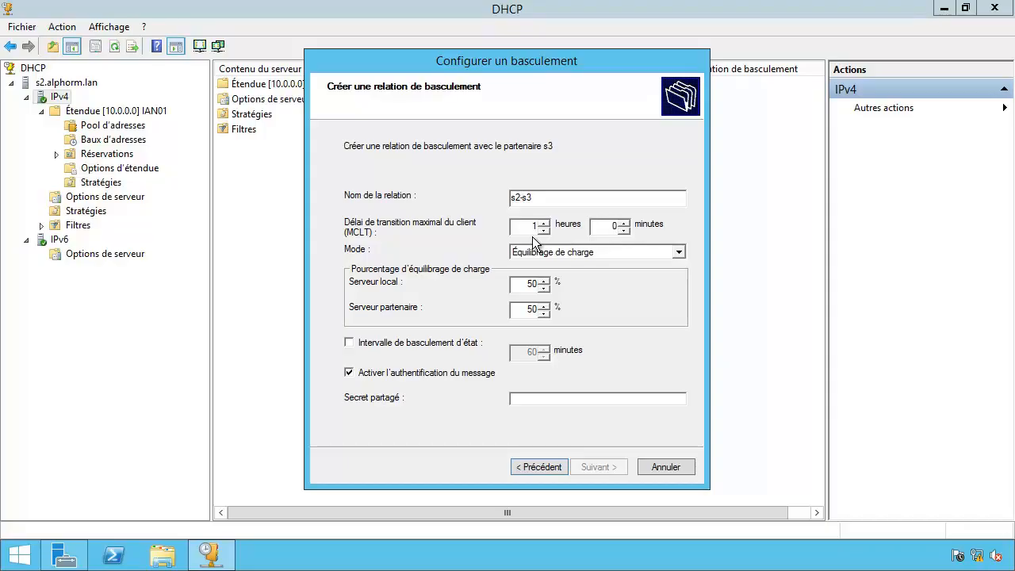
Switch the relationship mode to Serveur de secours with 30% of addresses reserved.
{"action": "left_click", "coordinate": [680, 252]}
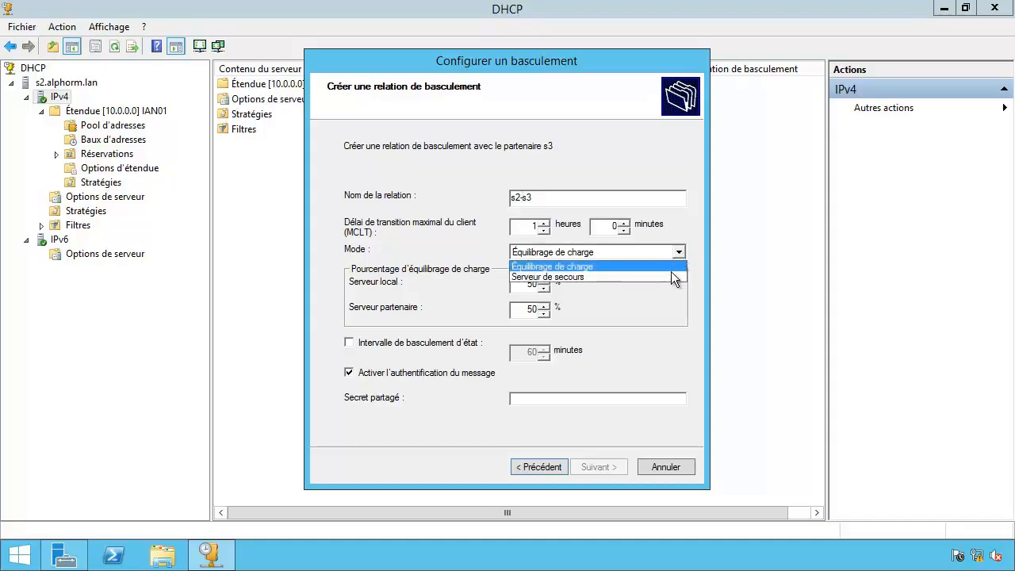
{"action": "left_click", "coordinate": [671, 276]}
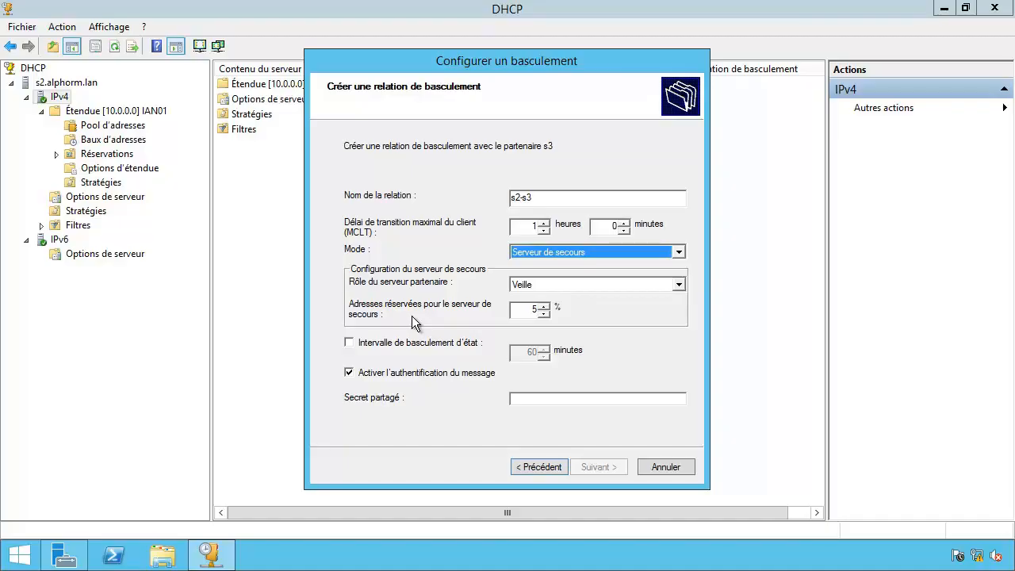
{"action": "double_click", "coordinate": [517, 309]}
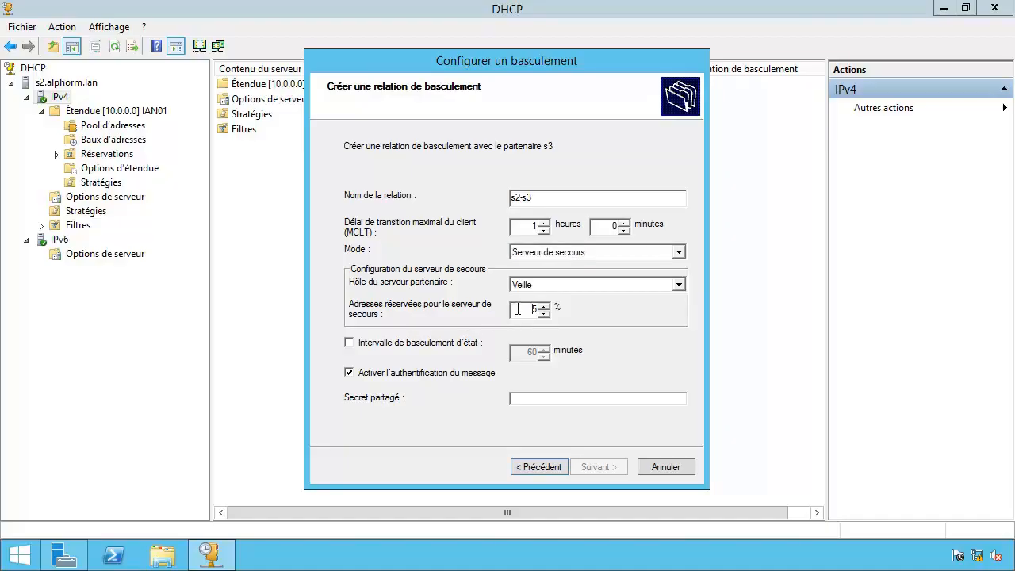
{"action": "type", "text": "30"}
{"action": "double_click", "coordinate": [531, 309]}
{"action": "left_click", "coordinate": [534, 312]}
Enable a 30-minute state switchover interval and enter the shared secret.
{"action": "left_click", "coordinate": [419, 349]}
{"action": "left_click_drag", "start_coordinate": [521, 352], "coordinate": [540, 352]}
{"action": "type", "text": "30"}
{"action": "left_click", "coordinate": [527, 398]}
{"action": "type", "text": "P"}
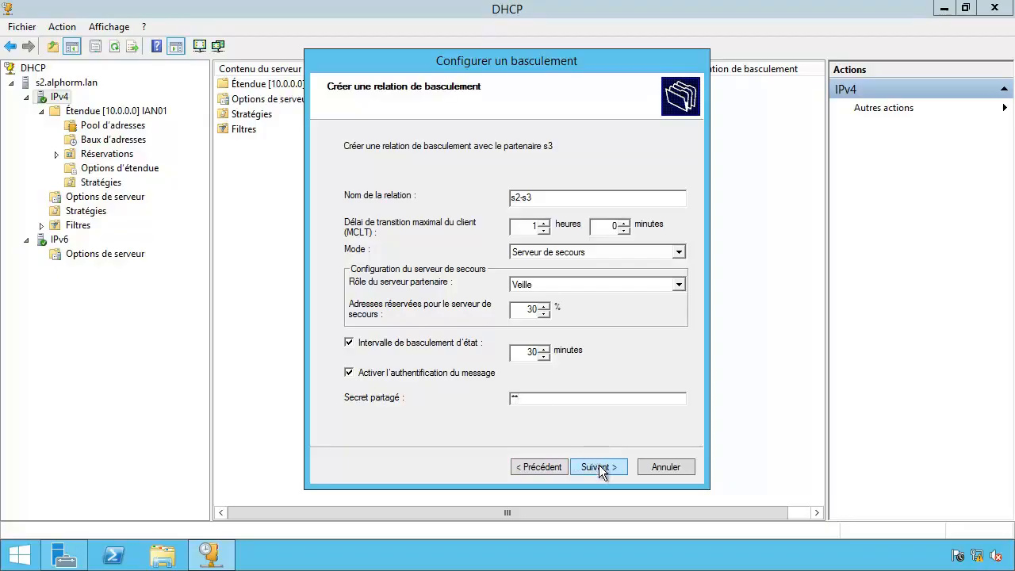
{"action": "left_click_drag", "start_coordinate": [575, 399], "coordinate": [504, 398]}
{"action": "left_click", "coordinate": [554, 397]}
Review the failover summary, finish creating the s2-s3 relationship, and close the progress dialog.
{"action": "left_click", "coordinate": [598, 467]}
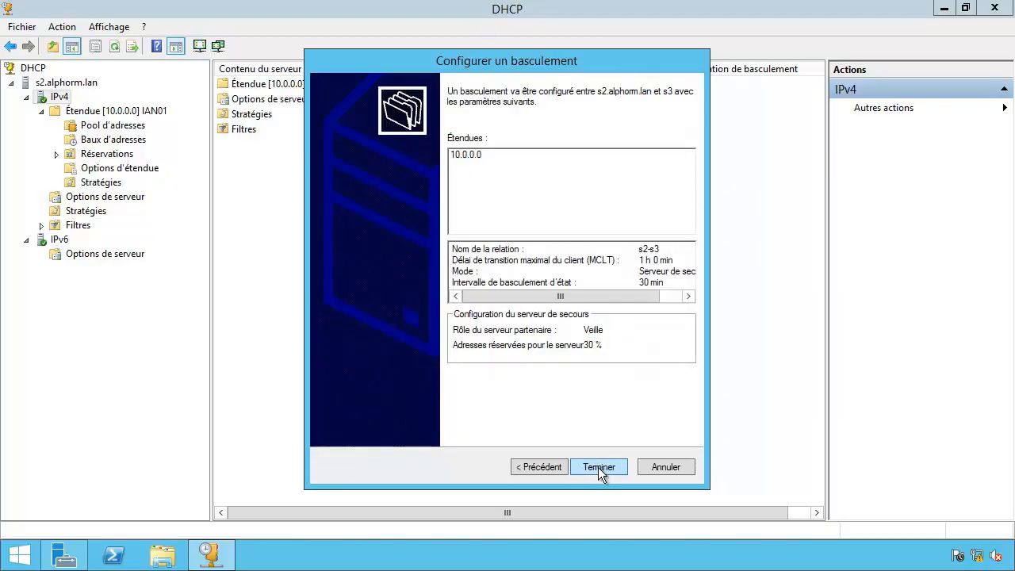
{"action": "left_click", "coordinate": [598, 467]}
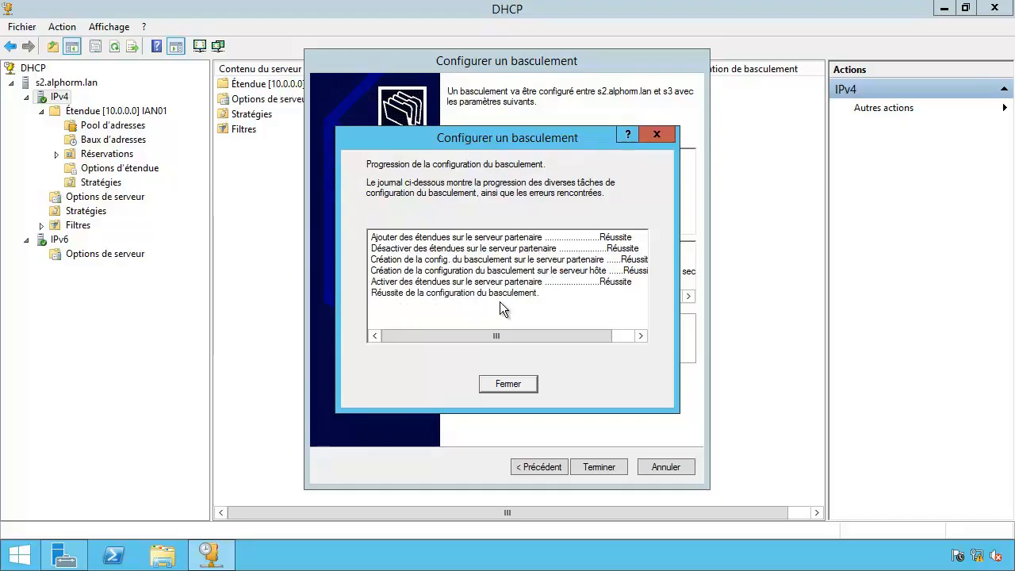
{"action": "left_click", "coordinate": [508, 383]}
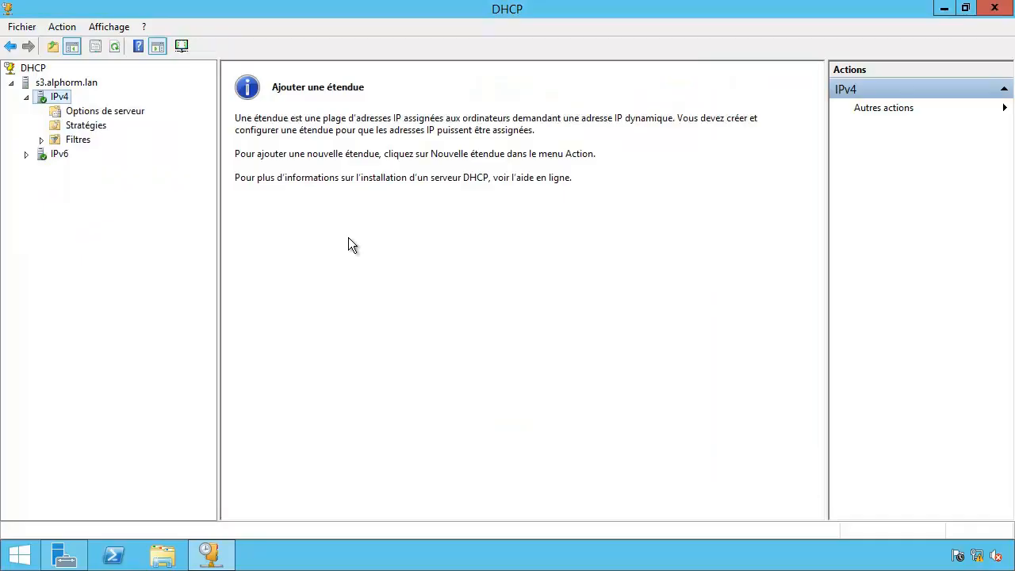
Refresh s3 and its IPv4 node, then view scope [10.0.0.0] IAN01's pool 10.0.0.51–10.0.0.101.
{"action": "left_click", "coordinate": [114, 49]}
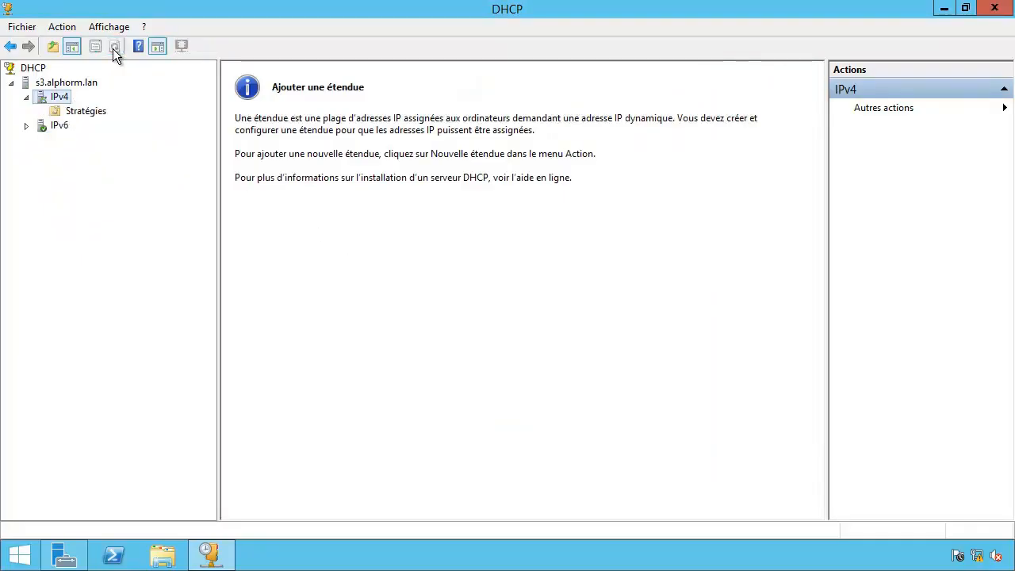
{"action": "left_click", "coordinate": [113, 46]}
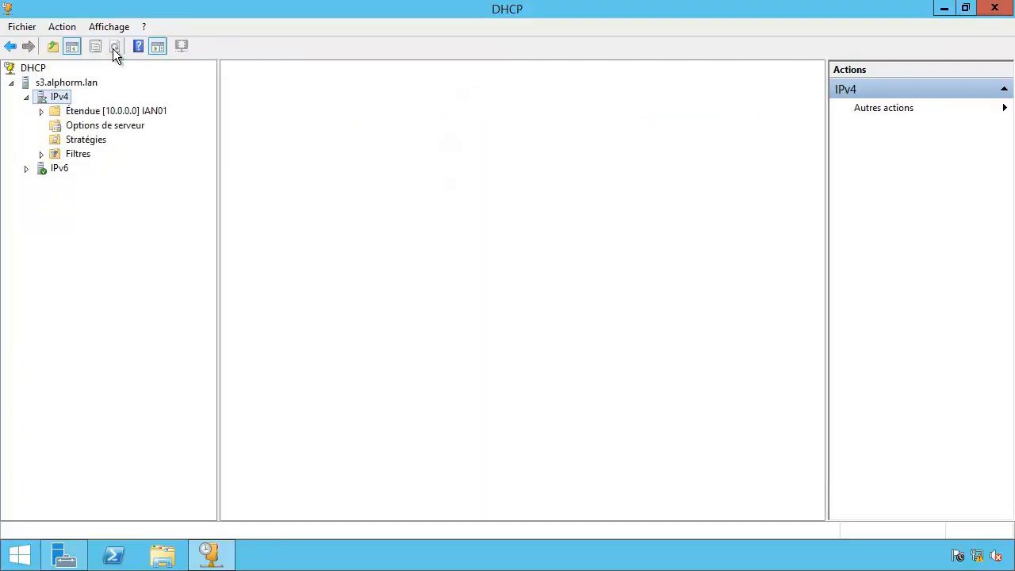
{"action": "double_click", "coordinate": [101, 111]}
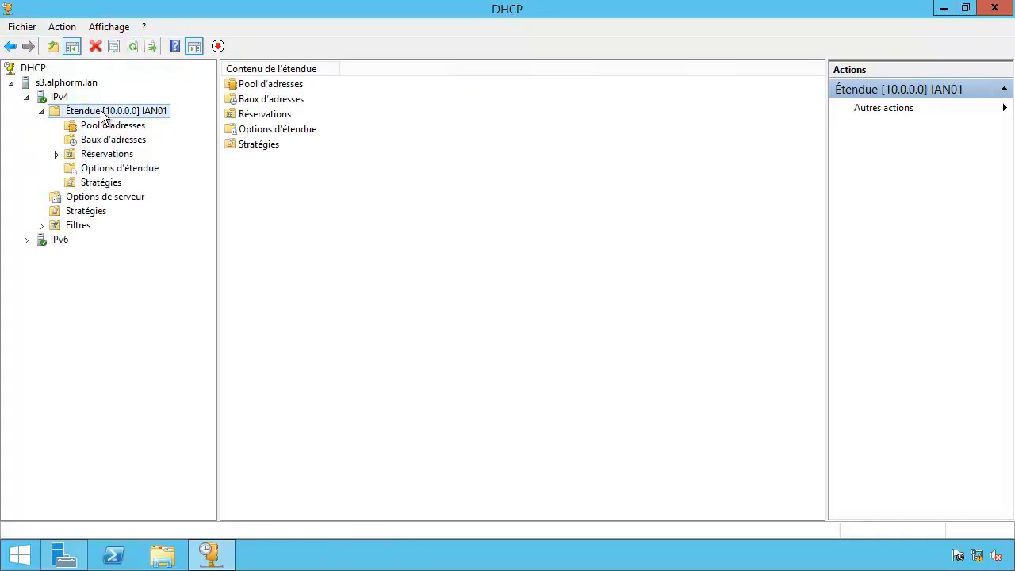
{"action": "left_click", "coordinate": [103, 127]}
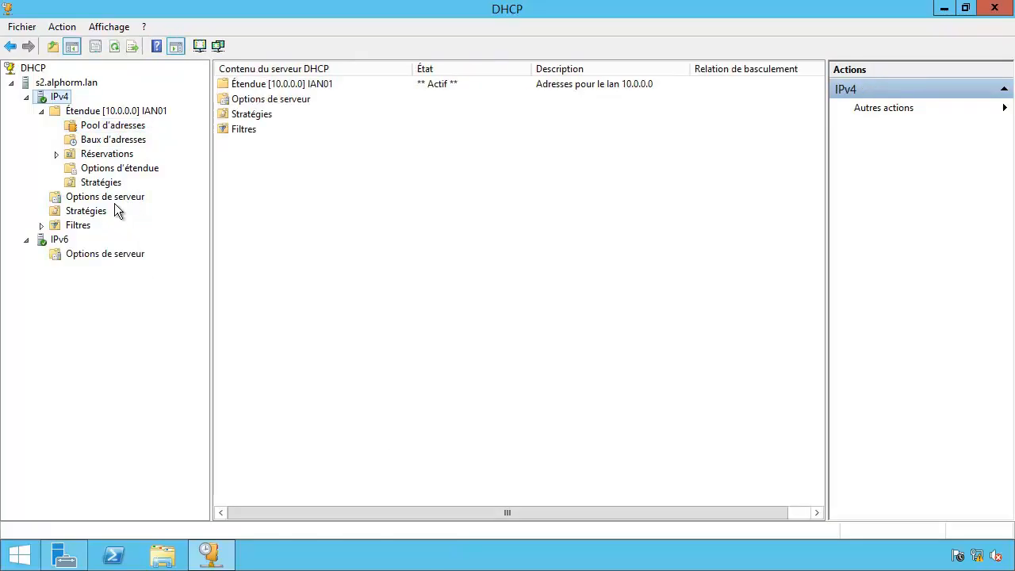
Compare s2's server options 006 and 015 with the IAN01 scope options.
{"action": "left_click", "coordinate": [115, 199]}
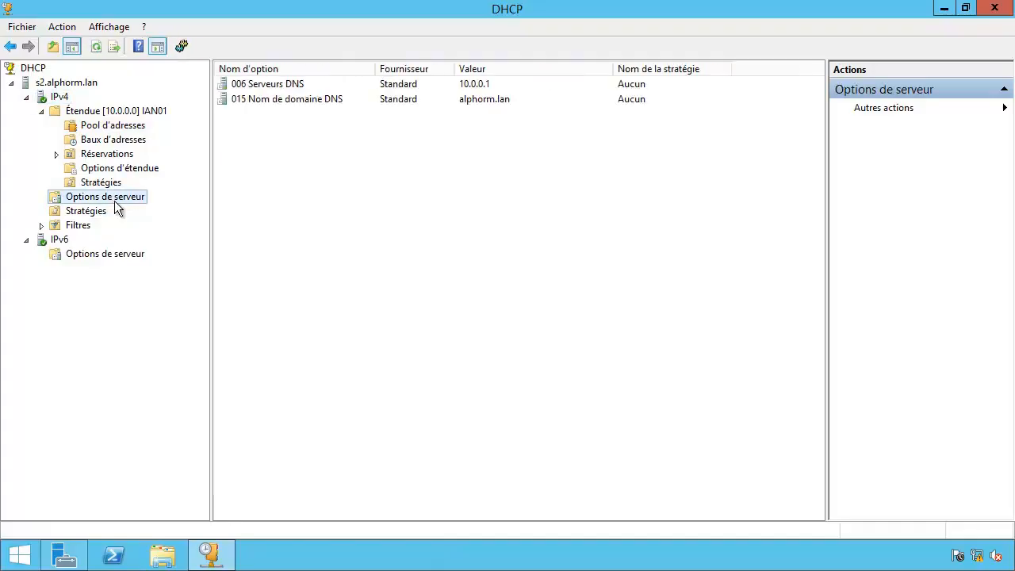
{"action": "left_click", "coordinate": [283, 84]}
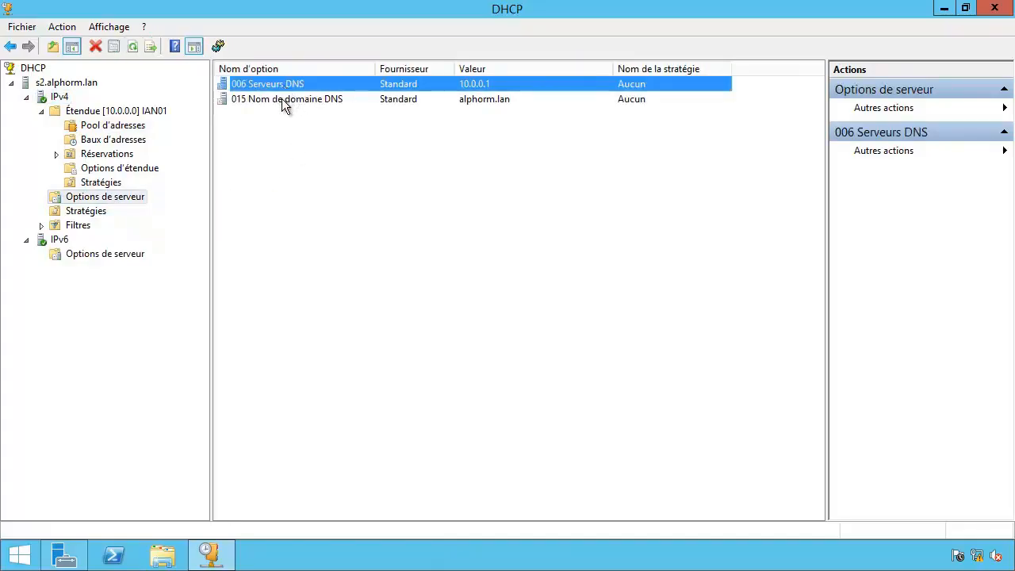
{"action": "left_click", "coordinate": [281, 98]}
{"action": "left_click", "coordinate": [285, 130]}
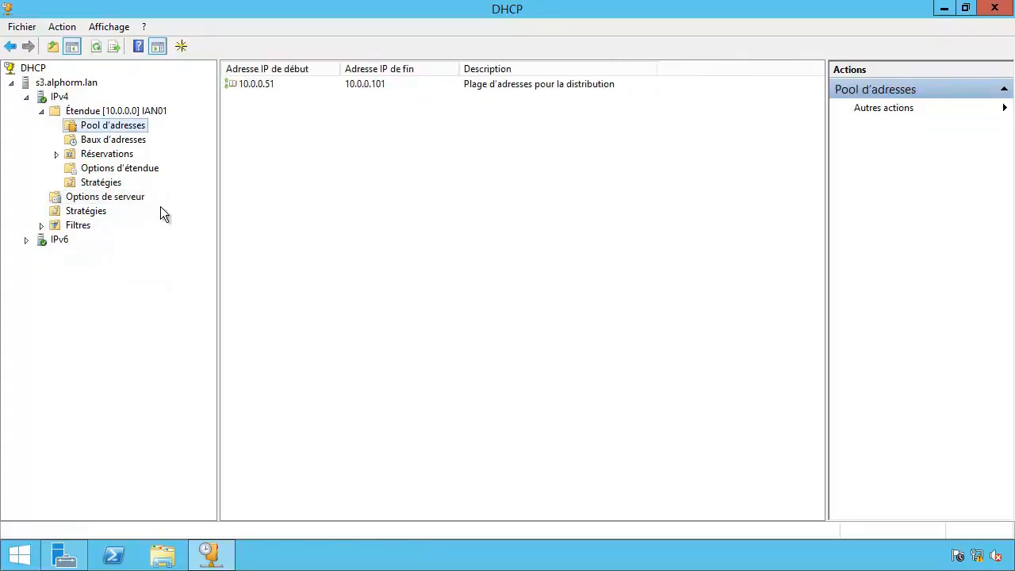
{"action": "left_click", "coordinate": [119, 200]}
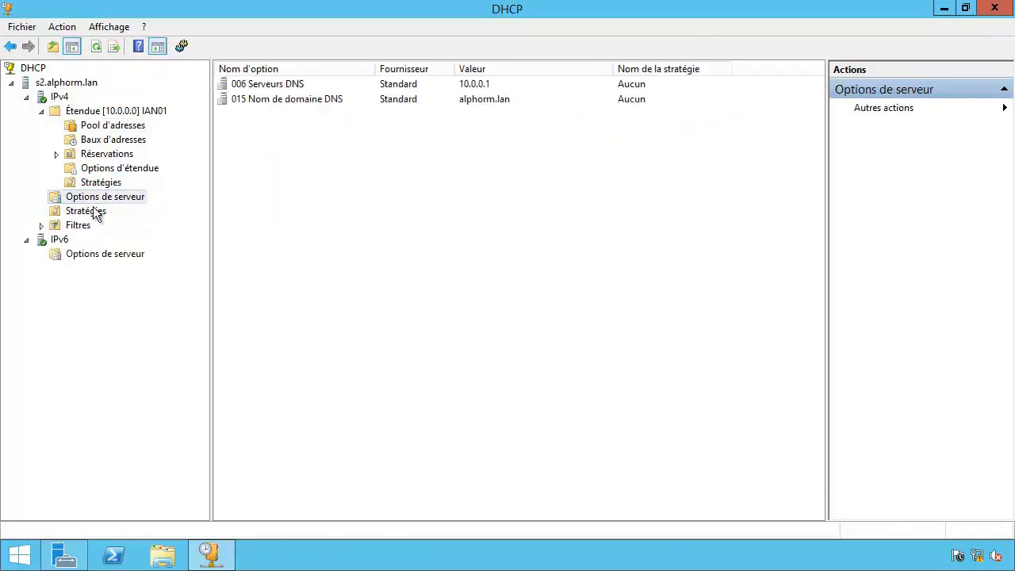
{"action": "left_click", "coordinate": [115, 169]}
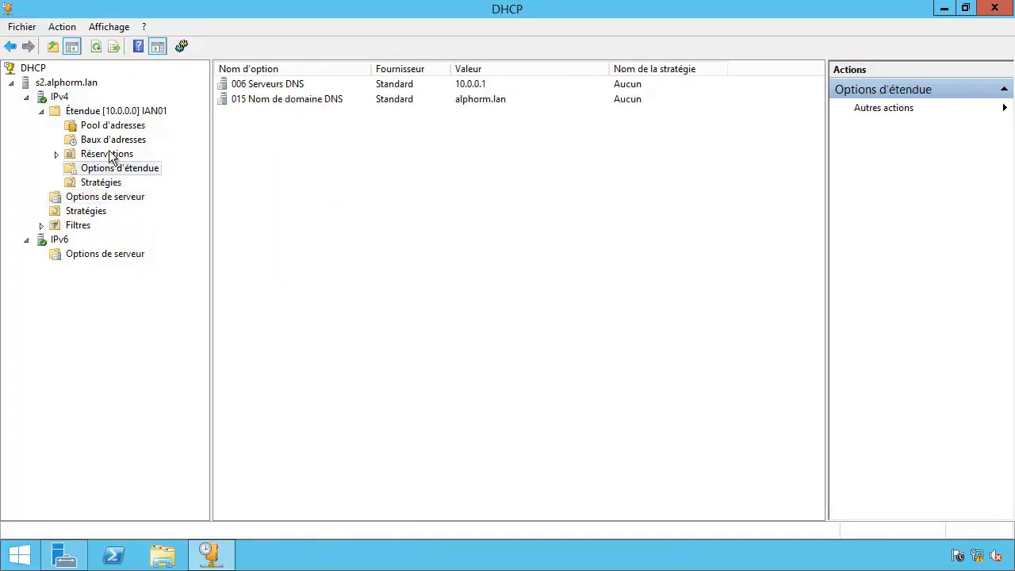
{"action": "left_click", "coordinate": [104, 198]}
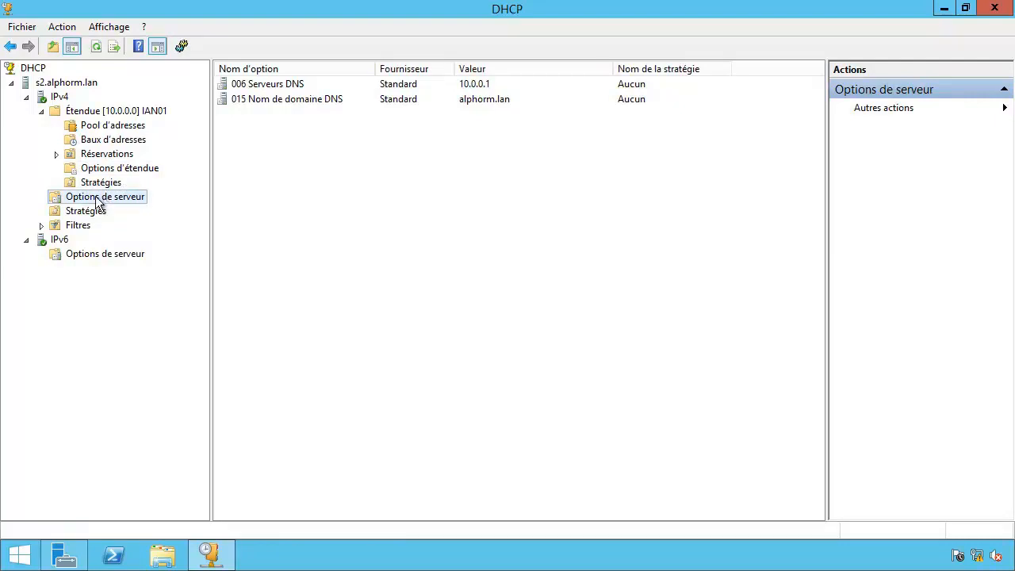
{"action": "left_click", "coordinate": [127, 170]}
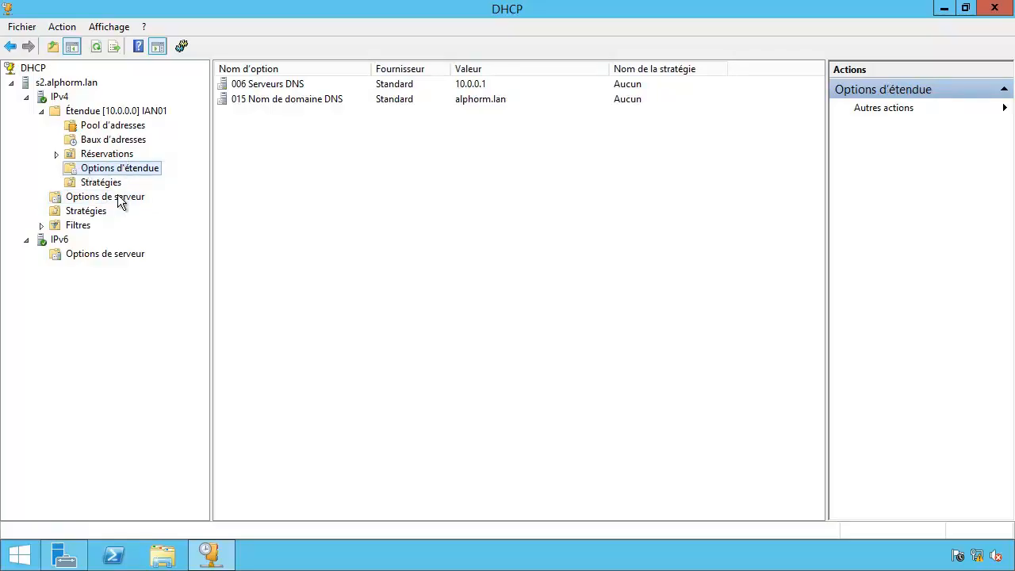
{"action": "left_click", "coordinate": [119, 200]}
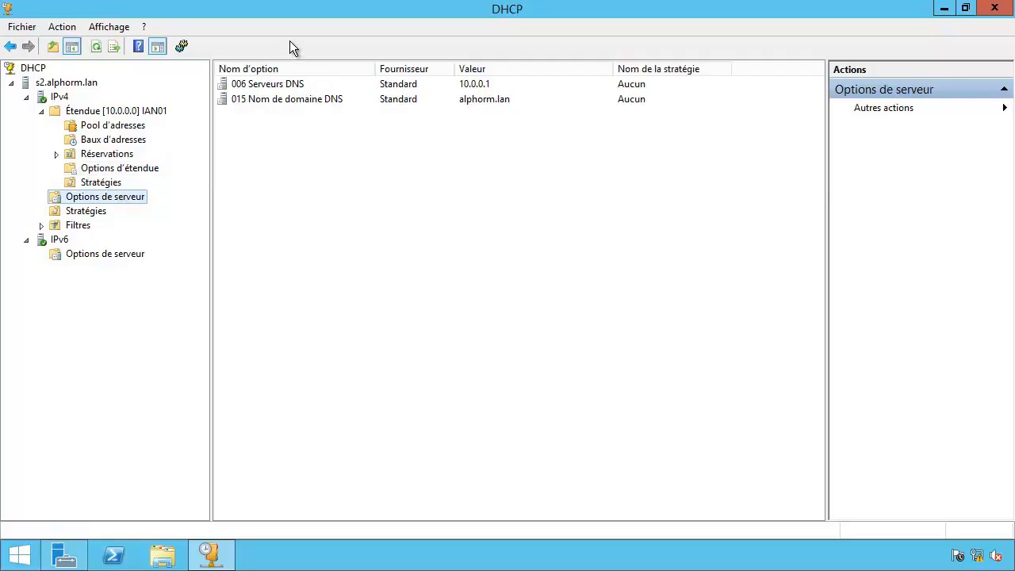
{"action": "left_click", "coordinate": [125, 173]}
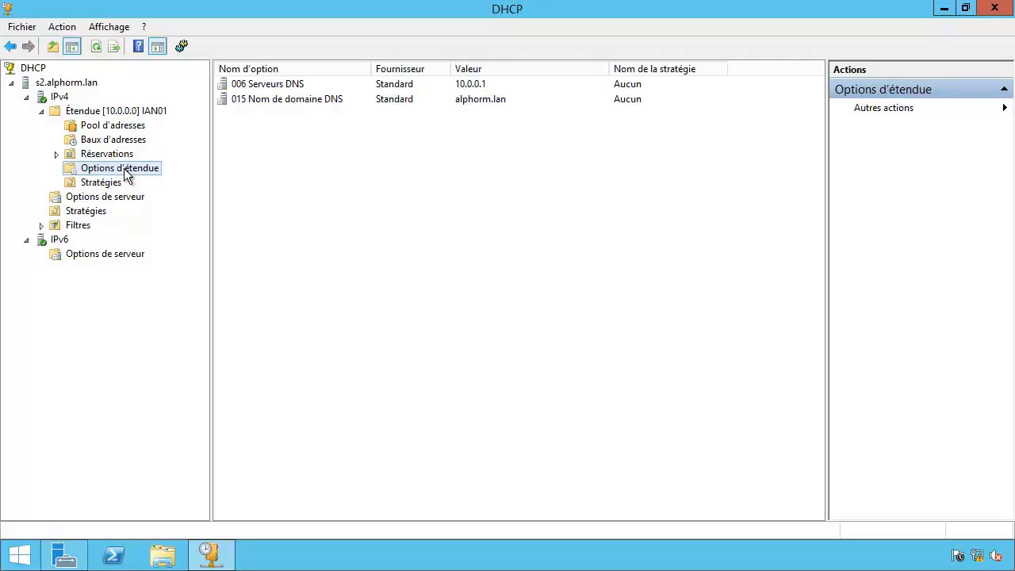
{"action": "left_click", "coordinate": [106, 198]}
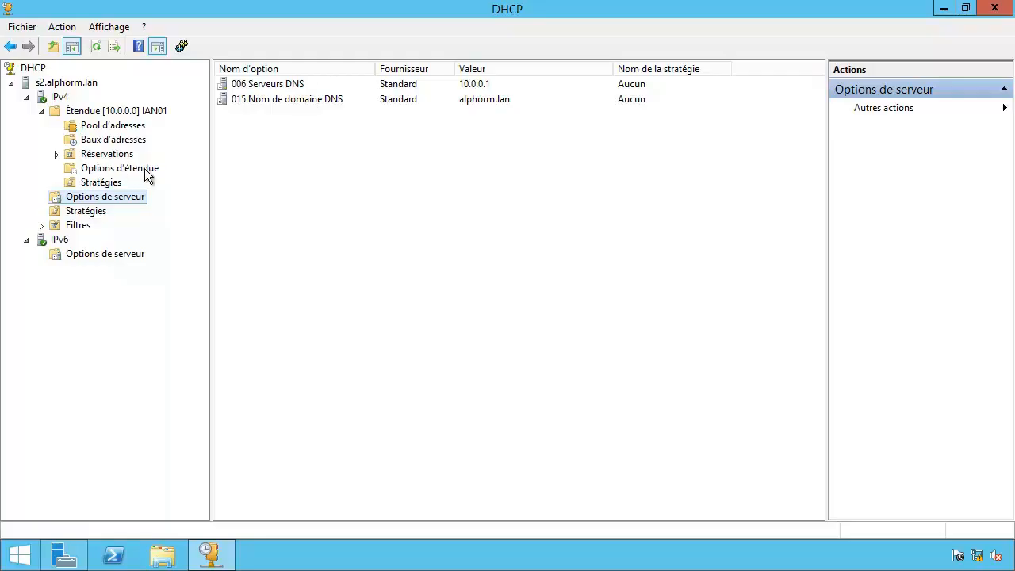
Delete server options 006 Serveurs DNS and 015 Nom de domaine DNS, confirming each.
{"action": "right_click", "coordinate": [283, 85]}
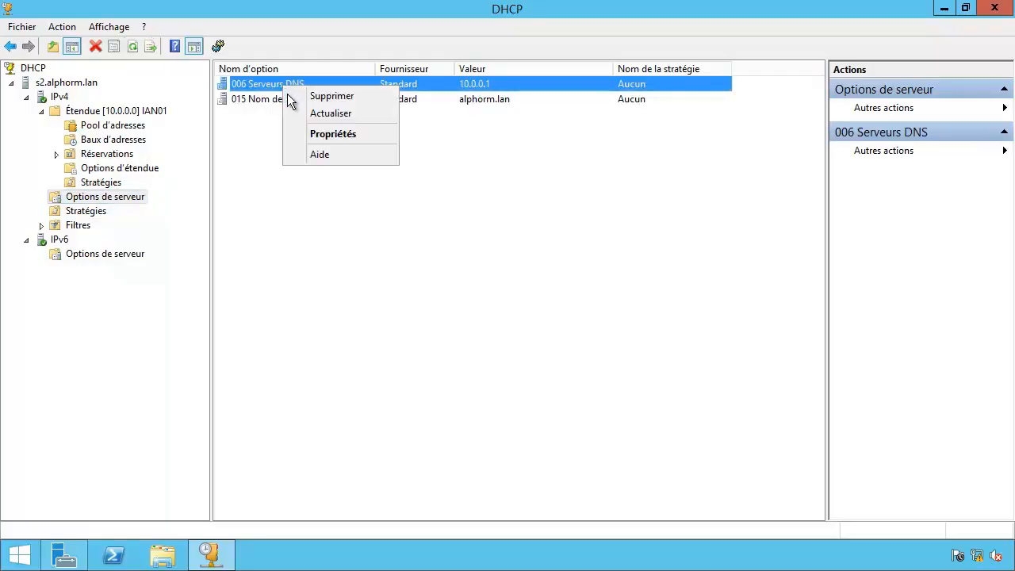
{"action": "left_click", "coordinate": [328, 95]}
{"action": "left_click", "coordinate": [531, 337]}
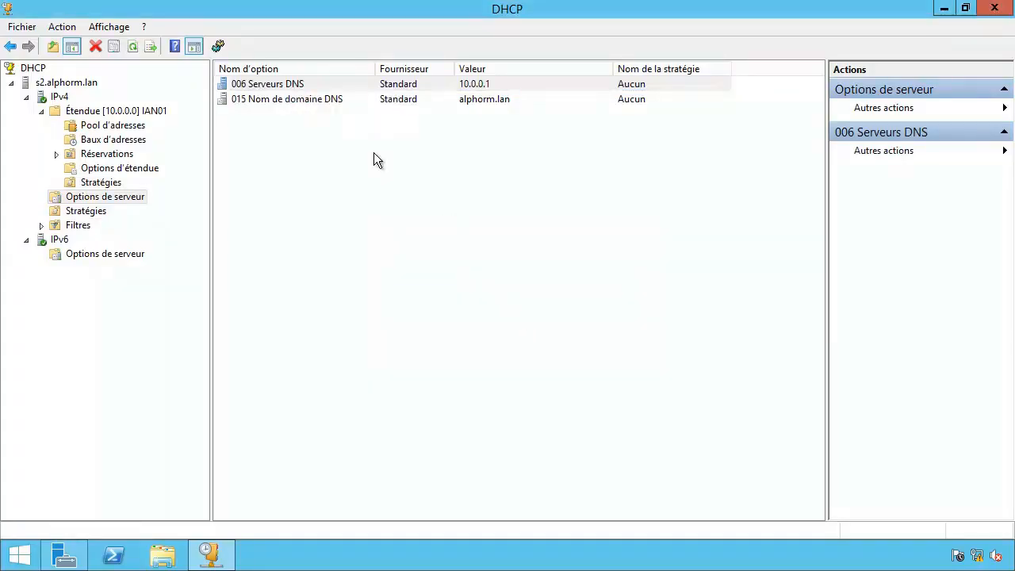
{"action": "right_click", "coordinate": [294, 89]}
{"action": "left_click", "coordinate": [333, 98]}
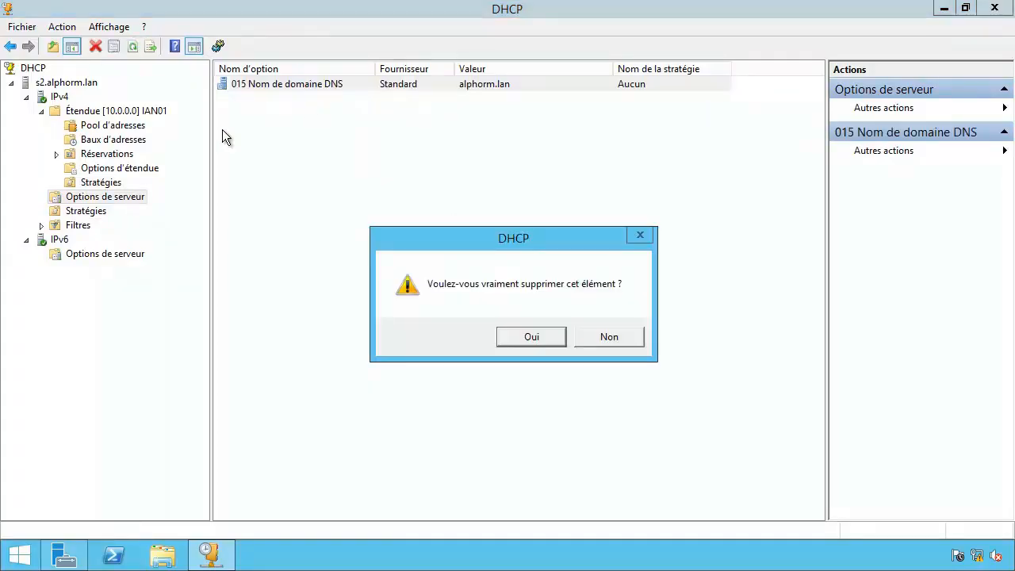
{"action": "left_click", "coordinate": [531, 336]}
{"action": "left_click", "coordinate": [139, 171]}
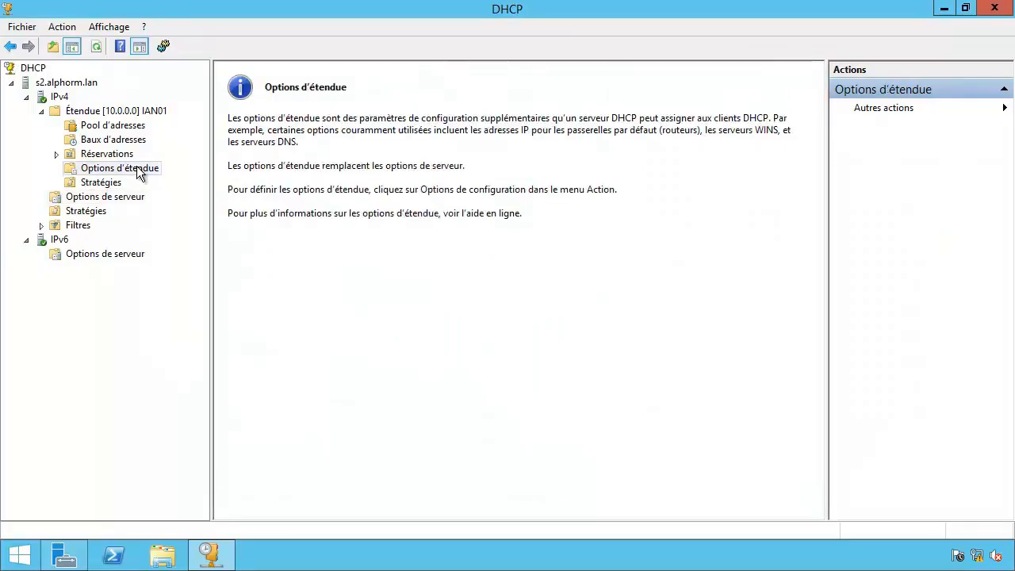
Add scope option 006 Serveurs DNS with DNS server 10.0.0.1.
{"action": "right_click", "coordinate": [139, 173]}
{"action": "left_click", "coordinate": [167, 176]}
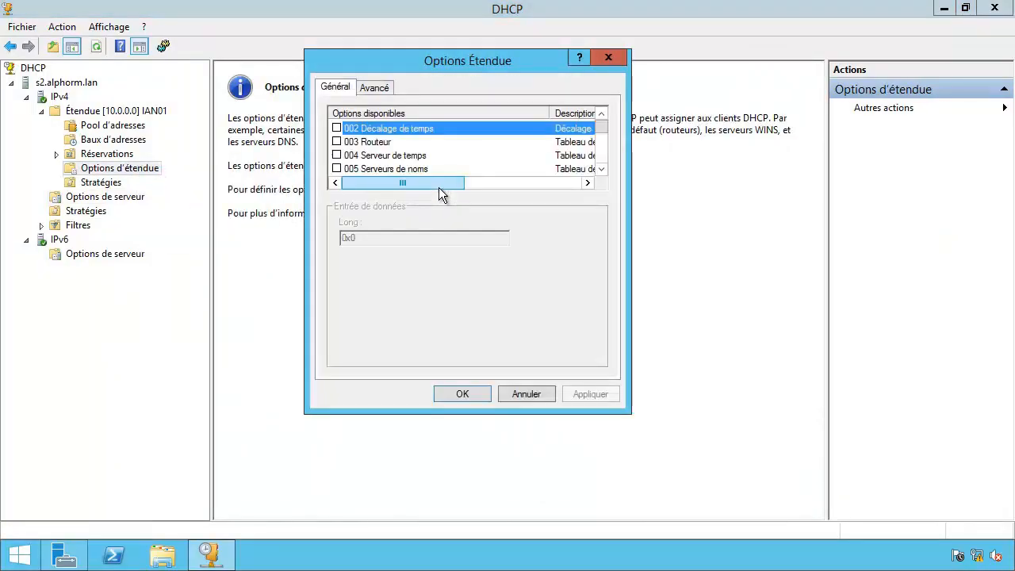
{"action": "left_click", "coordinate": [604, 159]}
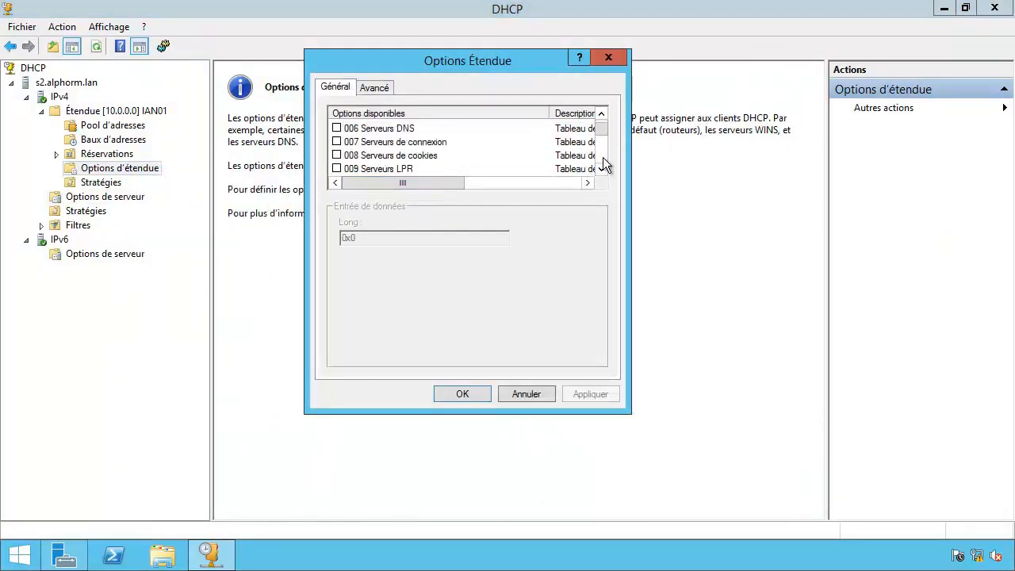
{"action": "left_click", "coordinate": [337, 130]}
{"action": "left_click", "coordinate": [365, 275]}
{"action": "type", "text": "10.0.0.1"}
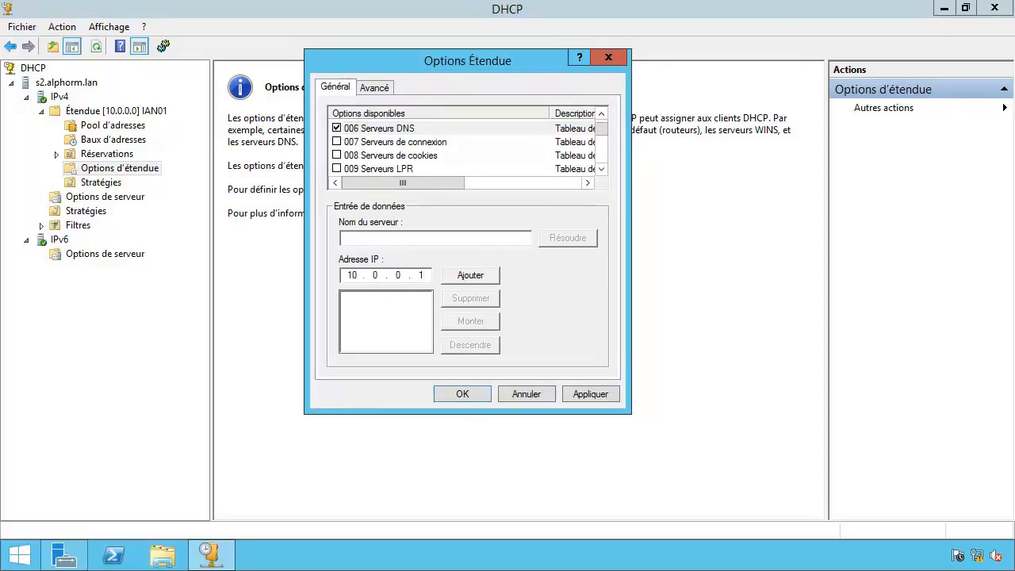
{"action": "left_click", "coordinate": [474, 275]}
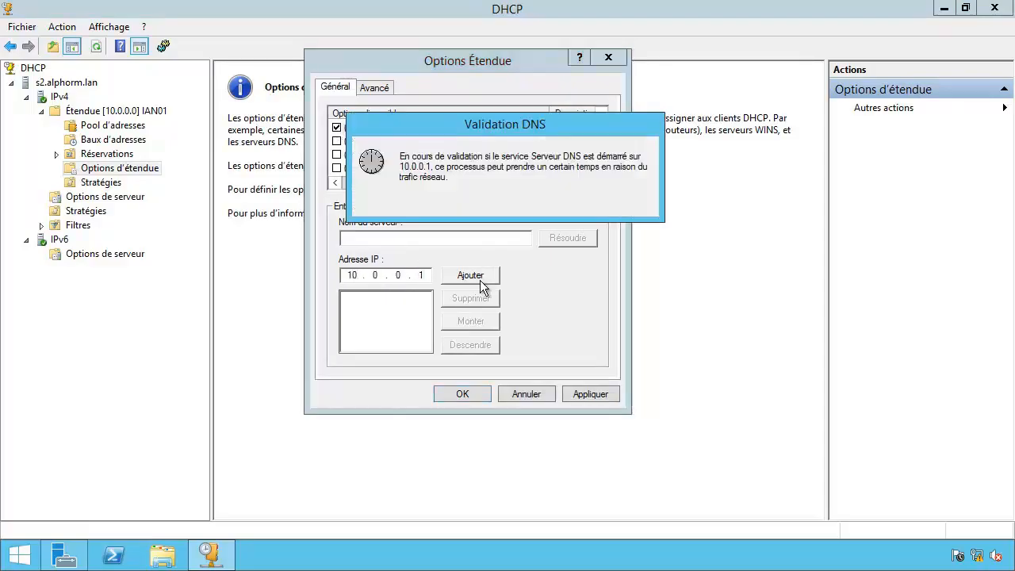
{"action": "left_click", "coordinate": [465, 394]}
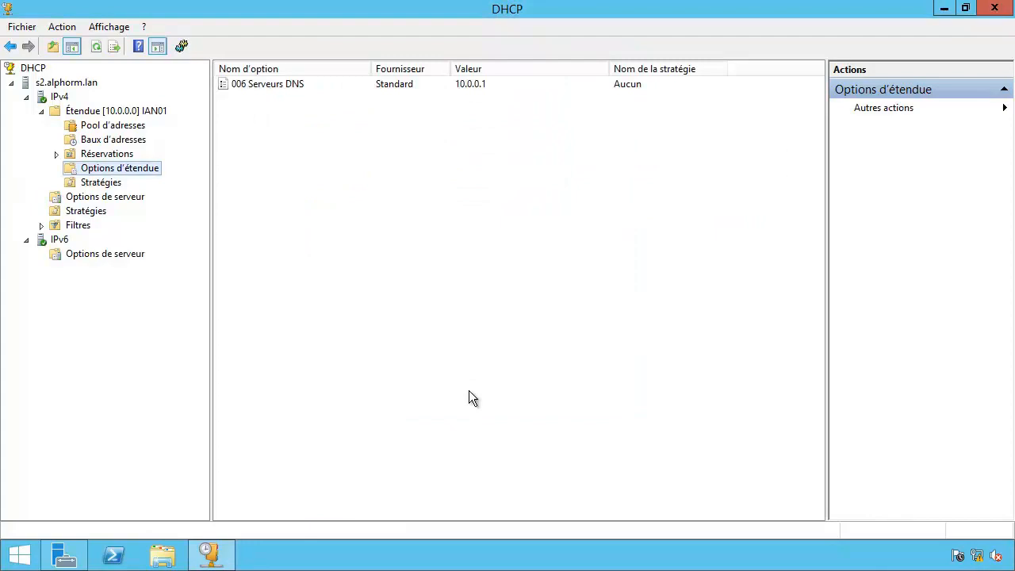
Add scope option 015 Nom de domaine DNS set to alphorm.lan.
{"action": "right_click", "coordinate": [88, 169]}
{"action": "left_click", "coordinate": [211, 183]}
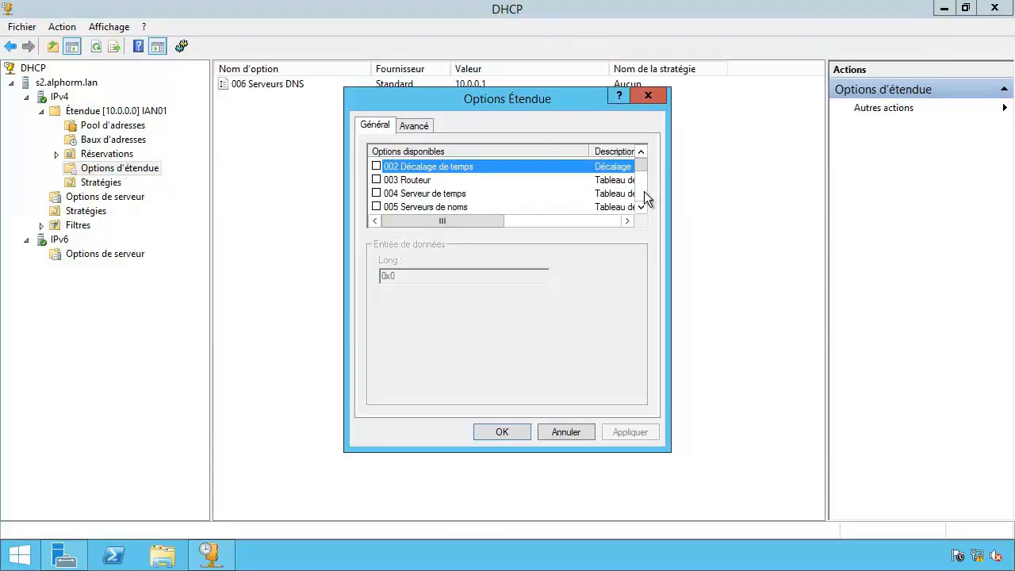
{"action": "left_click", "coordinate": [642, 191]}
{"action": "left_click", "coordinate": [642, 191]}
{"action": "left_click", "coordinate": [639, 206]}
{"action": "left_click", "coordinate": [639, 206]}
{"action": "left_click", "coordinate": [377, 207]}
{"action": "left_click", "coordinate": [414, 277]}
{"action": "type", "text": "alph"}
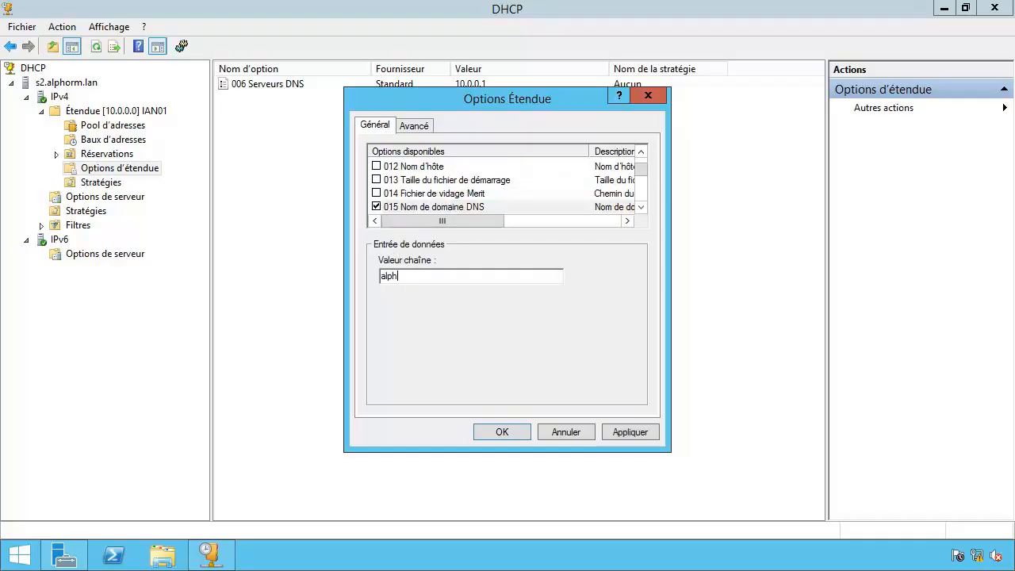
{"action": "type", "text": "orm.lan"}
{"action": "key", "text": "Return"}
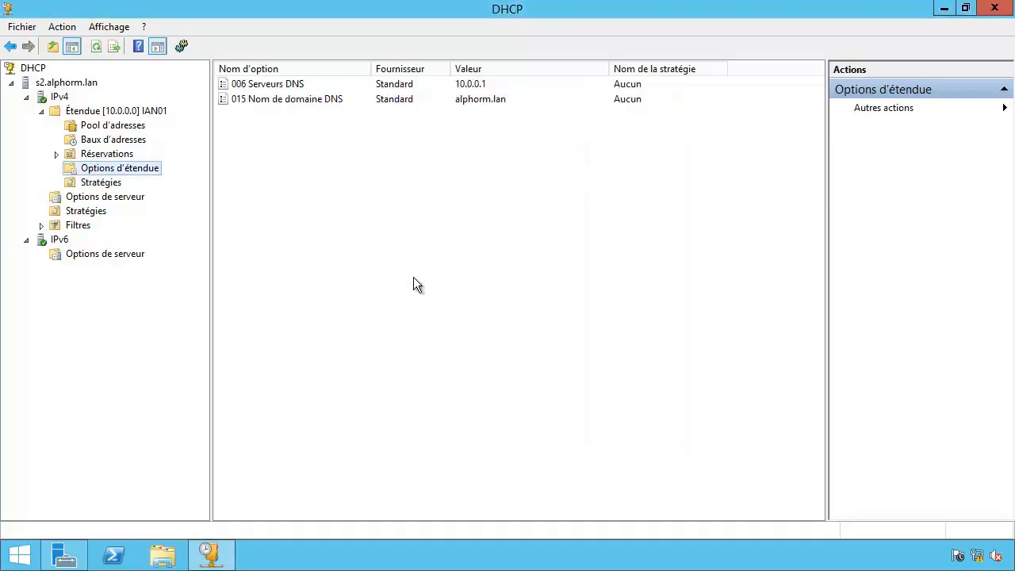
Replicate scope [10.0.0.0] IAN01's s2-s3 relationship to s3, review the log, and close it.
{"action": "left_click", "coordinate": [52, 112]}
{"action": "right_click", "coordinate": [52, 112]}
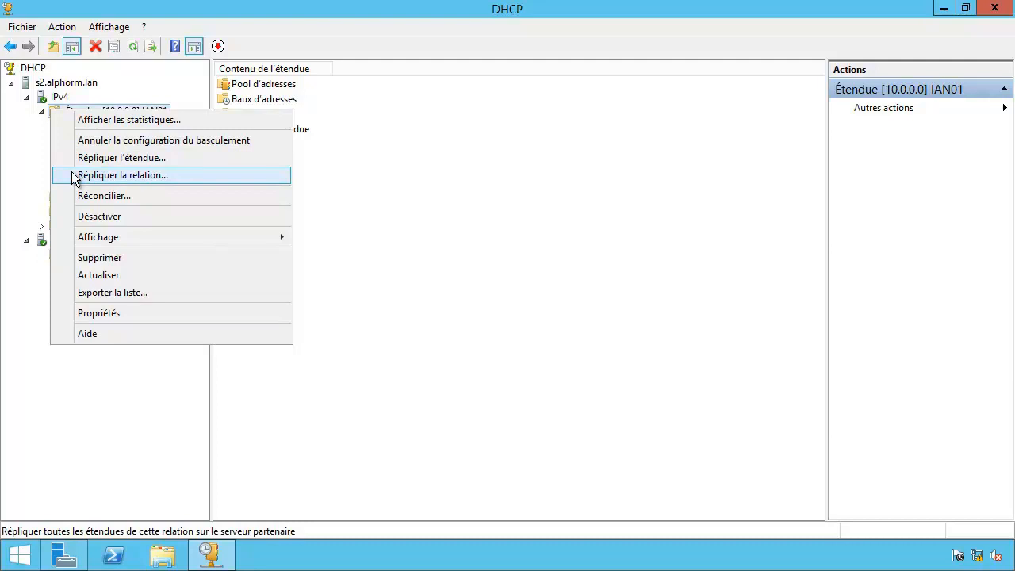
{"action": "left_click", "coordinate": [73, 177]}
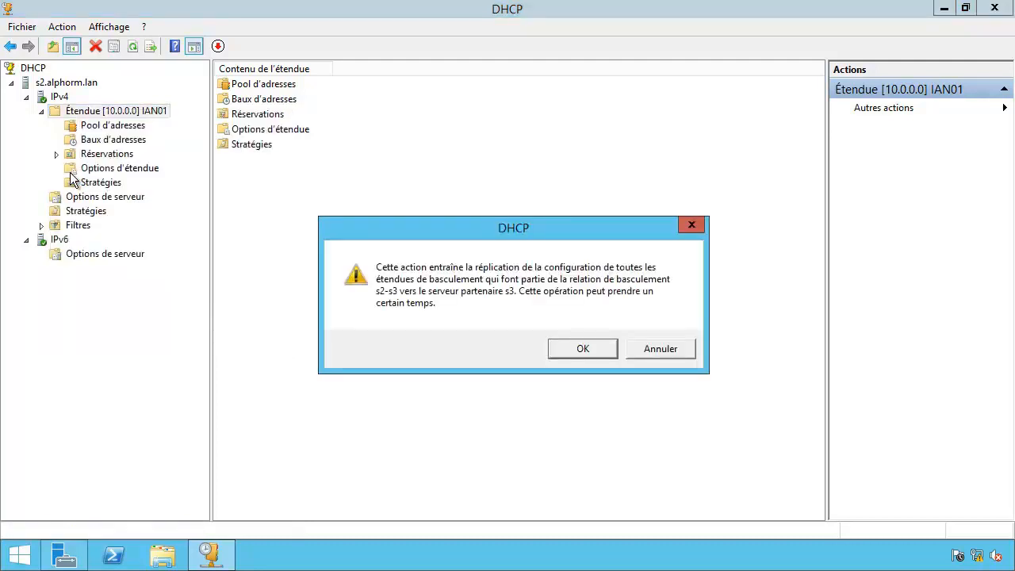
{"action": "left_click", "coordinate": [556, 349]}
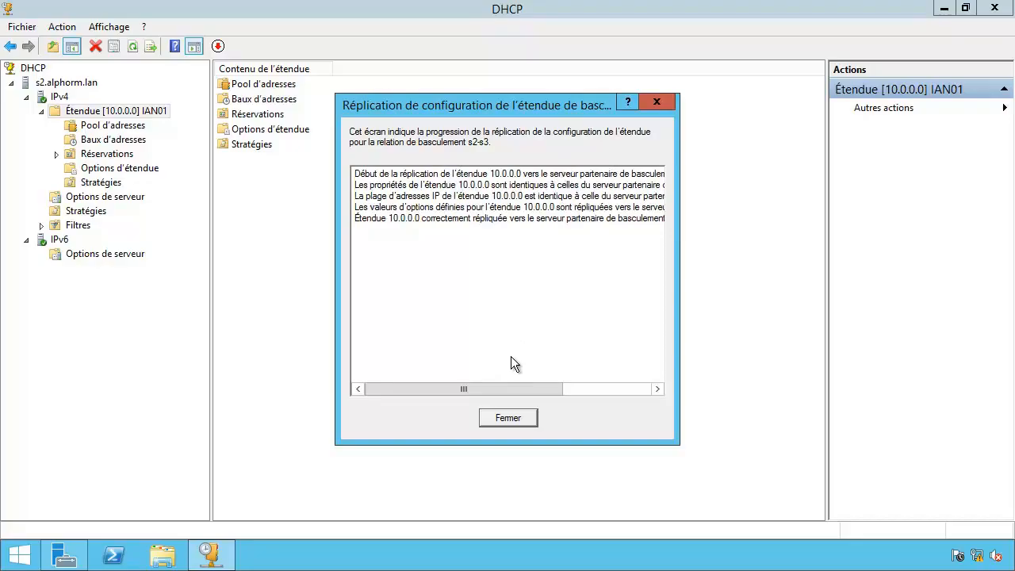
{"action": "left_click_drag", "start_coordinate": [497, 388], "coordinate": [579, 388]}
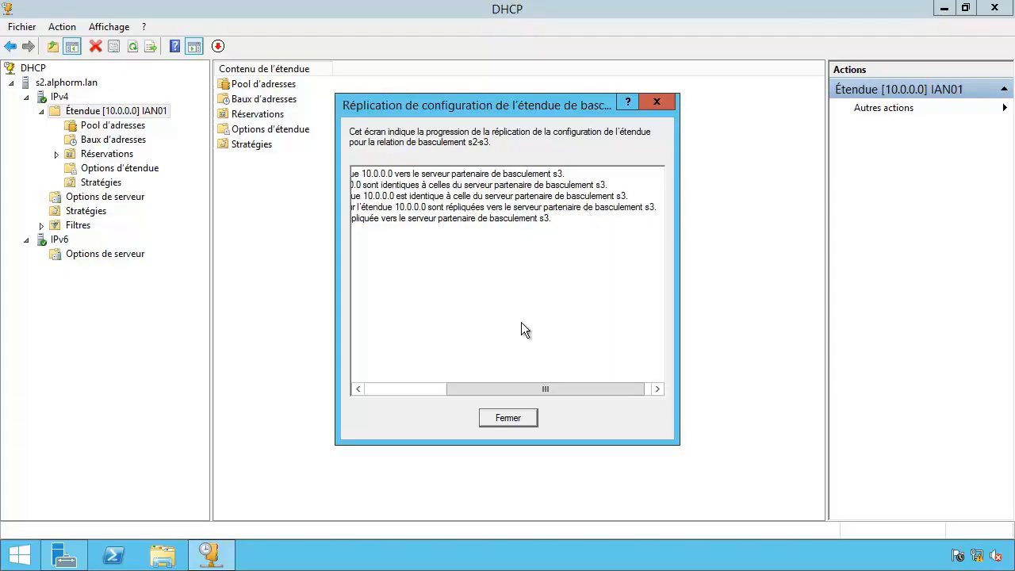
{"action": "left_click_drag", "start_coordinate": [552, 388], "coordinate": [524, 388]}
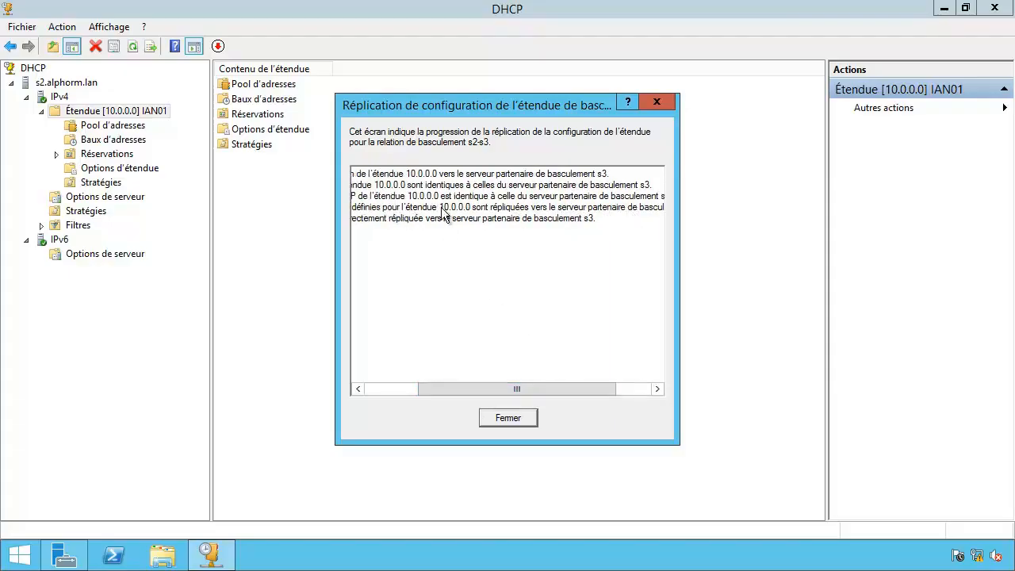
{"action": "left_click", "coordinate": [508, 418]}
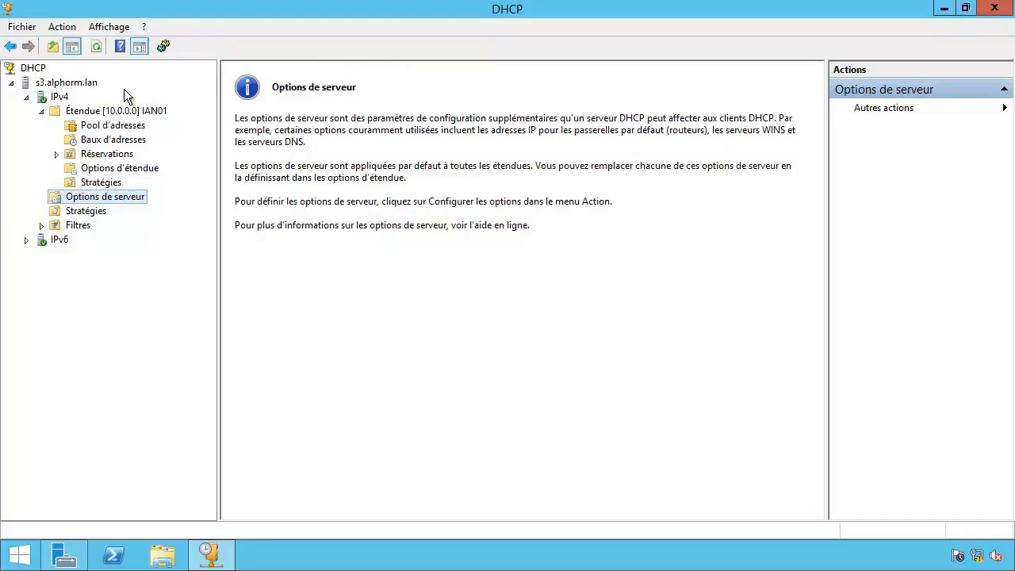
{"action": "left_click", "coordinate": [122, 168]}
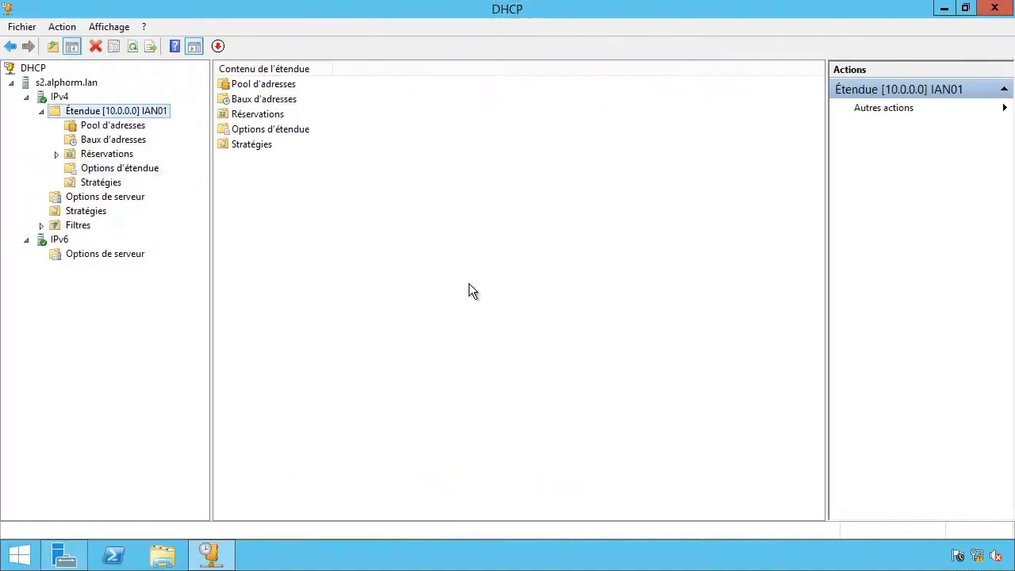
Open the failover (Basculement) tab of scope IAN01's properties.
{"action": "right_click", "coordinate": [63, 112]}
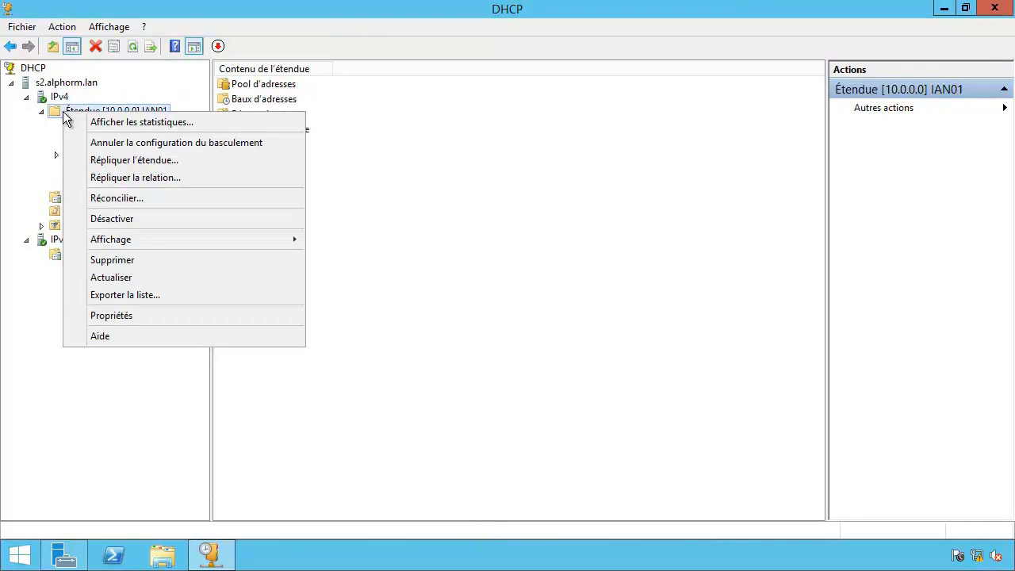
{"action": "left_click", "coordinate": [78, 315]}
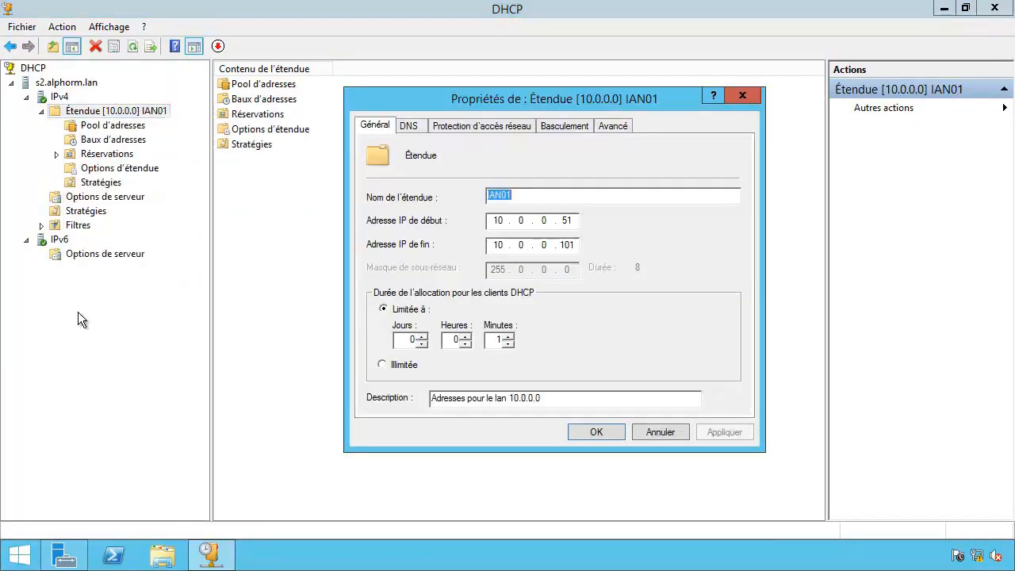
{"action": "left_click", "coordinate": [563, 127]}
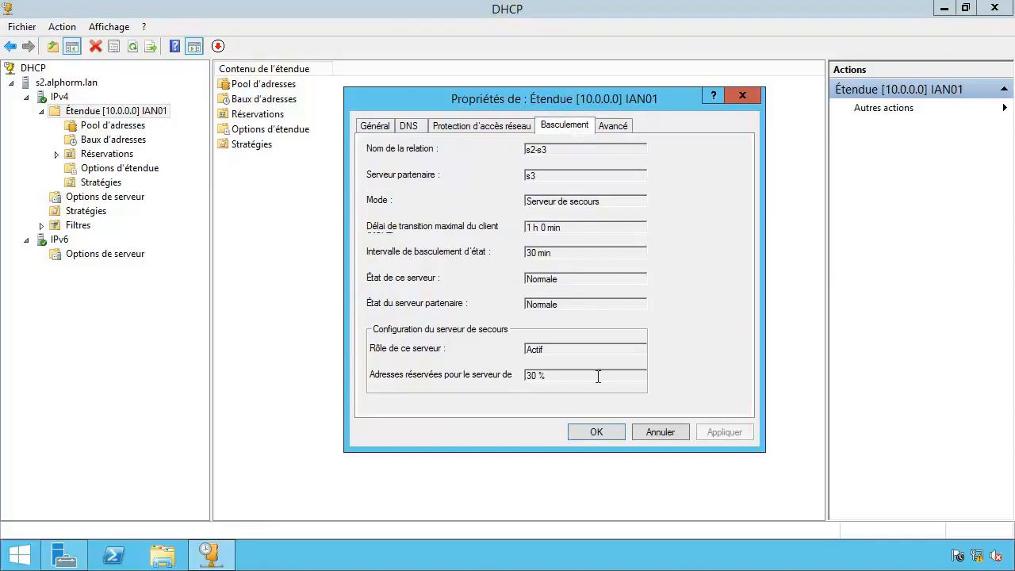
Highlight relationship s2-s3, partner s3, Serveur de secours mode, both Normale states and 30 % reserve.
{"action": "left_click_drag", "start_coordinate": [598, 153], "coordinate": [512, 150]}
{"action": "left_click_drag", "start_coordinate": [589, 175], "coordinate": [508, 176]}
{"action": "left_click_drag", "start_coordinate": [629, 201], "coordinate": [509, 202]}
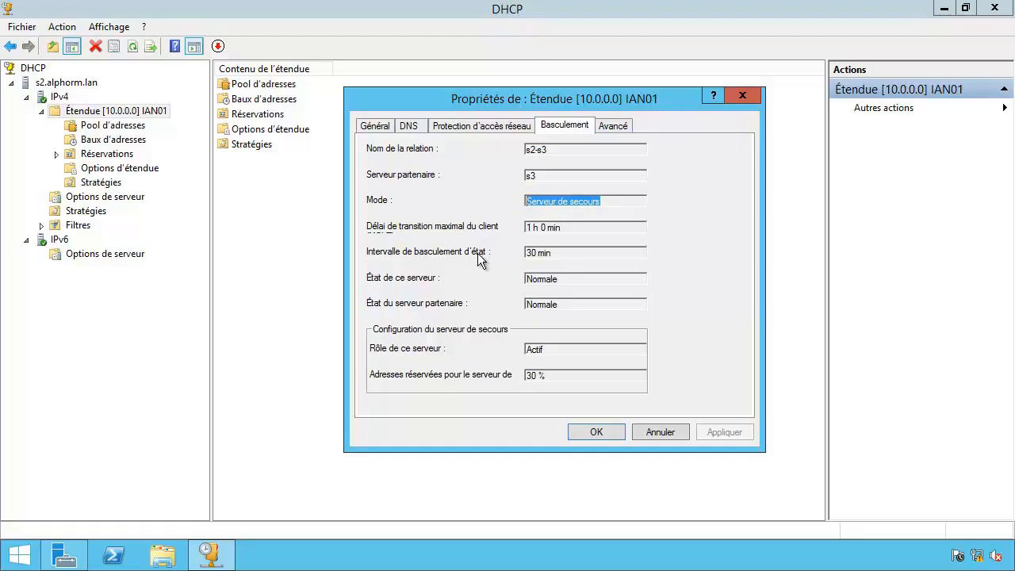
{"action": "double_click", "coordinate": [539, 279]}
{"action": "left_click_drag", "start_coordinate": [595, 306], "coordinate": [516, 304]}
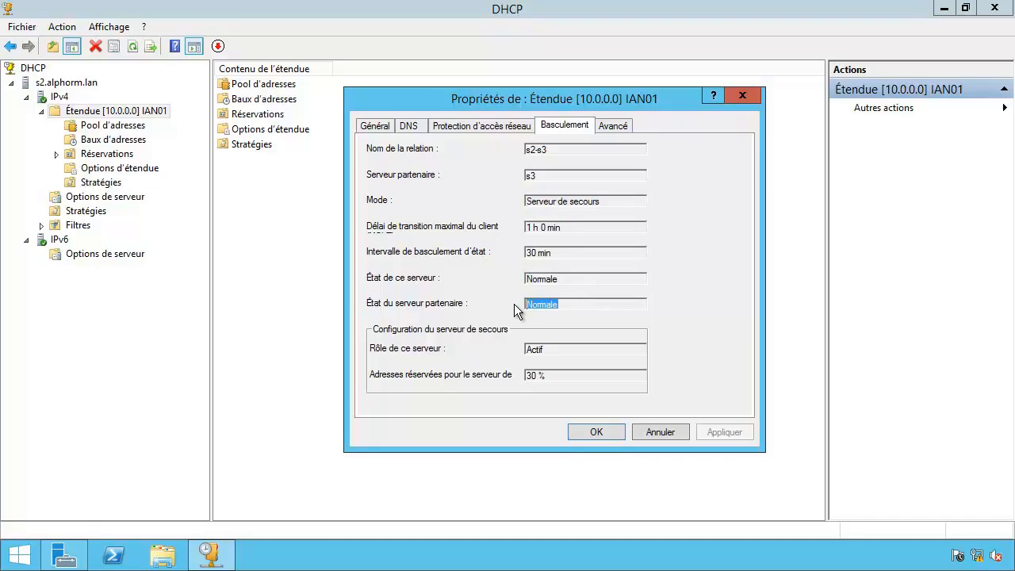
{"action": "left_click", "coordinate": [578, 304]}
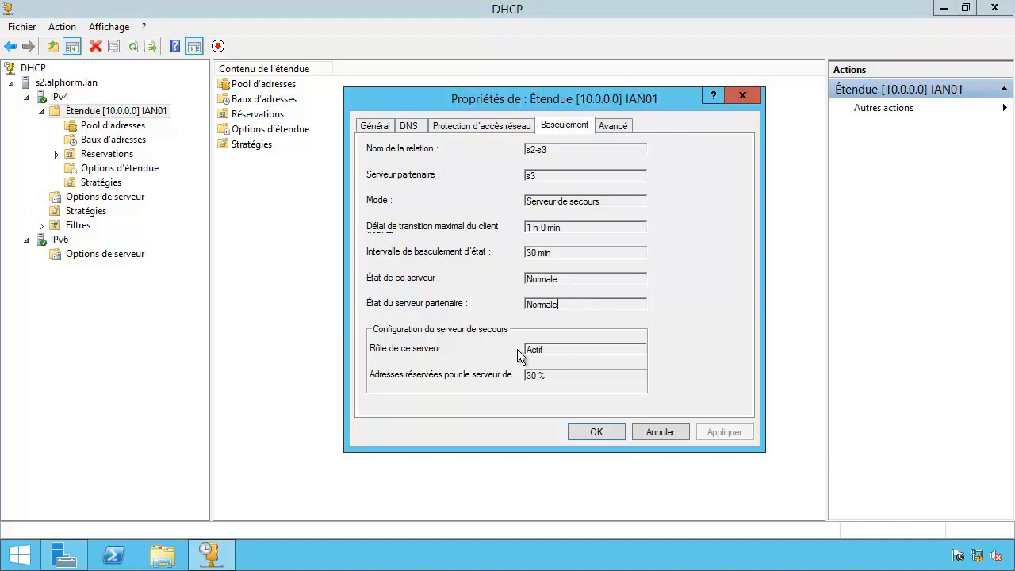
{"action": "left_click_drag", "start_coordinate": [588, 375], "coordinate": [506, 368]}
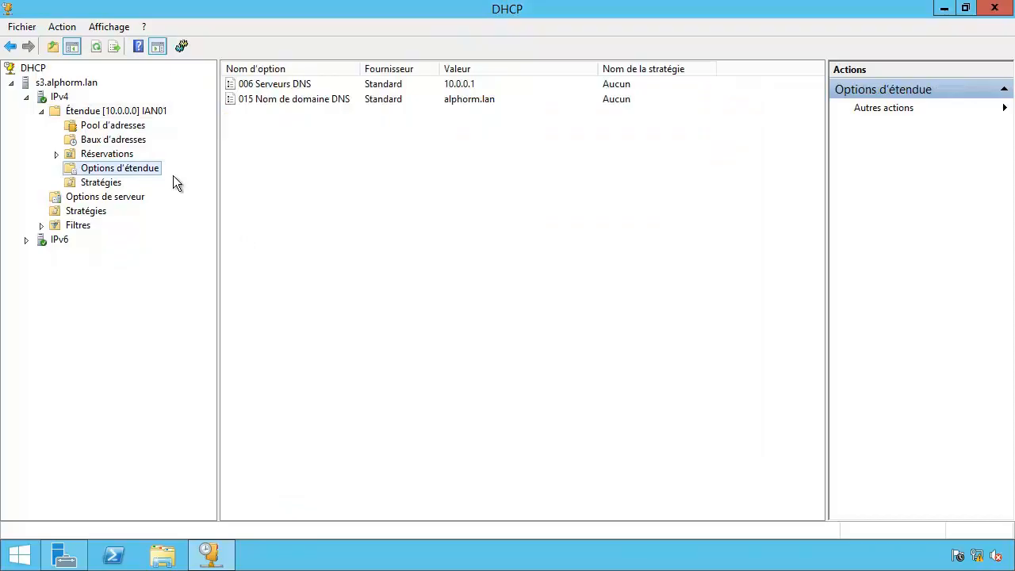
On s3, check scope IAN01's failover tab showing role Veille, then close it and view IPv4.
{"action": "right_click", "coordinate": [64, 110]}
{"action": "left_click", "coordinate": [79, 273]}
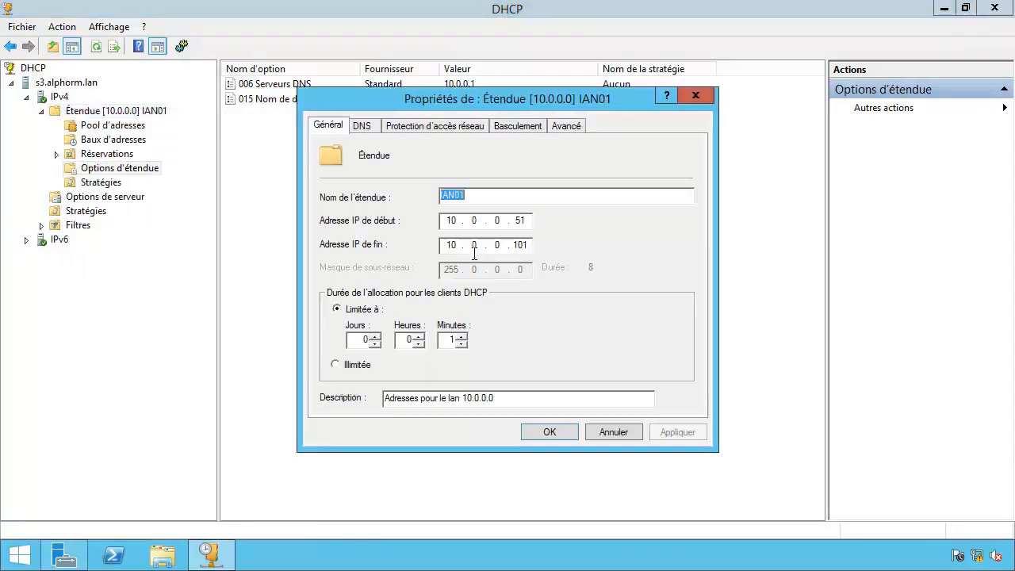
{"action": "left_click", "coordinate": [522, 128]}
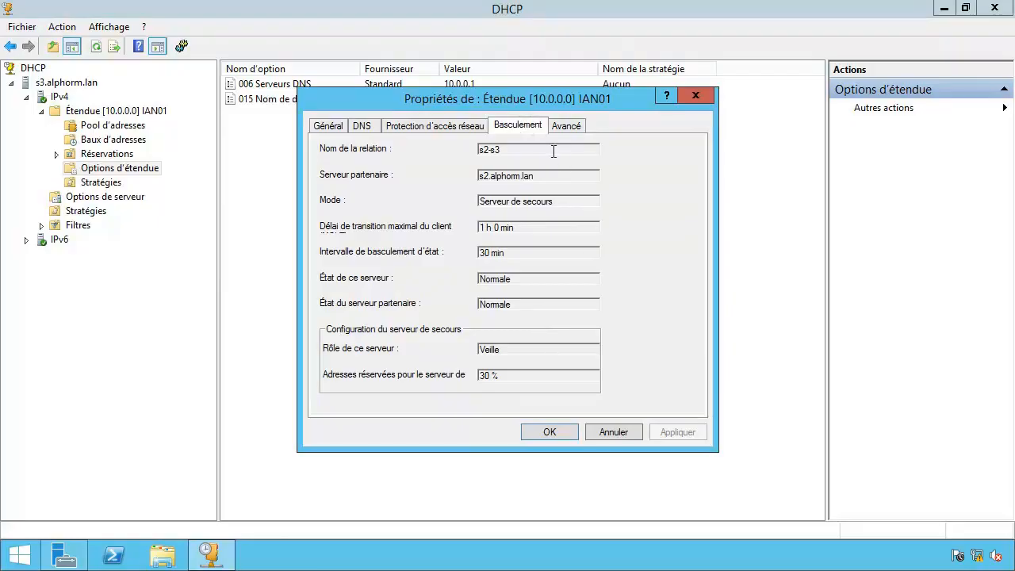
{"action": "double_click", "coordinate": [501, 350]}
{"action": "left_click", "coordinate": [541, 351]}
{"action": "left_click", "coordinate": [551, 429]}
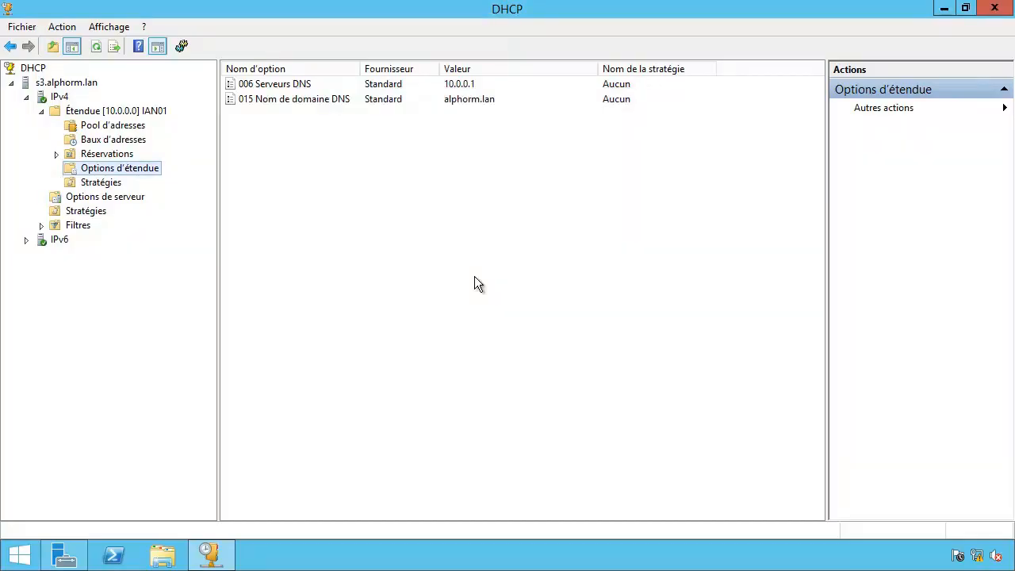
{"action": "left_click", "coordinate": [52, 98]}
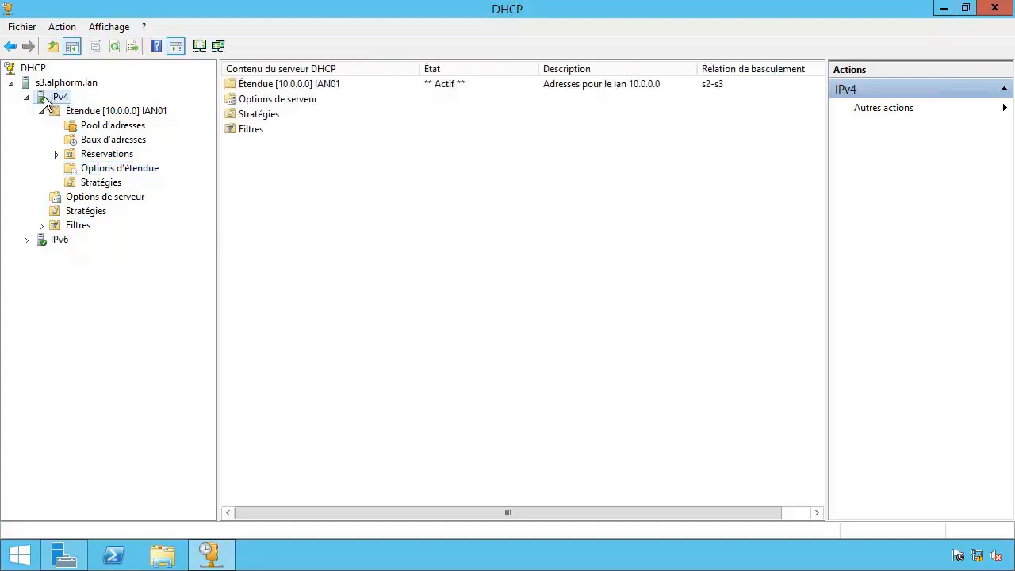
Inspect the s2-s3 relationship in s3's IPv4 failover properties and cancel without changes.
{"action": "right_click", "coordinate": [45, 96]}
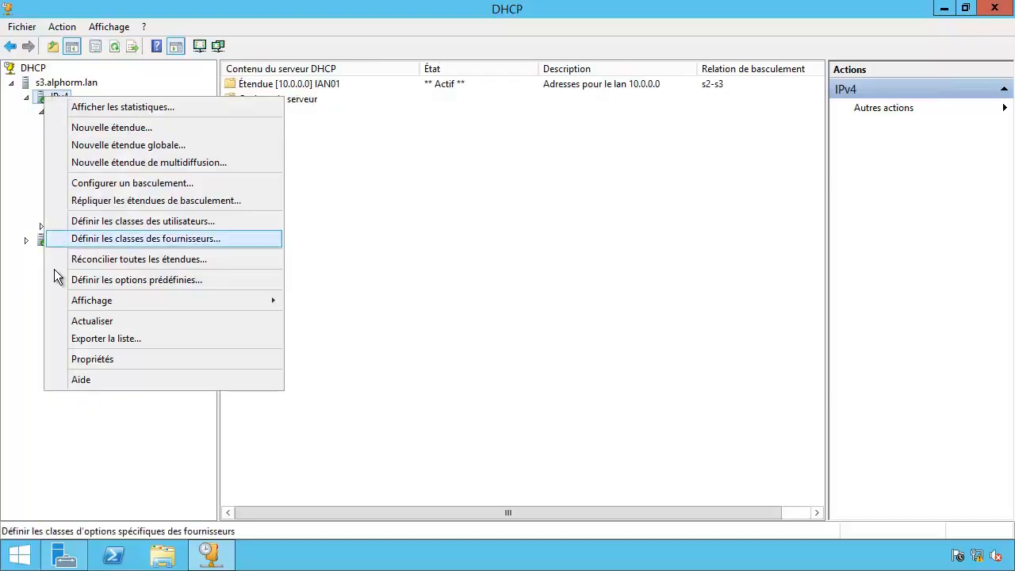
{"action": "left_click", "coordinate": [58, 359]}
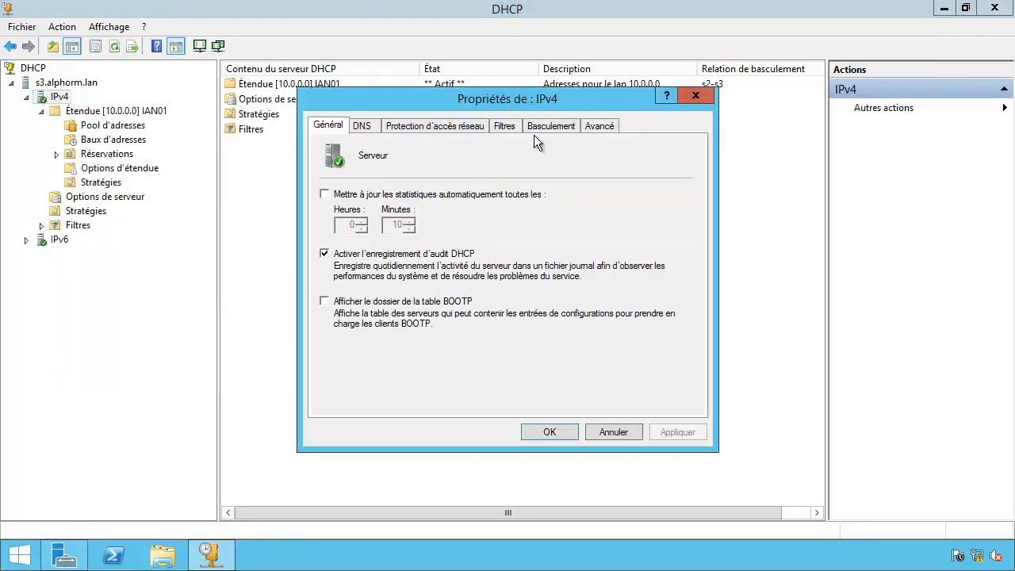
{"action": "left_click", "coordinate": [541, 125]}
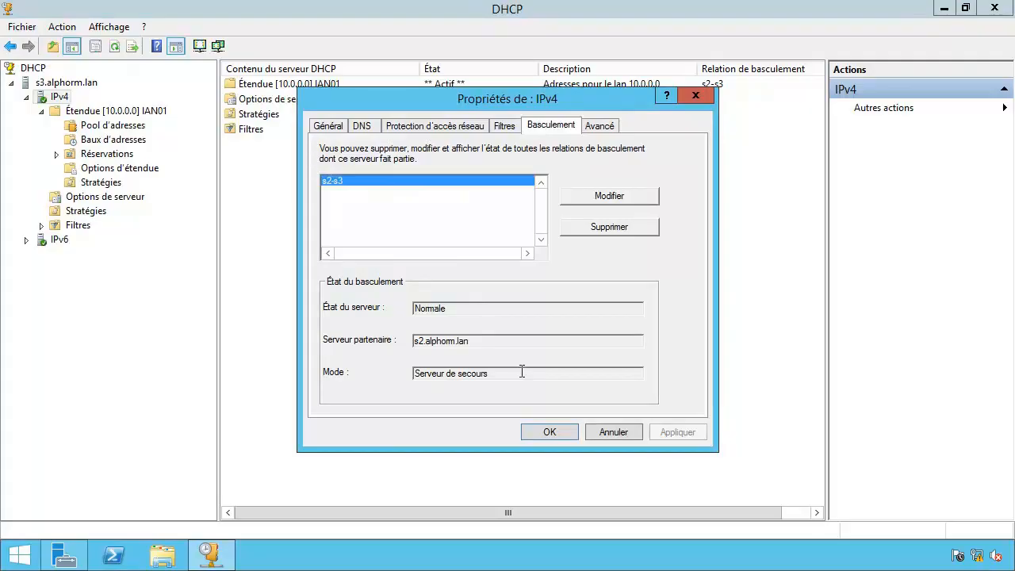
{"action": "left_click", "coordinate": [615, 204]}
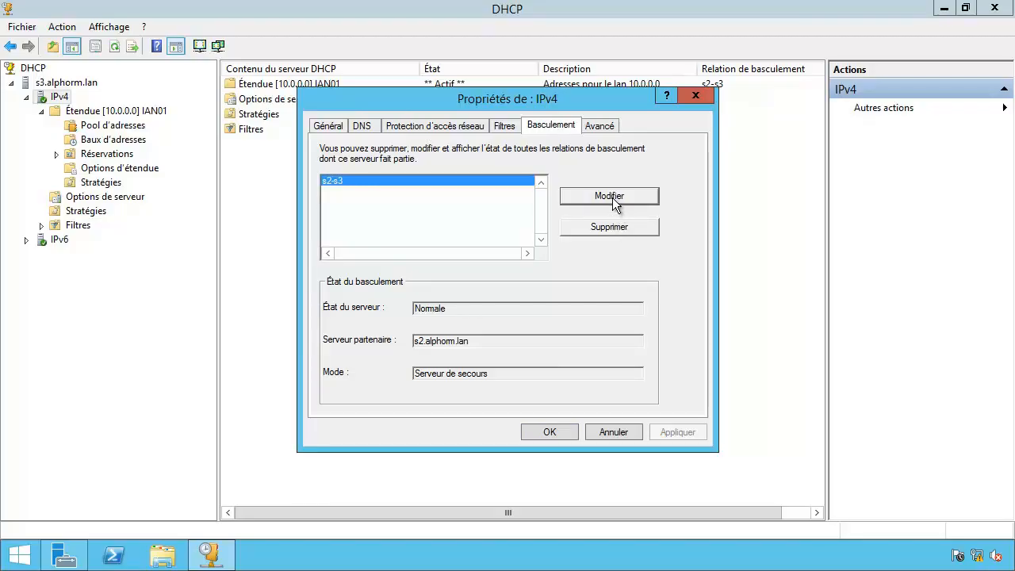
{"action": "left_click", "coordinate": [610, 197]}
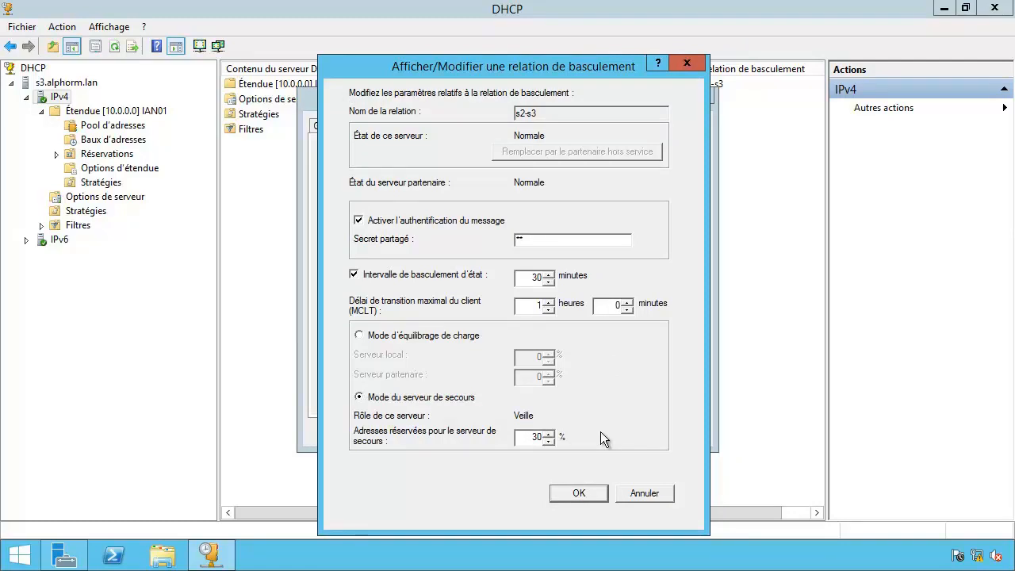
{"action": "left_click", "coordinate": [644, 490]}
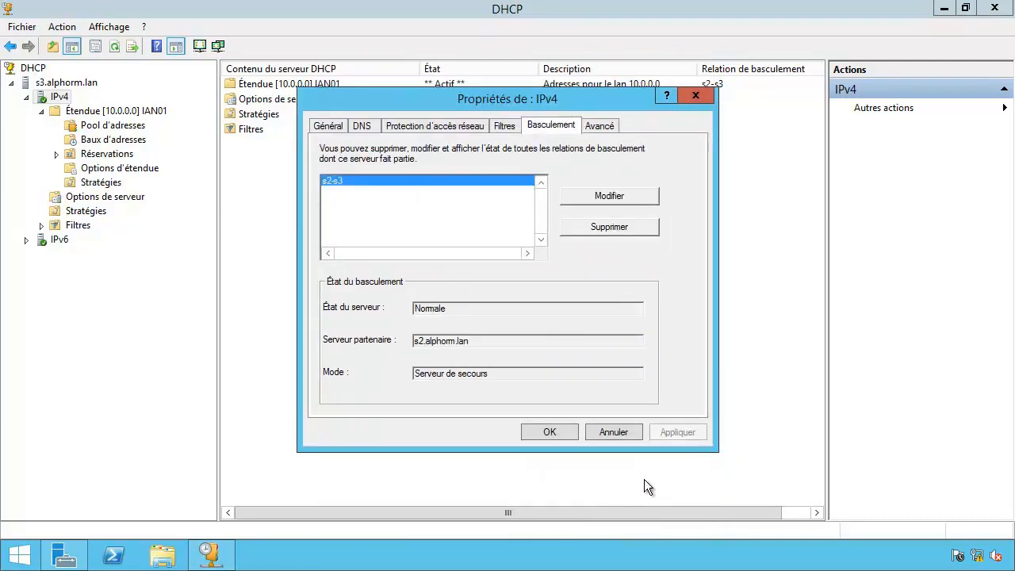
{"action": "left_click", "coordinate": [624, 433]}
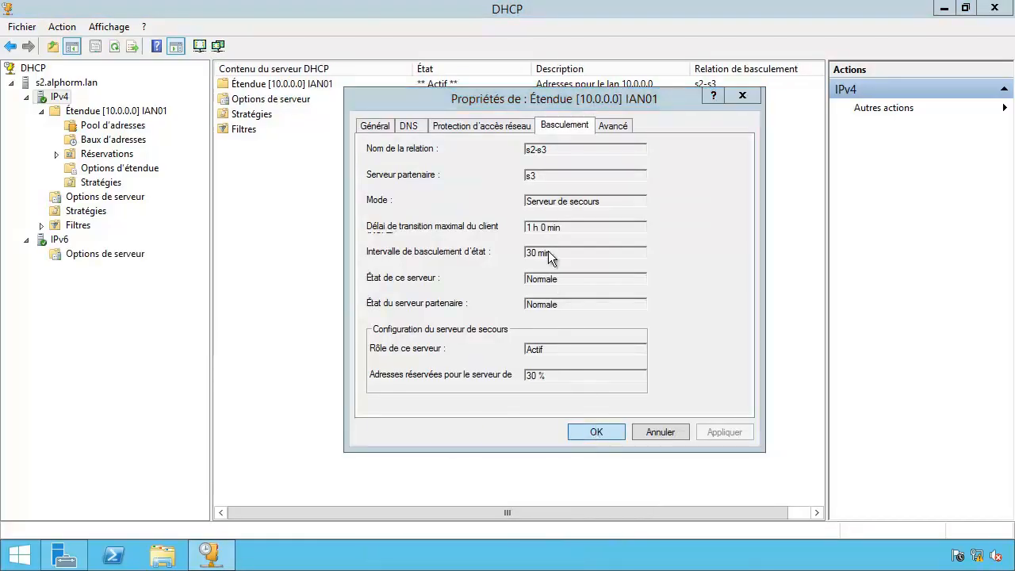
From s2's IPv4 failover properties, inspect the s2-s3 relationship settings and cancel without changes.
{"action": "left_click", "coordinate": [63, 100]}
{"action": "right_click", "coordinate": [54, 100]}
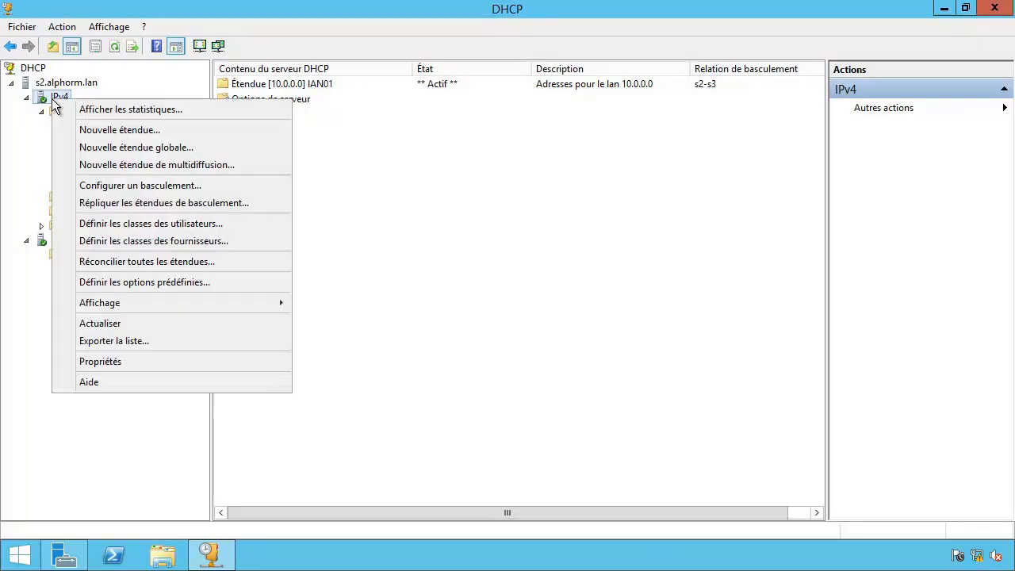
{"action": "left_click", "coordinate": [68, 360]}
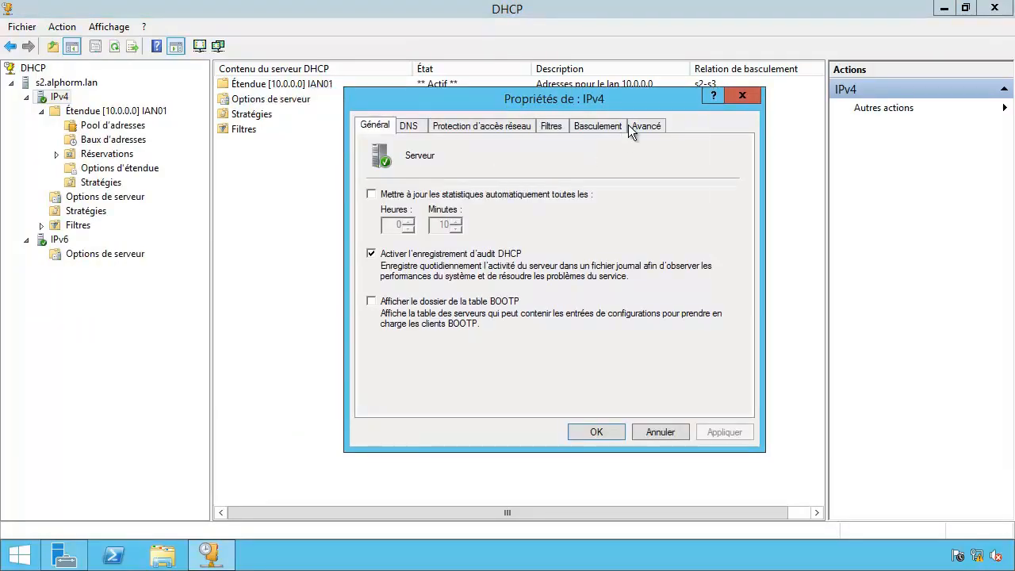
{"action": "left_click", "coordinate": [602, 125]}
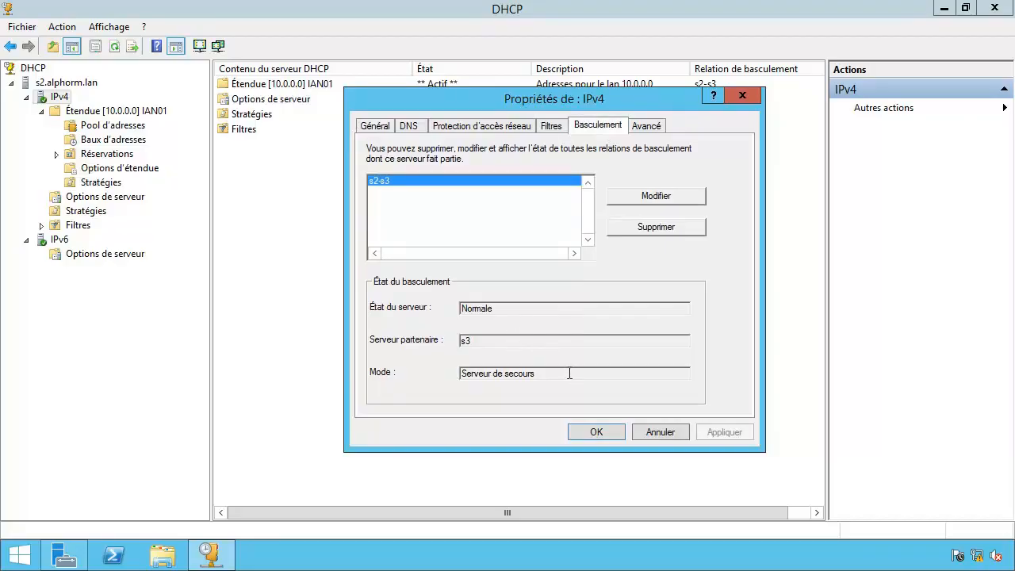
{"action": "left_click", "coordinate": [656, 196]}
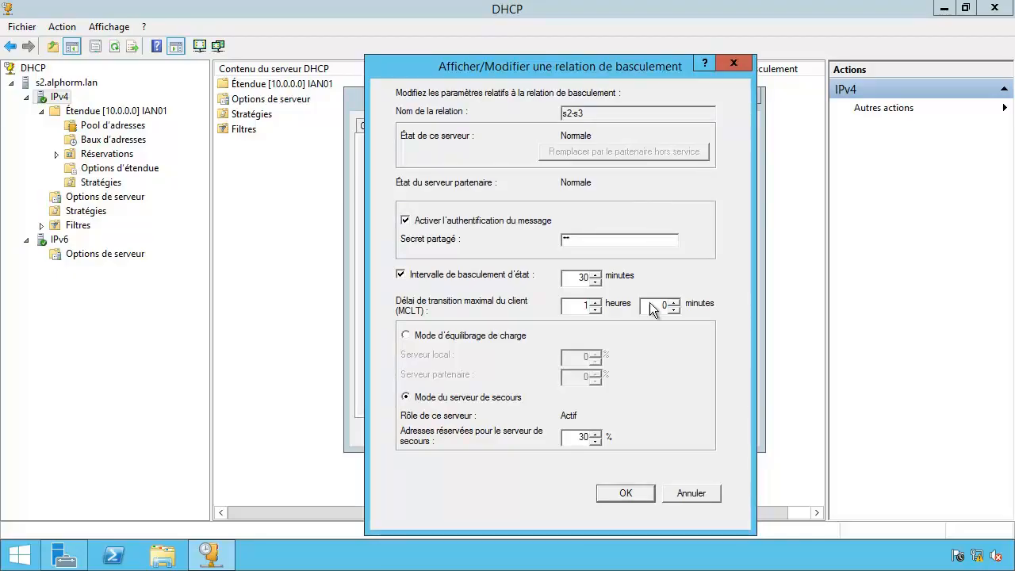
{"action": "left_click", "coordinate": [691, 491]}
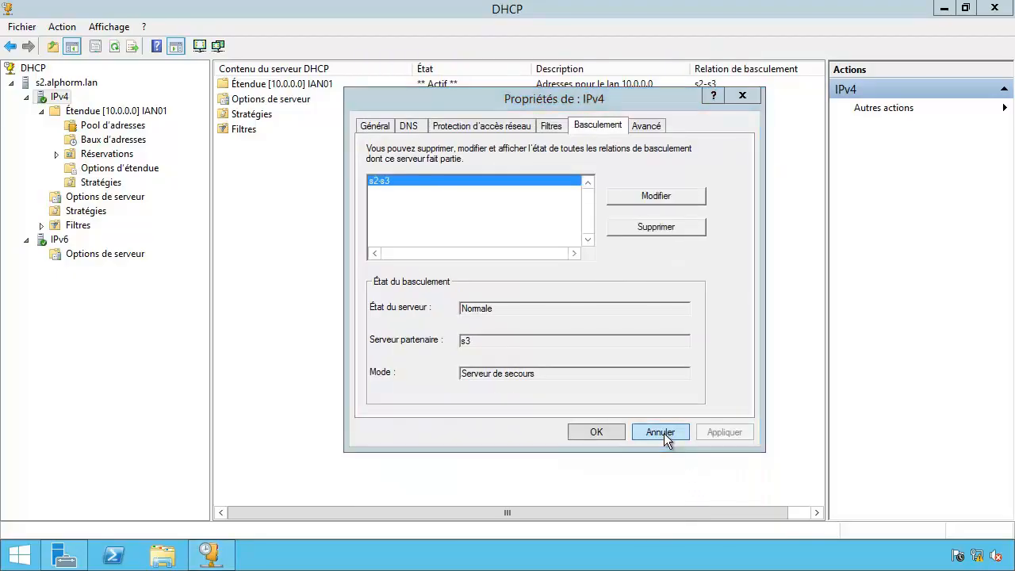
{"action": "left_click", "coordinate": [662, 433]}
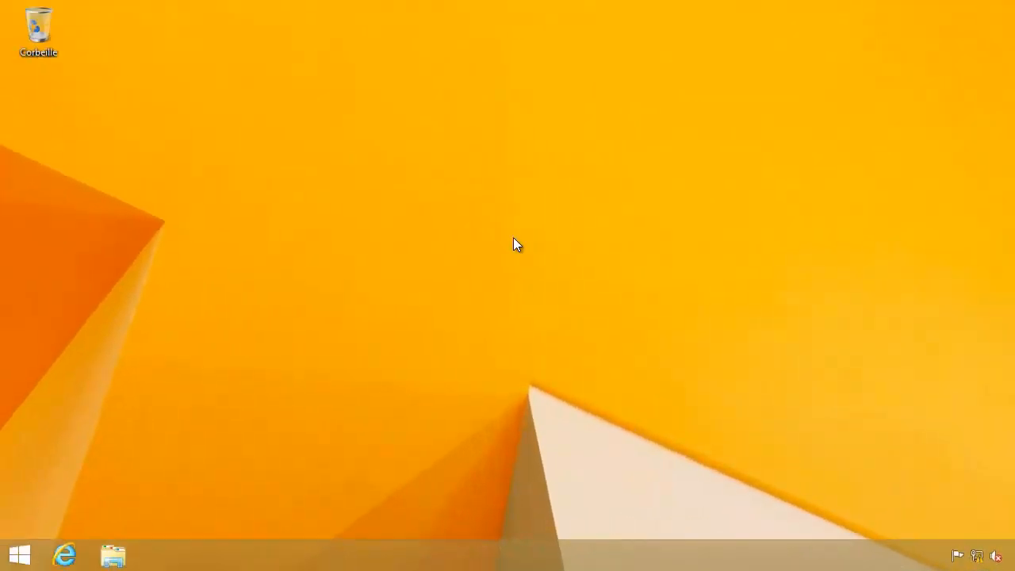
Open an administrator PowerShell and run hostname and ipconfig, showing w811 at 10.0.0.11.
{"action": "right_click", "coordinate": [18, 555]}
{"action": "left_click", "coordinate": [169, 415]}
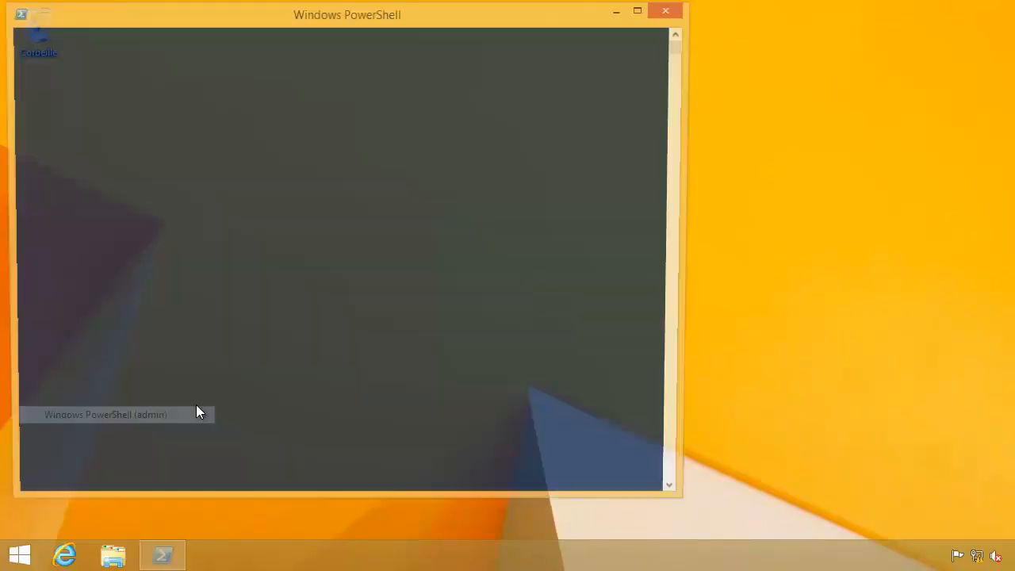
{"action": "type", "text": "hostname"}
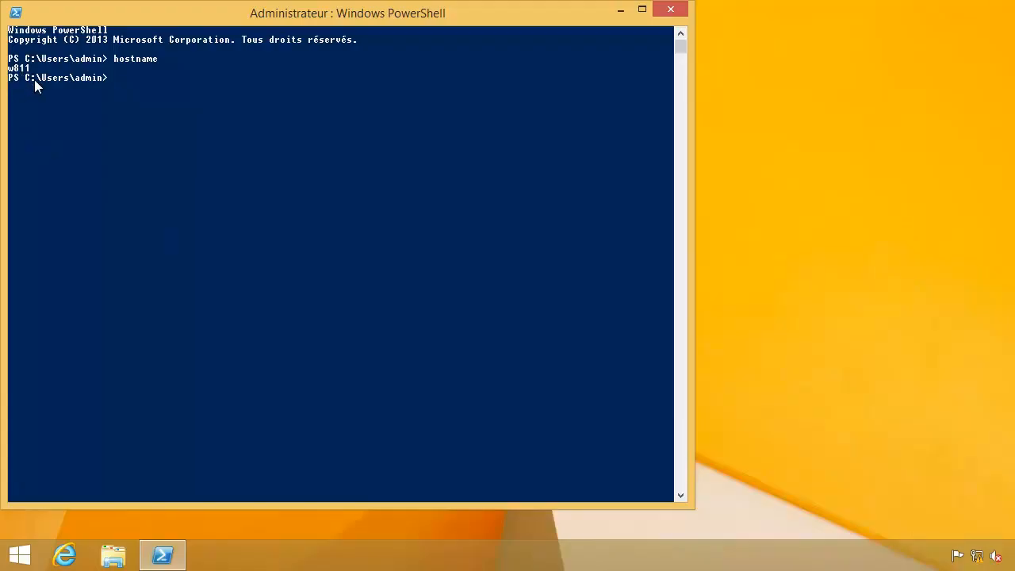
{"action": "type", "text": "ipconfig"}
{"action": "key", "text": "Return"}
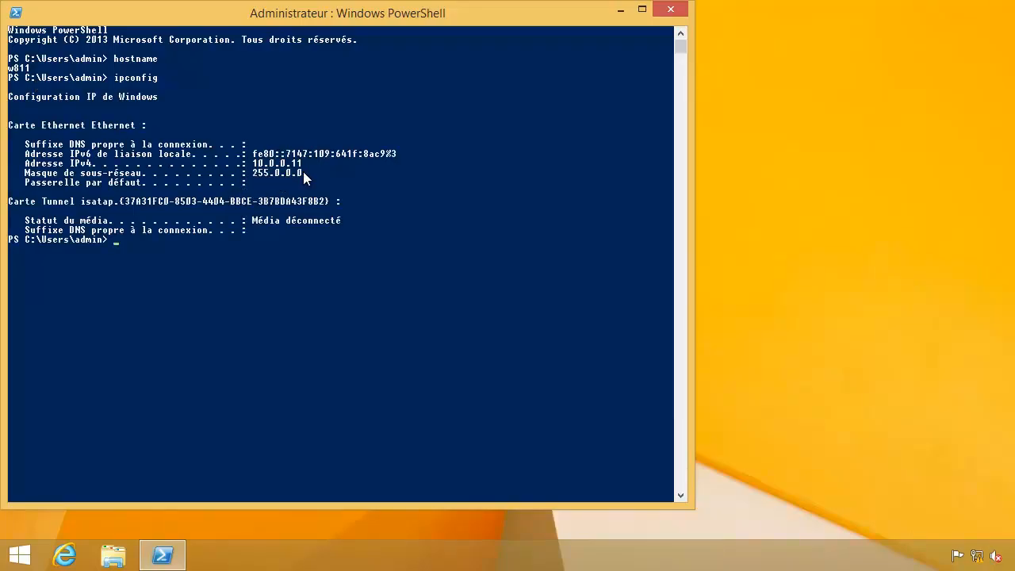
{"action": "right_click", "coordinate": [976, 555]}
Open the Ethernet adapter's properties through Network and Sharing Center.
{"action": "left_click", "coordinate": [961, 545]}
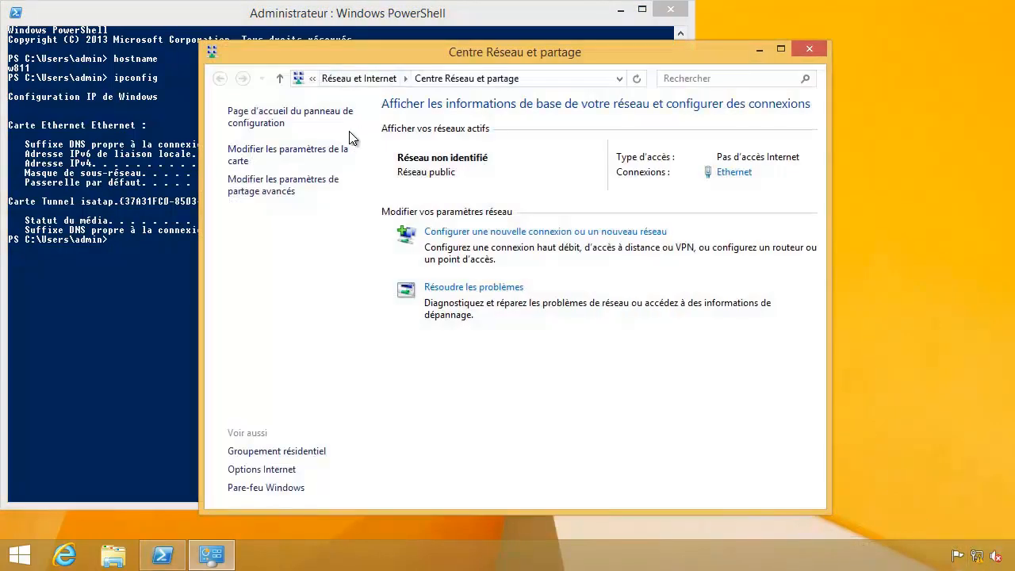
{"action": "left_click", "coordinate": [242, 162]}
{"action": "right_click", "coordinate": [277, 157]}
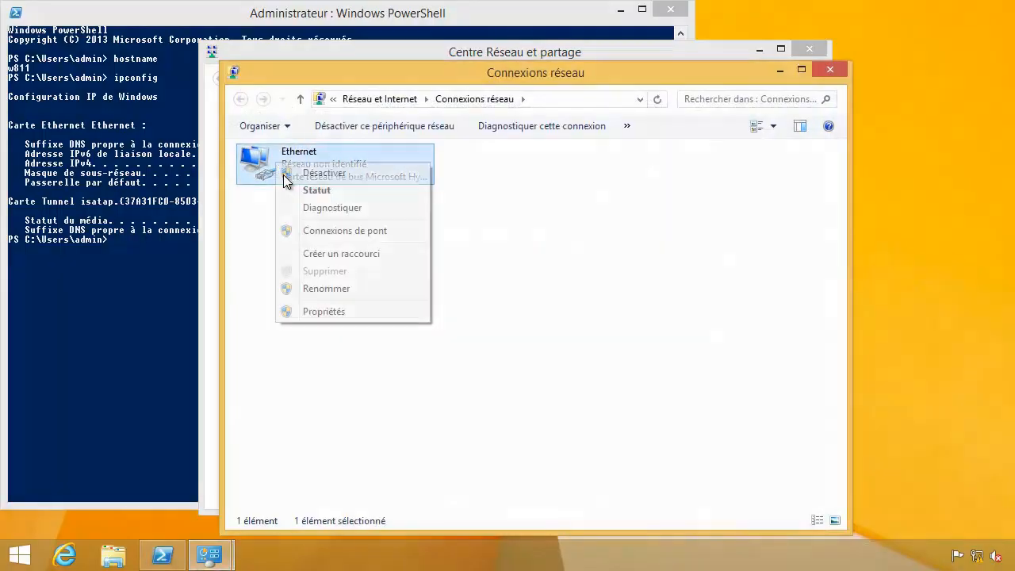
{"action": "left_click", "coordinate": [317, 311]}
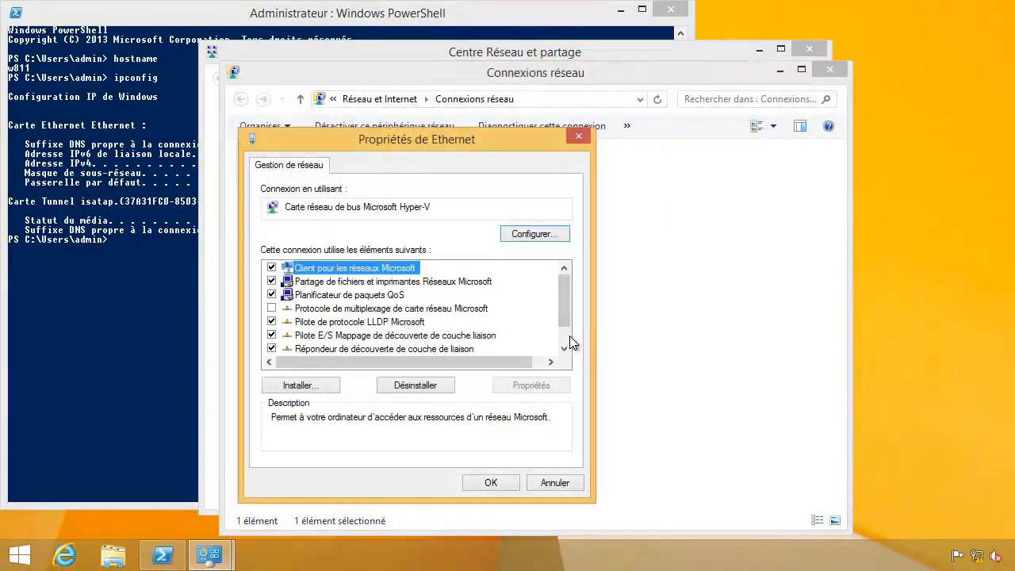
{"action": "left_click", "coordinate": [564, 336]}
Set IPv4 to obtain both the IP address and DNS servers automatically, and confirm.
{"action": "left_click", "coordinate": [432, 349]}
{"action": "double_click", "coordinate": [430, 349]}
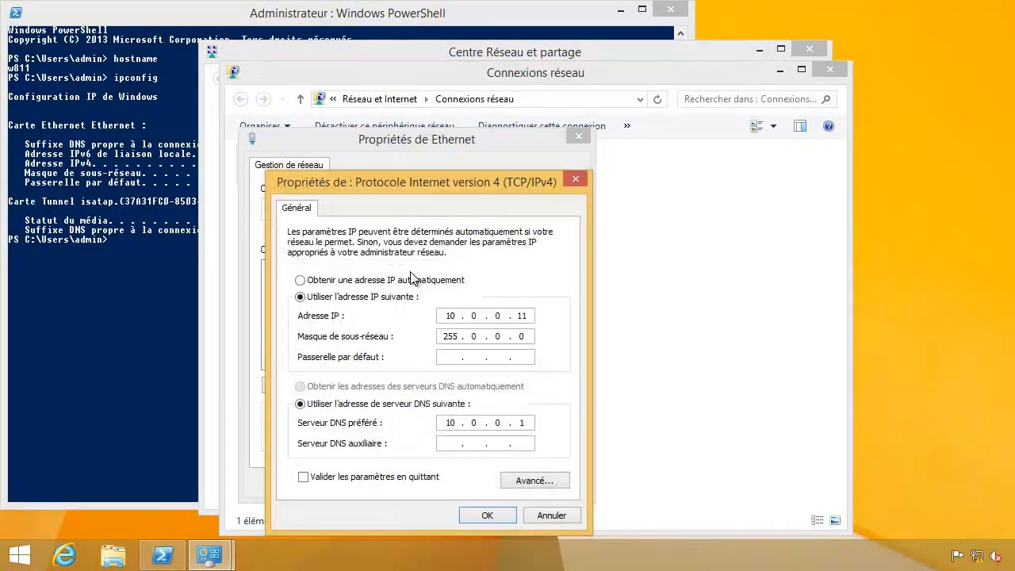
{"action": "left_click", "coordinate": [373, 281]}
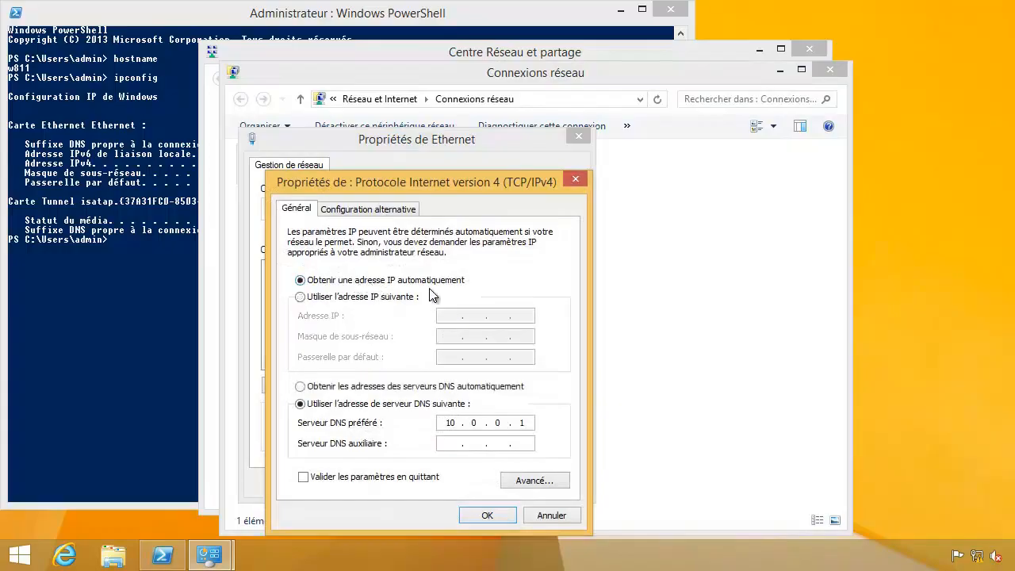
{"action": "left_click", "coordinate": [380, 388]}
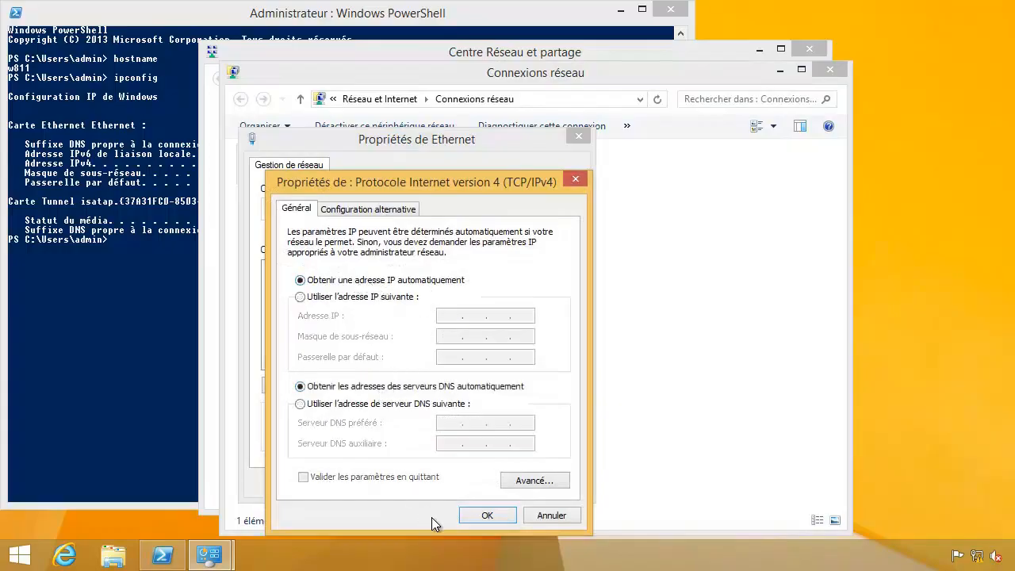
{"action": "left_click", "coordinate": [485, 515]}
{"action": "left_click", "coordinate": [474, 481]}
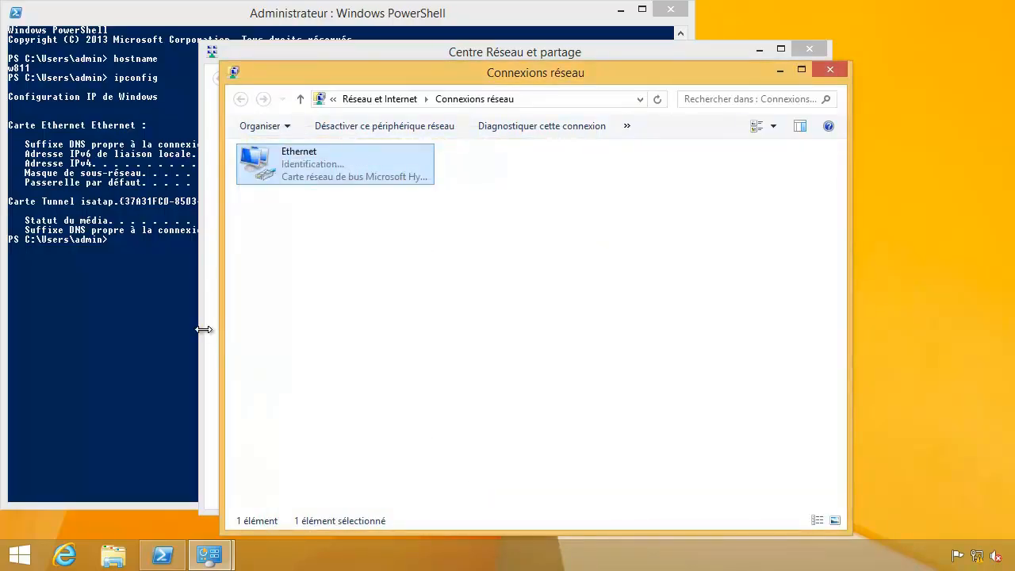
Clear the PowerShell console and run ipconfig to see the new 10.0.0.51 address.
{"action": "left_click", "coordinate": [133, 325]}
{"action": "type", "text": "cls"}
{"action": "key", "text": "Return"}
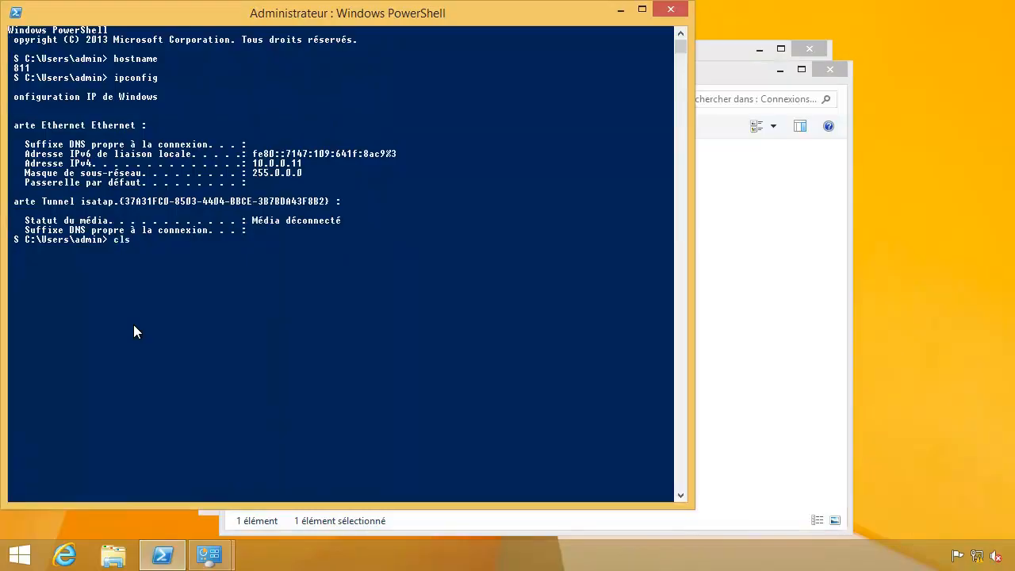
{"action": "type", "text": "ipconfig"}
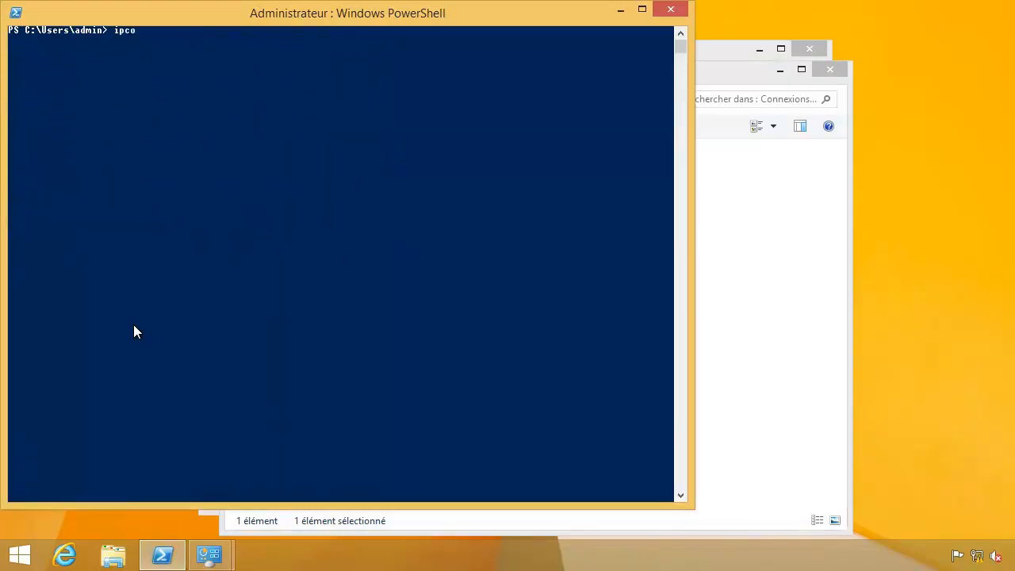
{"action": "key", "text": "Return"}
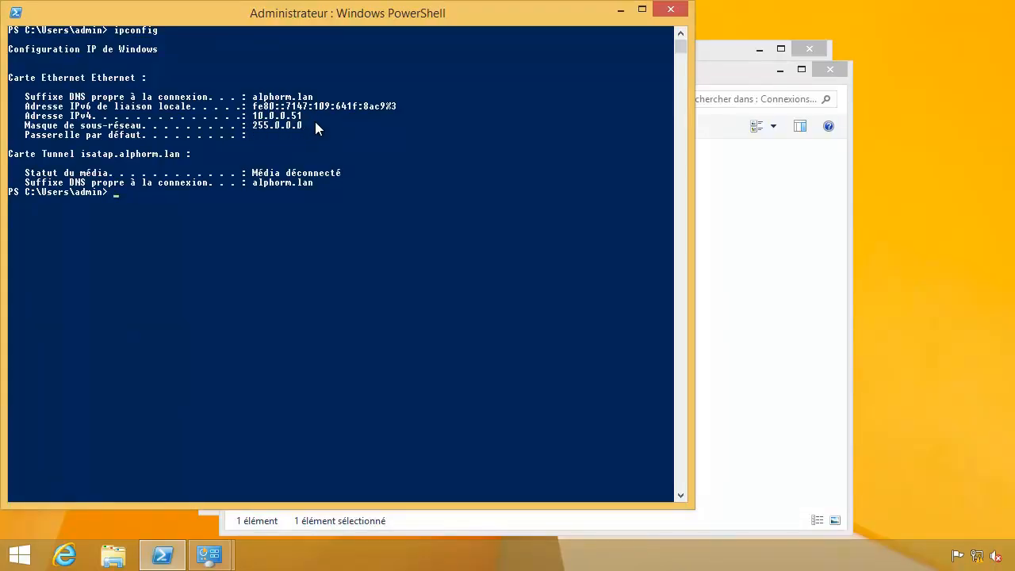
Clear again and run ipconfig /all to show lease details from DHCP server 10.0.0.2.
{"action": "type", "text": "cls"}
{"action": "key", "text": "Return"}
{"action": "type", "text": "ipconfig"}
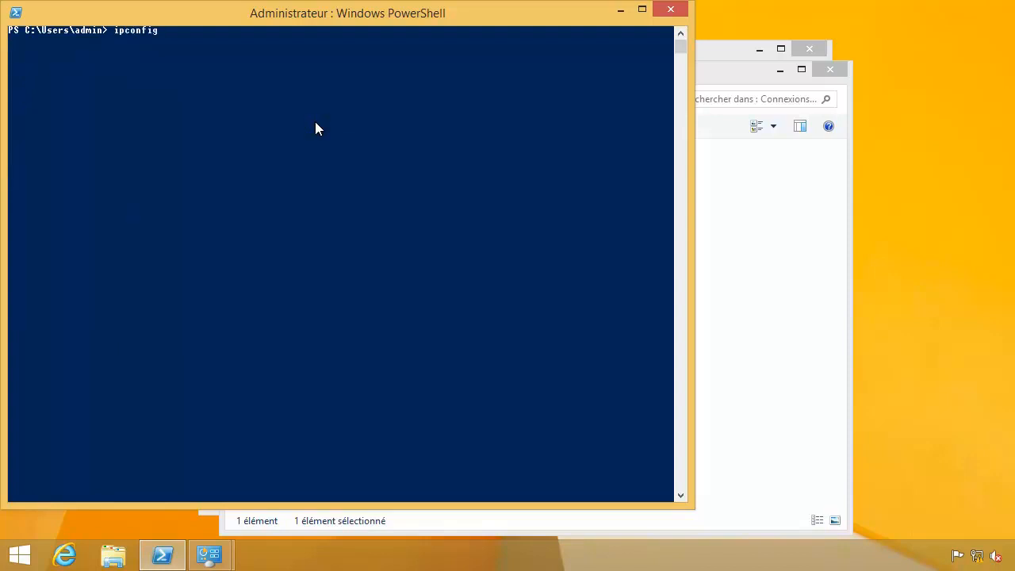
{"action": "type", "text": " /all"}
{"action": "key", "text": "Return"}
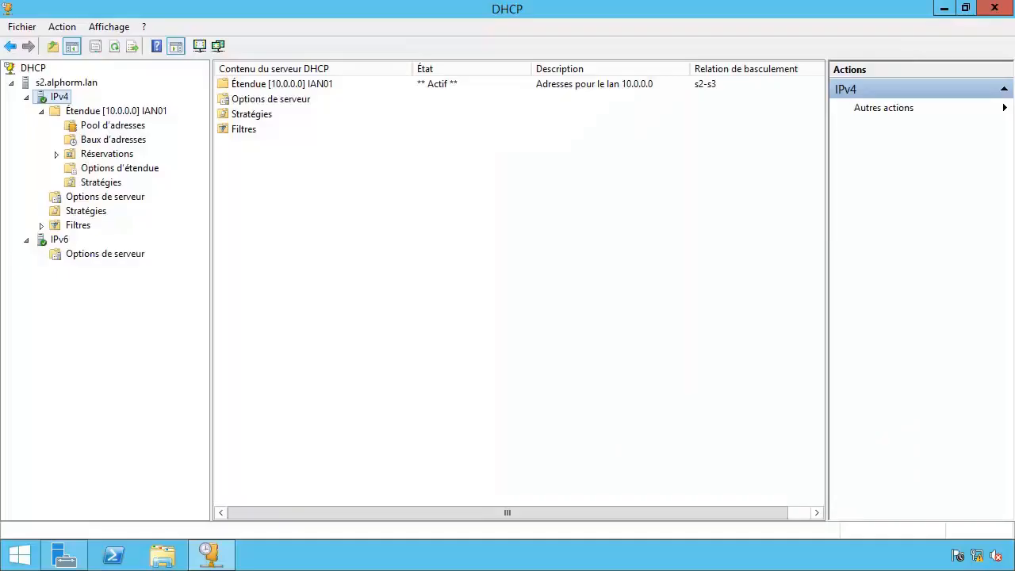
On s2, check IAN01's lease duration, then its failover tab's maximum client lead time.
{"action": "left_click", "coordinate": [80, 116]}
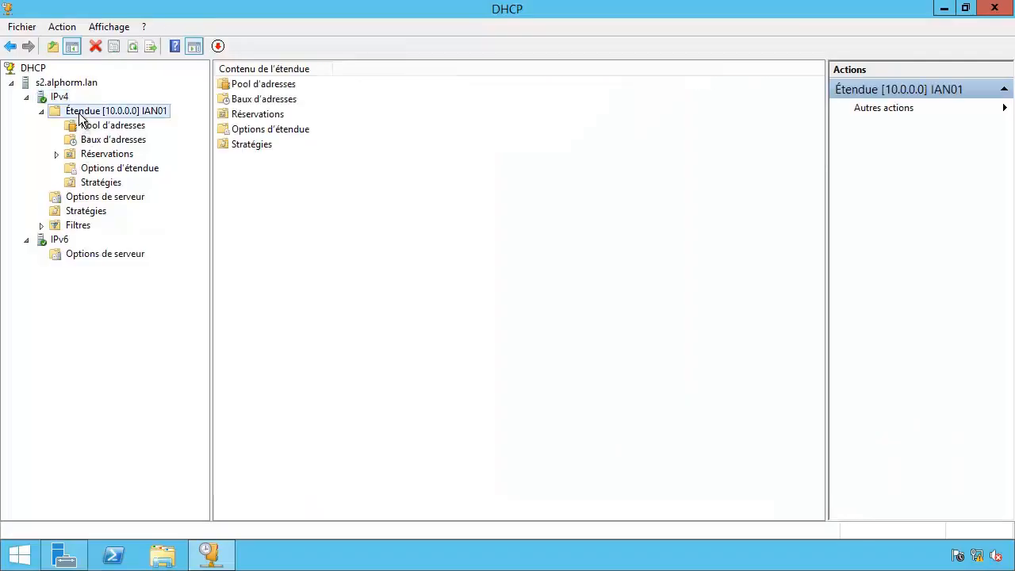
{"action": "right_click", "coordinate": [82, 119]}
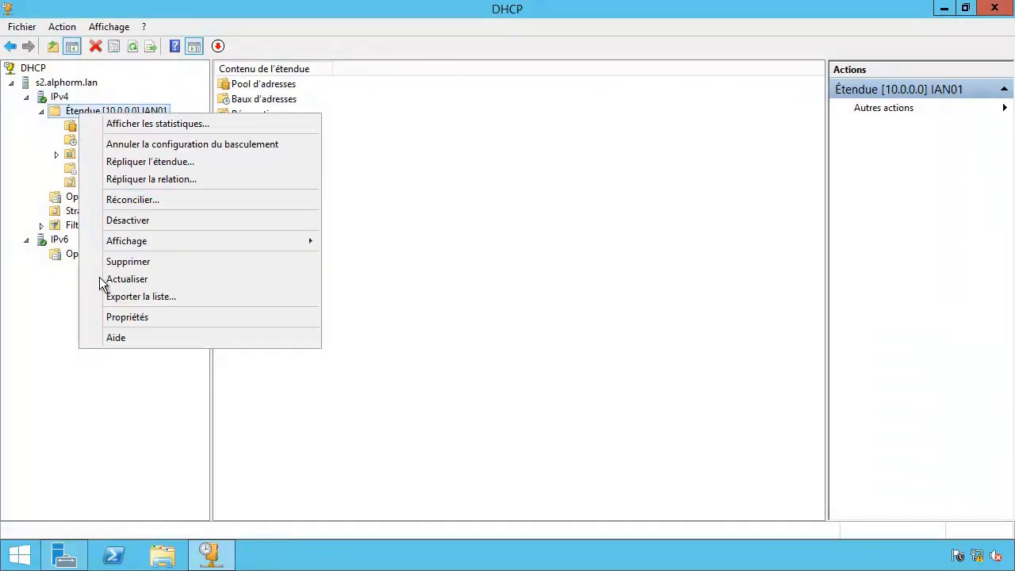
{"action": "left_click", "coordinate": [109, 316]}
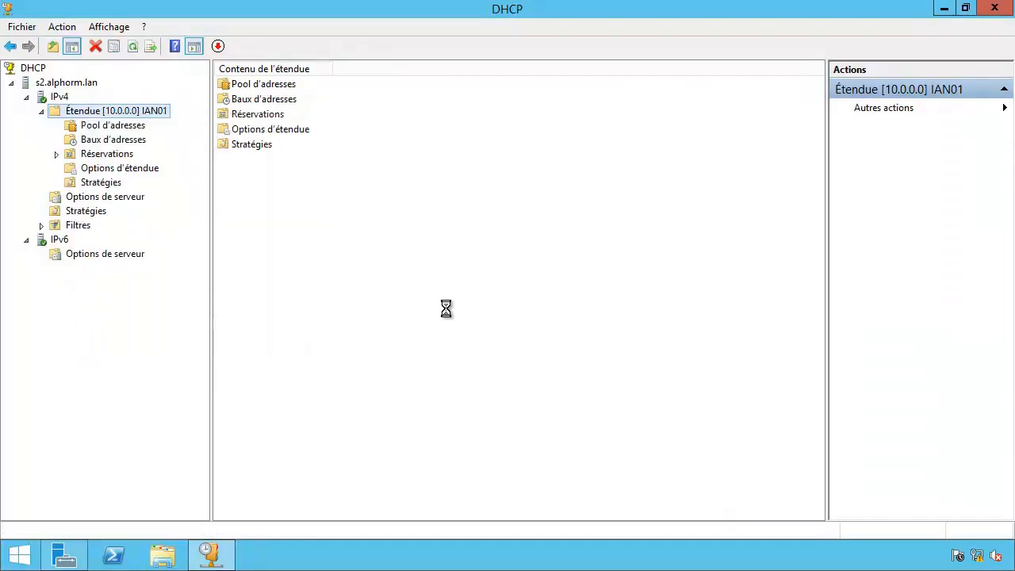
{"action": "double_click", "coordinate": [501, 339]}
{"action": "left_click", "coordinate": [495, 340]}
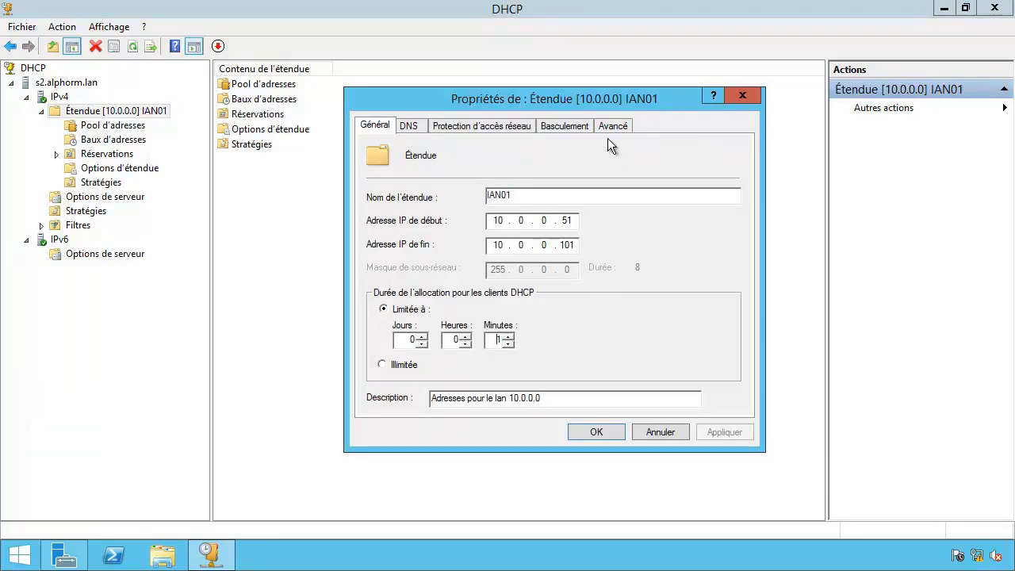
{"action": "left_click", "coordinate": [561, 127]}
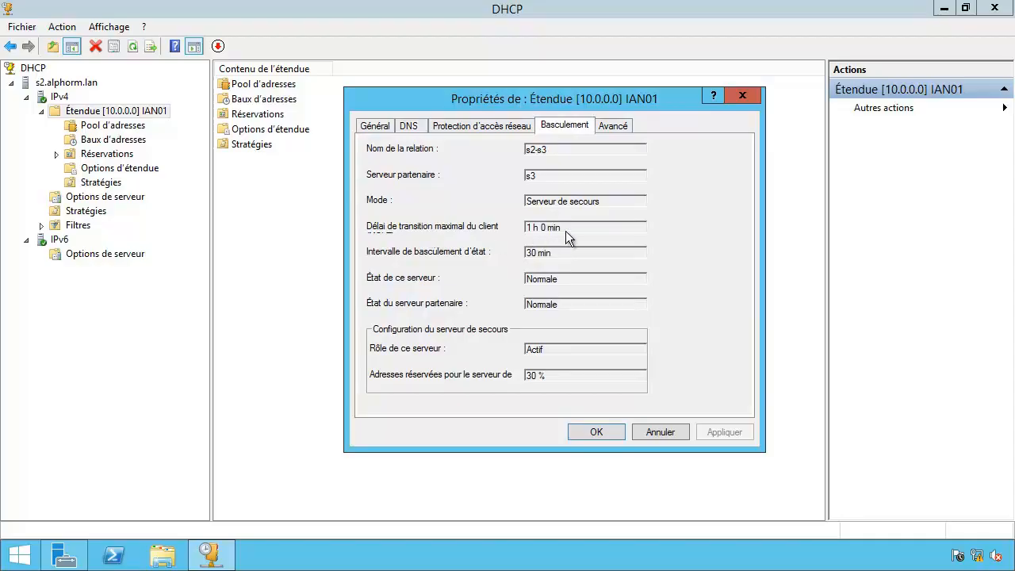
{"action": "left_click_drag", "start_coordinate": [535, 220], "coordinate": [593, 220]}
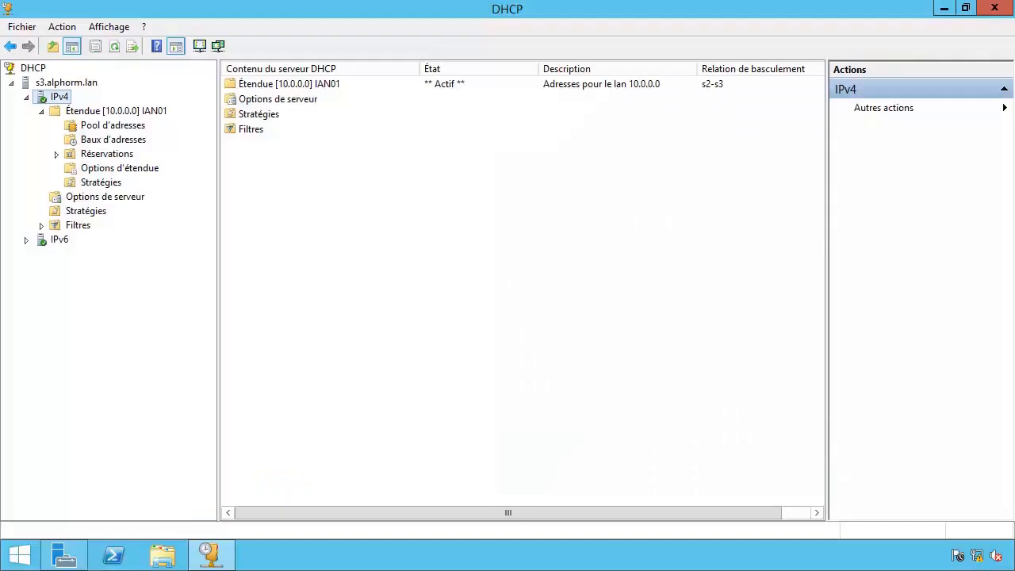
Show s3's IAN01 address leases and inspect the 10.0.0.51 lease for w811.alphorm.lan.
{"action": "left_click", "coordinate": [121, 141]}
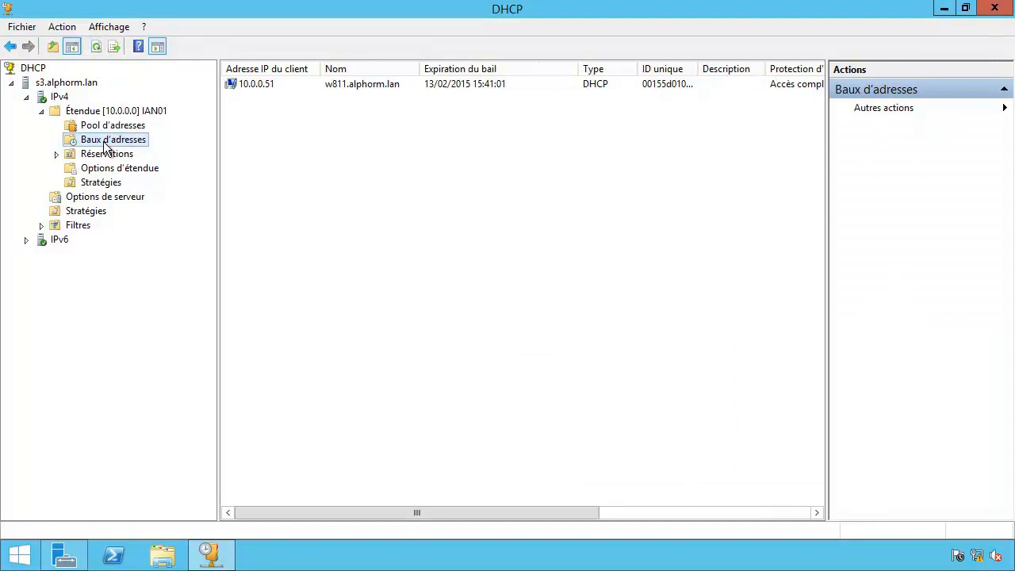
{"action": "left_click", "coordinate": [286, 84]}
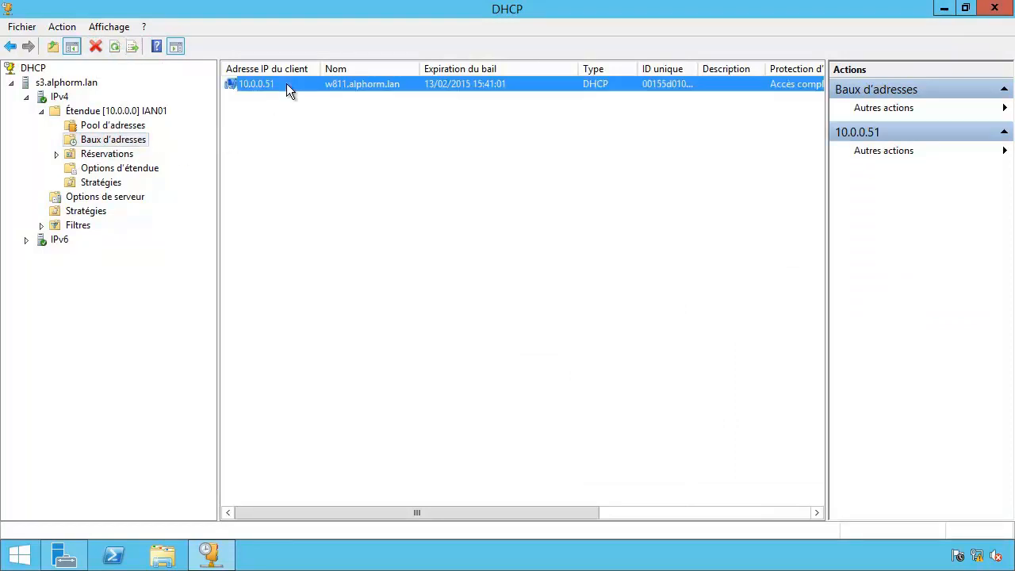
{"action": "left_click", "coordinate": [291, 91]}
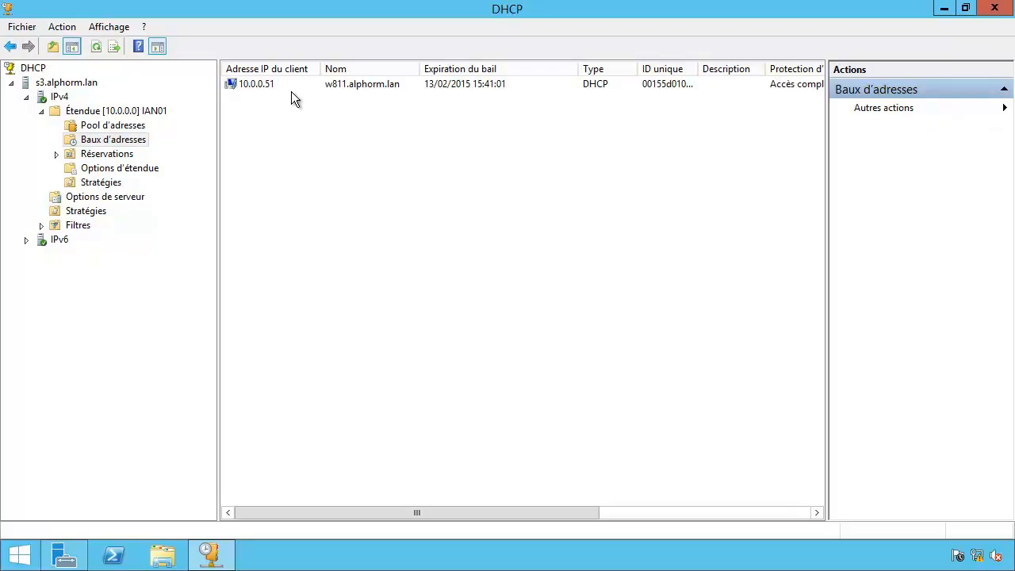
{"action": "left_click", "coordinate": [287, 85]}
{"action": "left_click", "coordinate": [294, 96]}
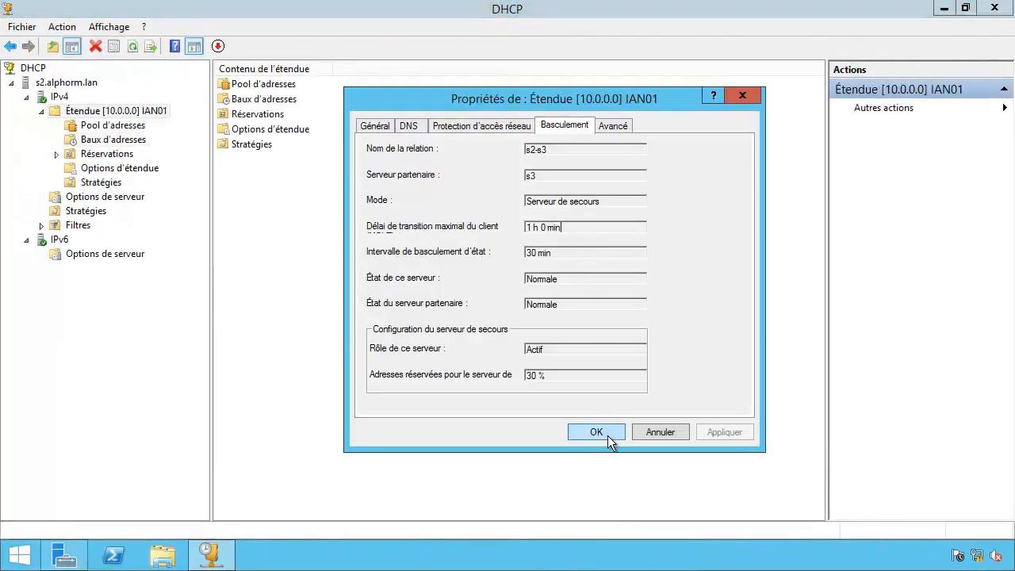
Close the IAN01 properties and stop the DHCP service on s2.alphorm.lan.
{"action": "left_click", "coordinate": [597, 432]}
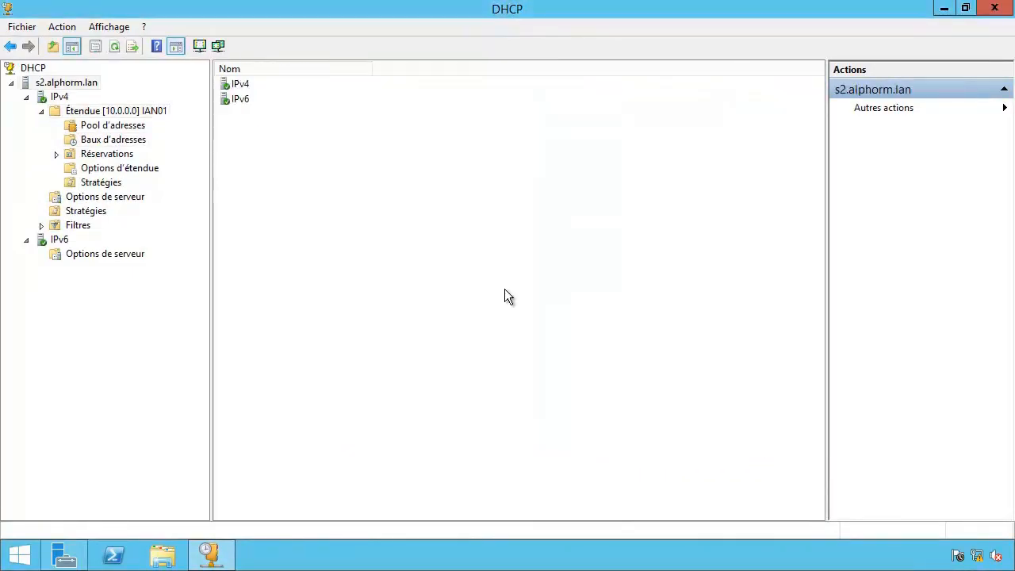
{"action": "right_click", "coordinate": [28, 82]}
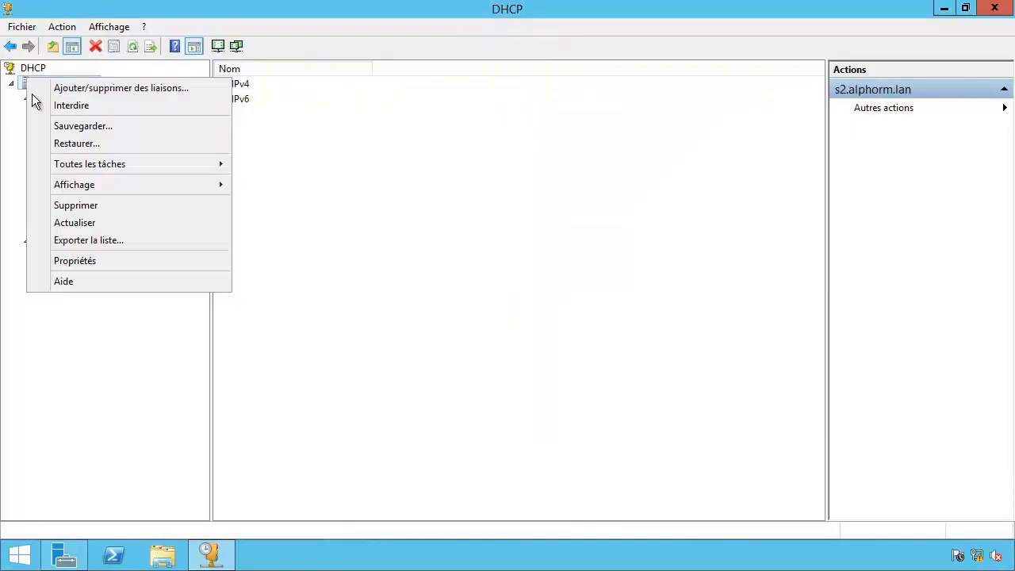
{"action": "mouse_move", "coordinate": [49, 163]}
{"action": "left_click", "coordinate": [270, 181]}
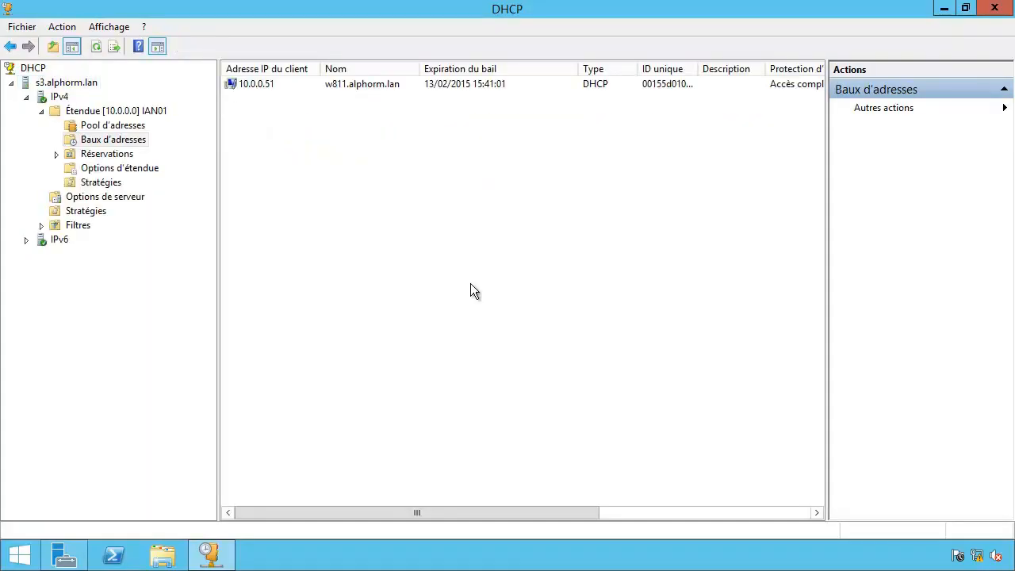
{"action": "right_click", "coordinate": [65, 112]}
{"action": "left_click", "coordinate": [84, 277]}
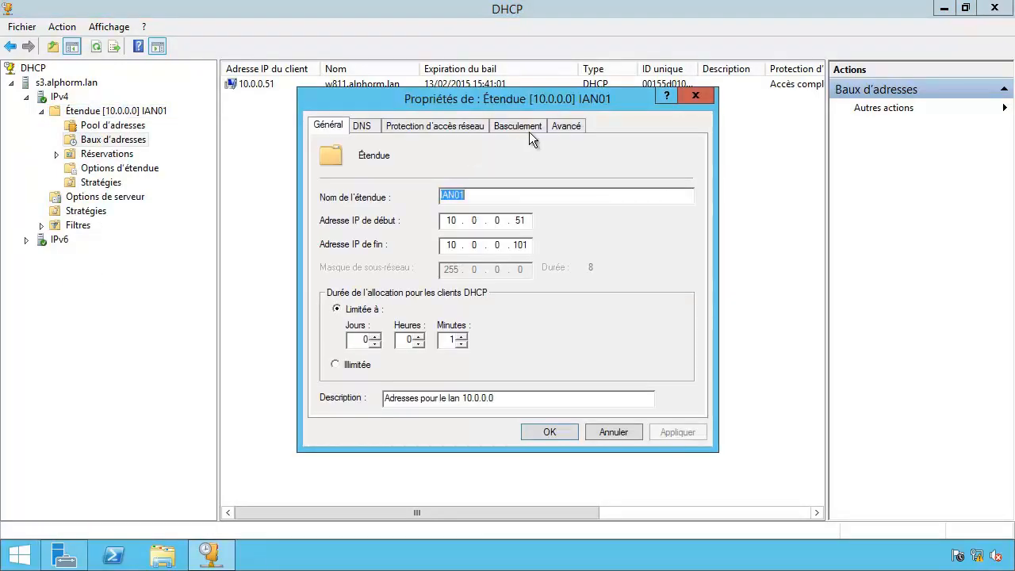
{"action": "left_click", "coordinate": [523, 127]}
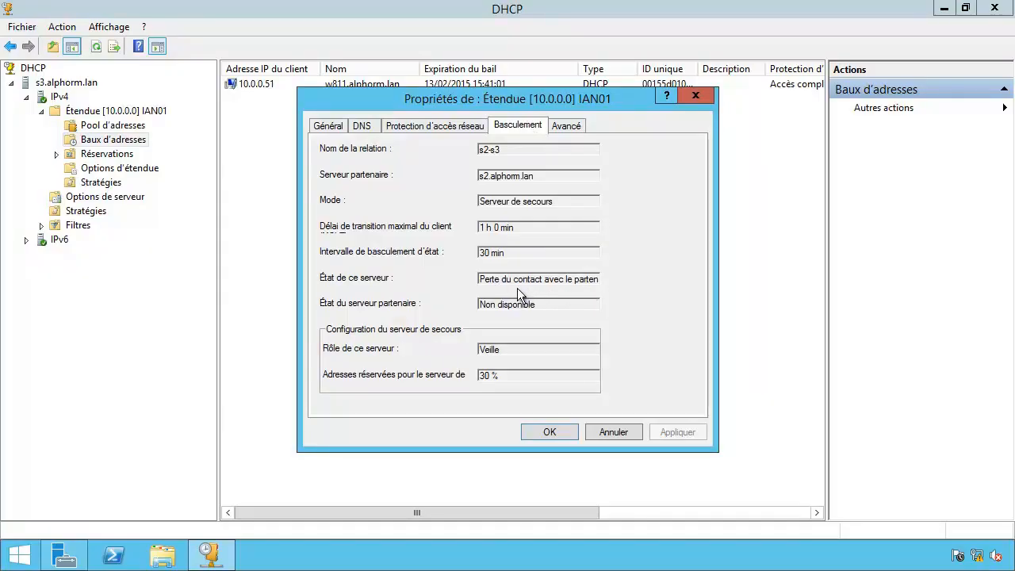
{"action": "key", "text": "Escape"}
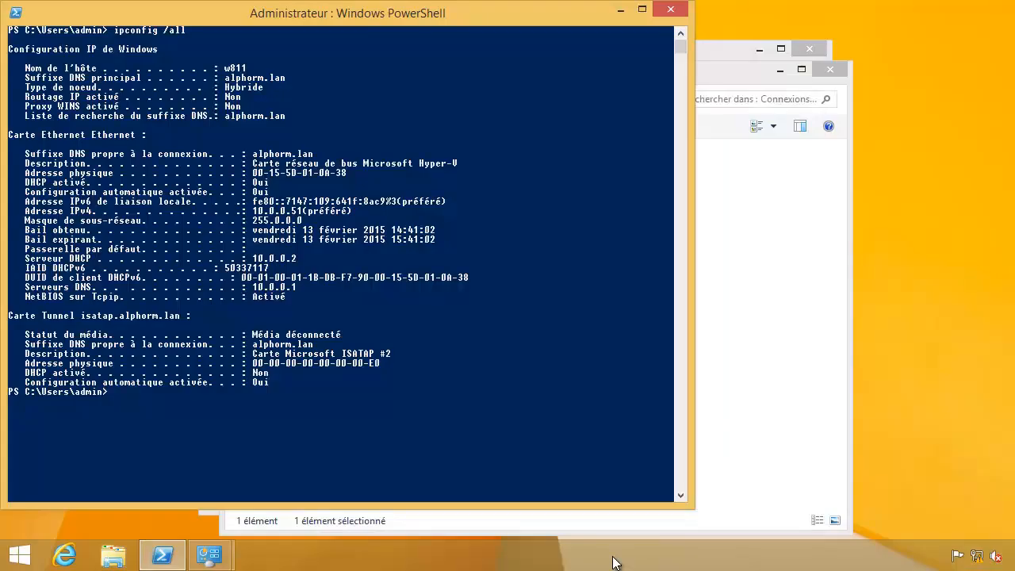
Clear the console and run ipconfig /release, then ipconfig /renew, to get 10.0.0.51 back.
{"action": "type", "text": "s"}
{"action": "key", "text": "Return"}
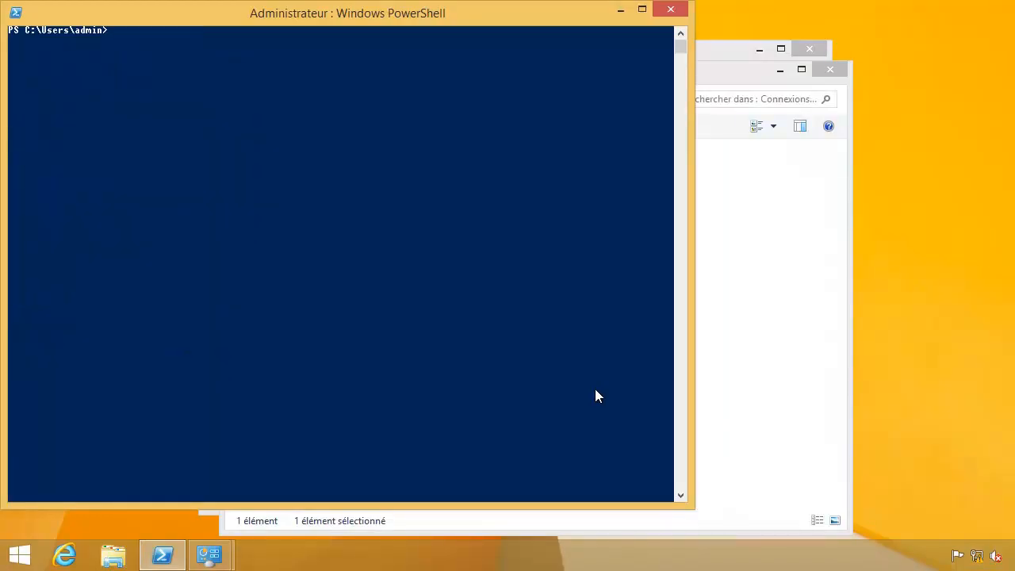
{"action": "key", "text": "Up"}
{"action": "key", "text": "BackSpace"}
{"action": "type", "text": "real"}
{"action": "key", "text": "BackSpace"}
{"action": "key", "text": "BackSpace"}
{"action": "type", "text": "lease"}
{"action": "key", "text": "Return"}
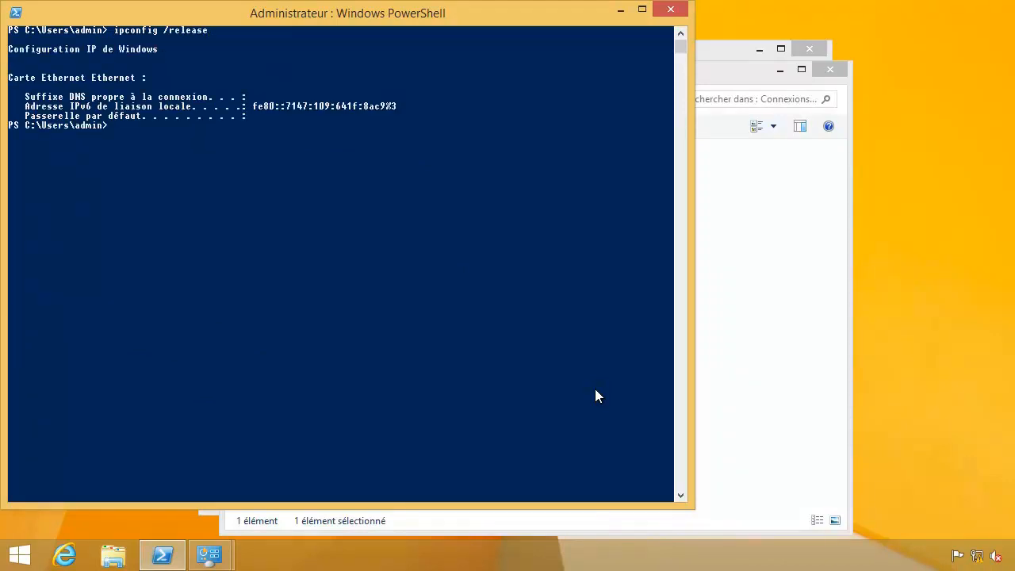
{"action": "key", "text": "Up"}
{"action": "key", "text": "BackSpace"}
{"action": "key", "text": "BackSpace"}
{"action": "key", "text": "BackSpace"}
{"action": "key", "text": "BackSpace"}
{"action": "key", "text": "BackSpace"}
{"action": "type", "text": "new"}
{"action": "key", "text": "Return"}
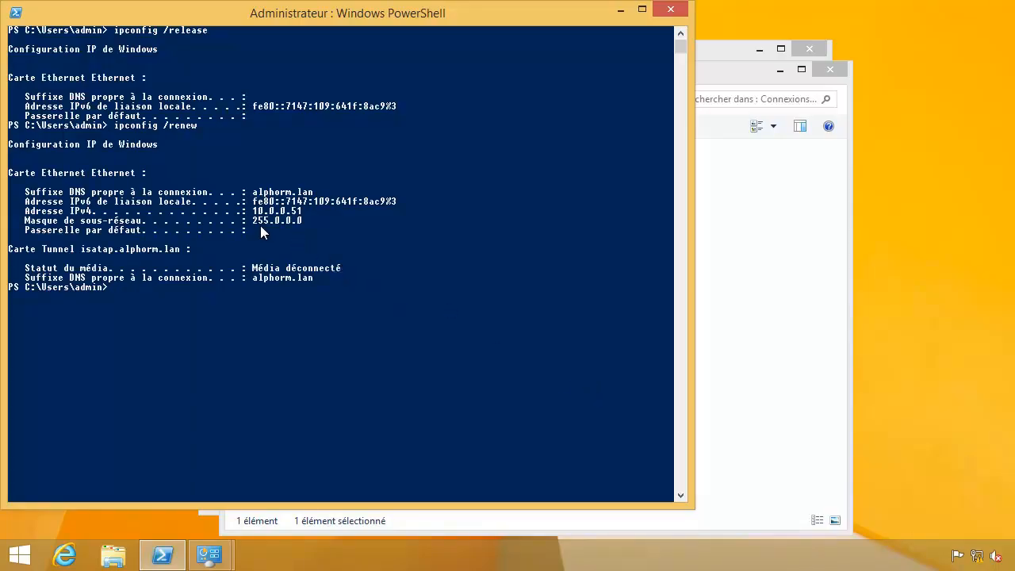
Clear the console and run ipconfig /all to show the full IP configuration.
{"action": "type", "text": "cls"}
{"action": "key", "text": "Return"}
{"action": "key", "text": "Up"}
{"action": "key", "text": "Up"}
{"action": "key", "text": "BackSpace"}
{"action": "key", "text": "BackSpace"}
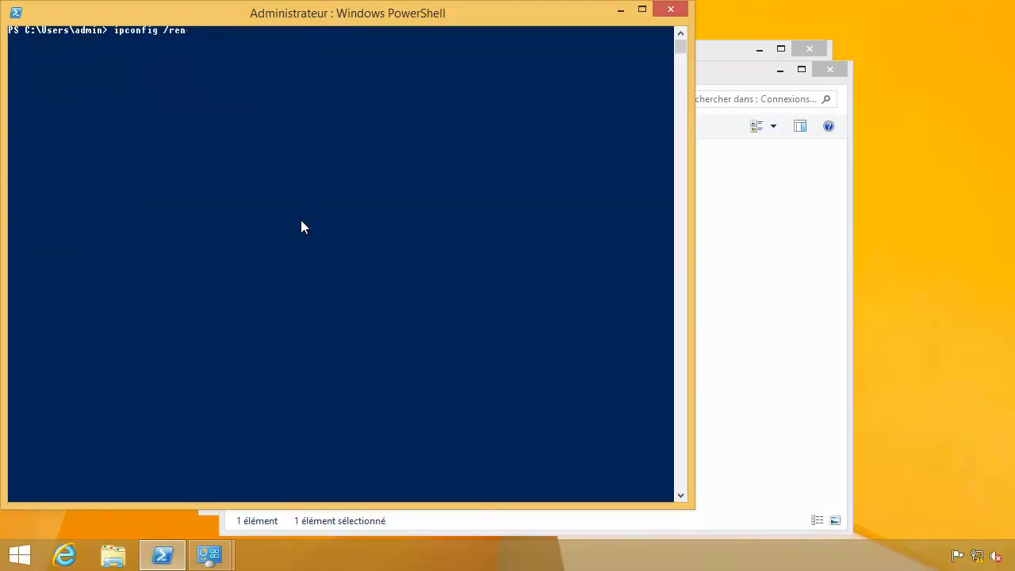
{"action": "type", "text": "all"}
{"action": "key", "text": "Return"}
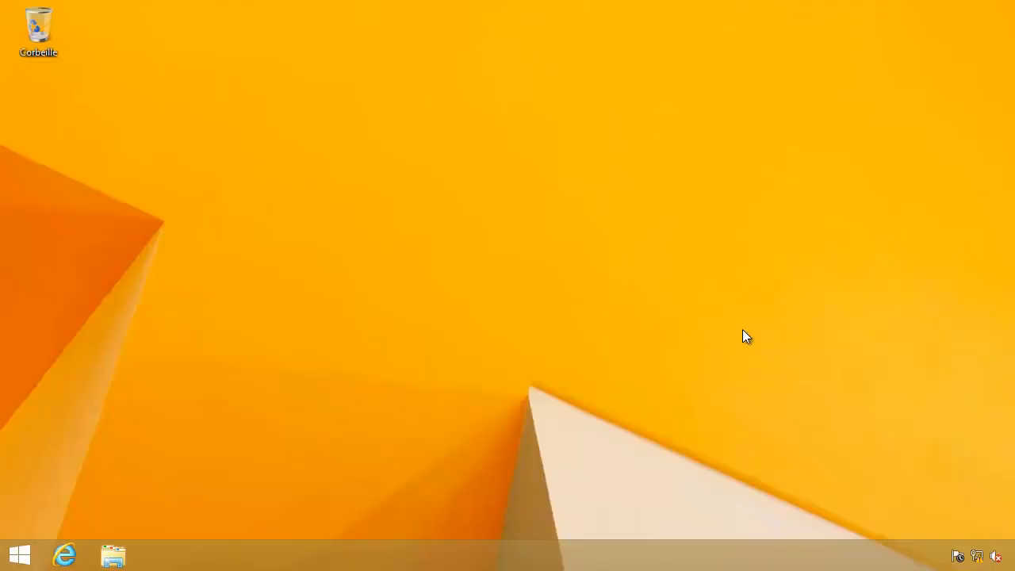
Open an admin PowerShell and run hostname and ipconfig, showing w812 with IPv4 10.0.0.12.
{"action": "right_click", "coordinate": [32, 555]}
{"action": "left_click", "coordinate": [162, 410]}
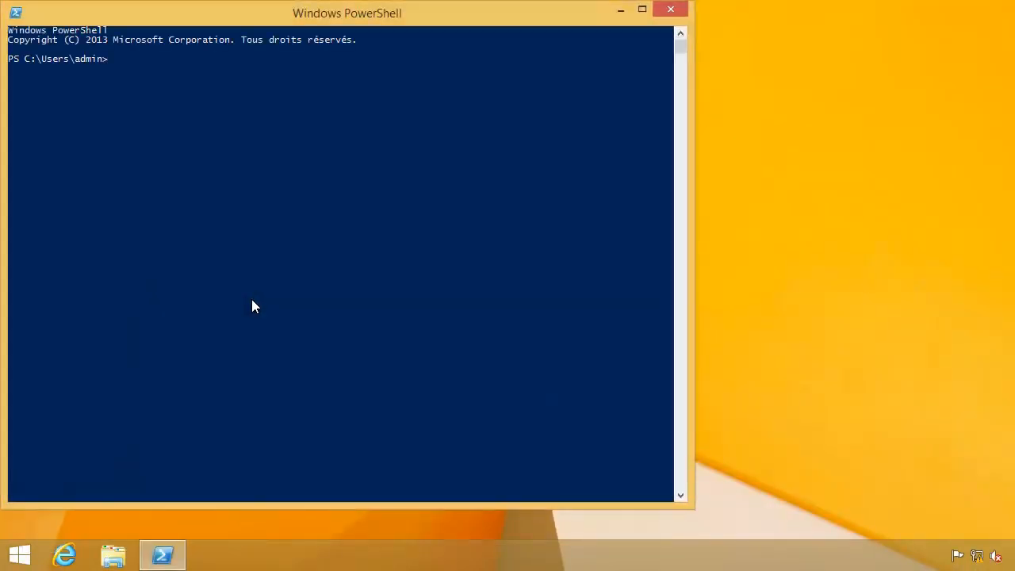
{"action": "type", "text": "hostname"}
{"action": "key", "text": "Return"}
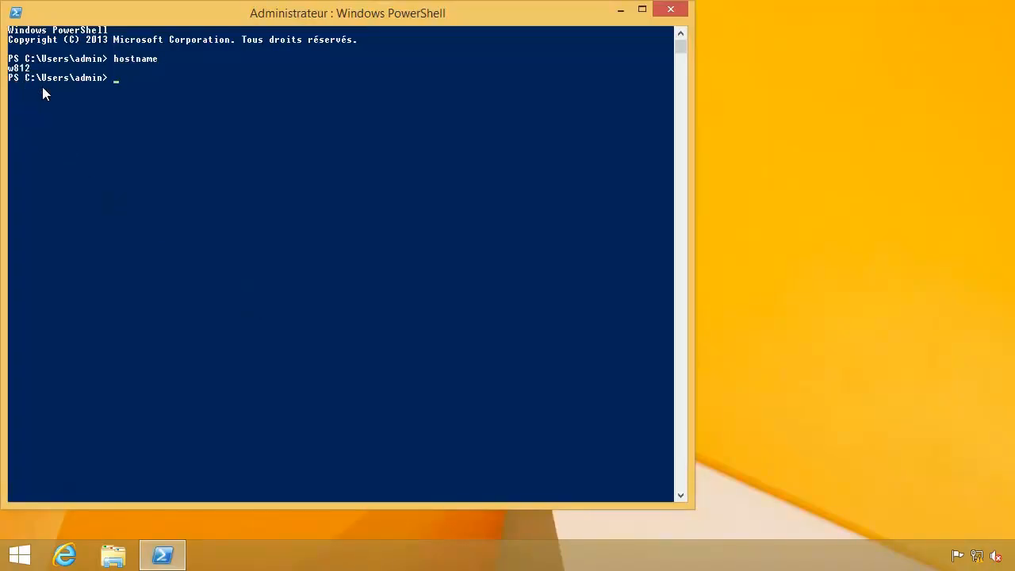
{"action": "type", "text": "ipconfig"}
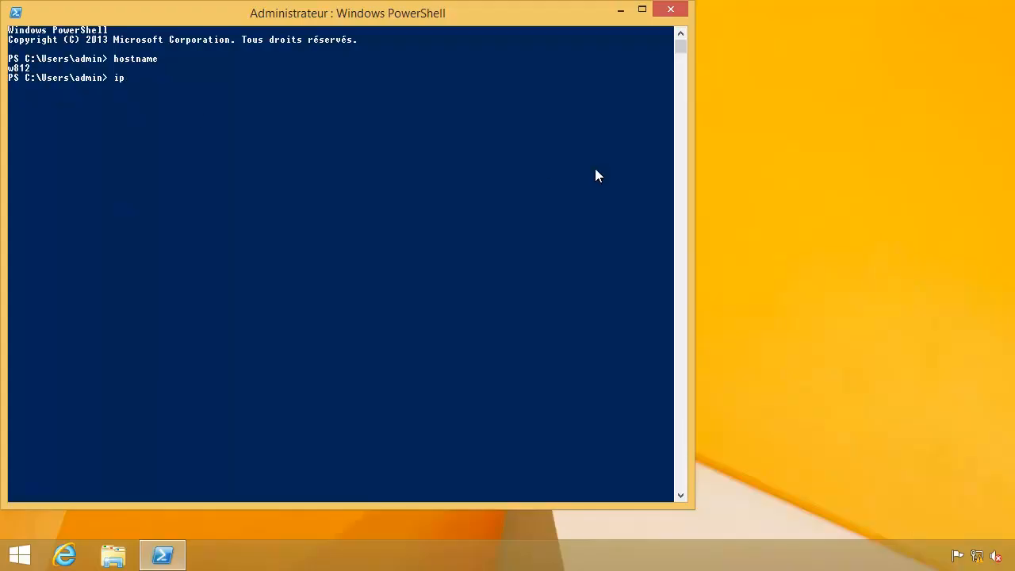
{"action": "key", "text": "Return"}
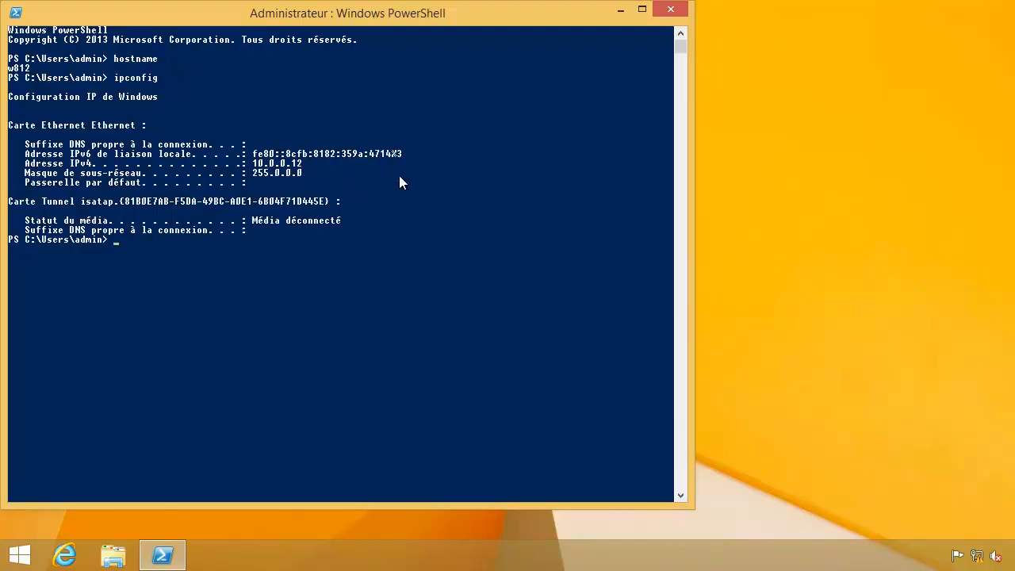
Set w812's Ethernet IPv4 settings to obtain the IP and DNS server addresses automatically.
{"action": "right_click", "coordinate": [977, 555]}
{"action": "left_click", "coordinate": [900, 544]}
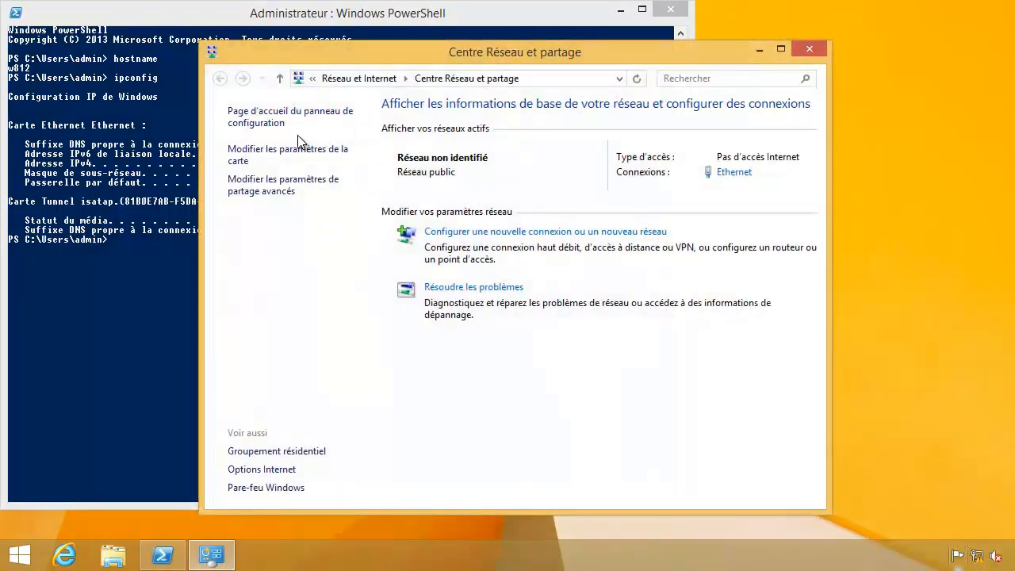
{"action": "left_click", "coordinate": [267, 151]}
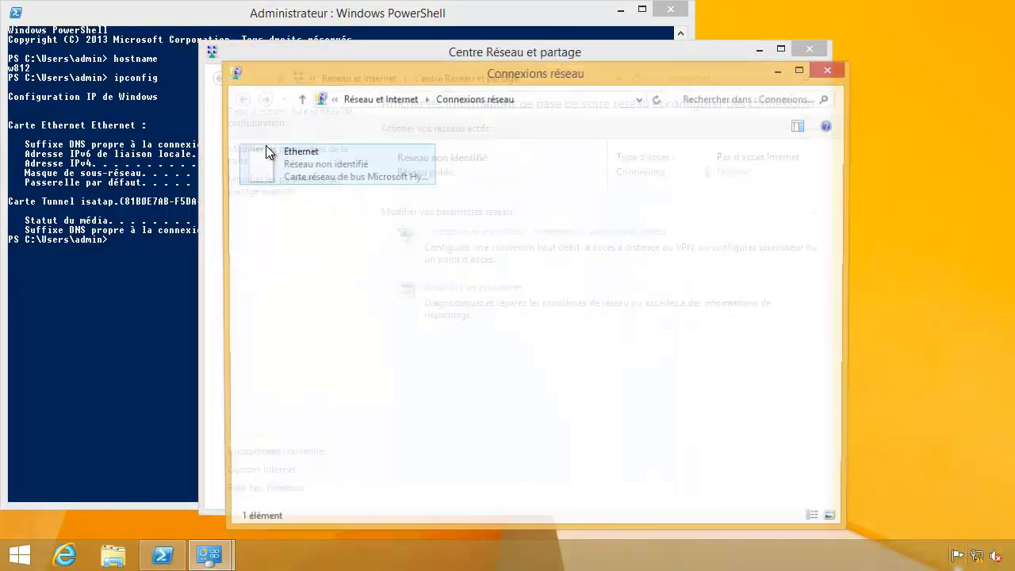
{"action": "right_click", "coordinate": [280, 155]}
{"action": "left_click", "coordinate": [327, 304]}
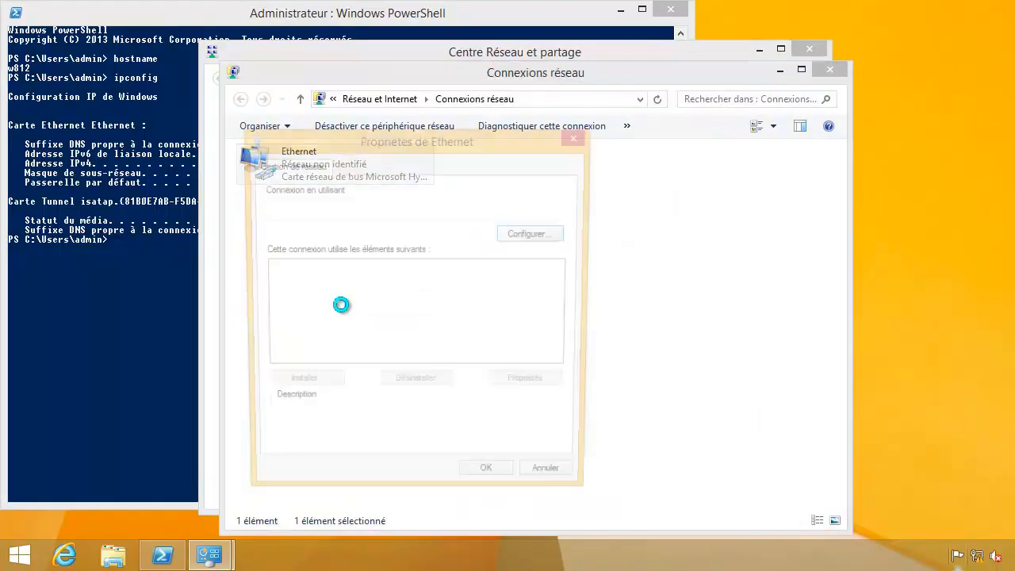
{"action": "scroll", "coordinate": [559, 349], "scroll_direction": "down", "scroll_amount": 1}
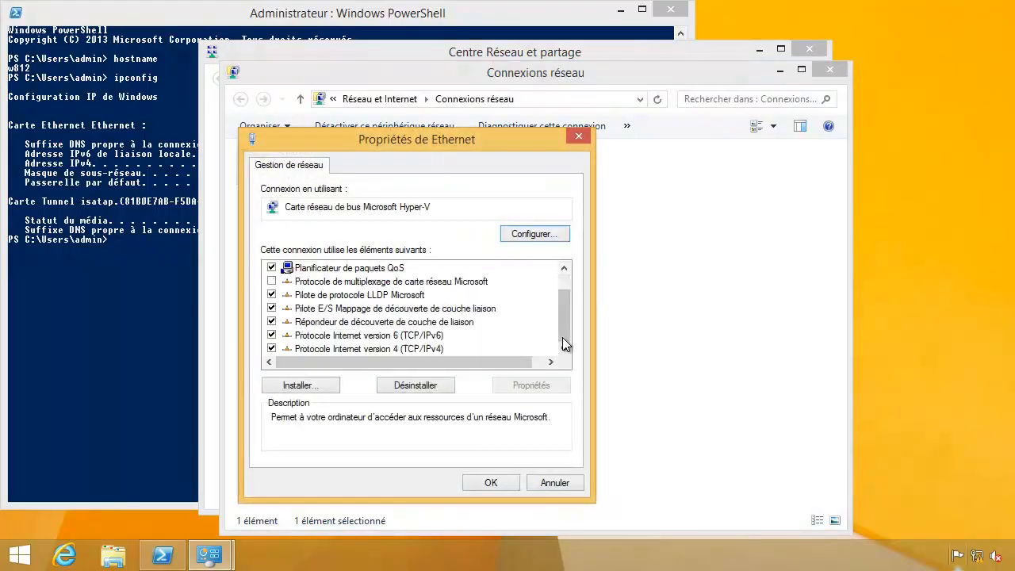
{"action": "double_click", "coordinate": [419, 347]}
{"action": "left_click", "coordinate": [380, 280]}
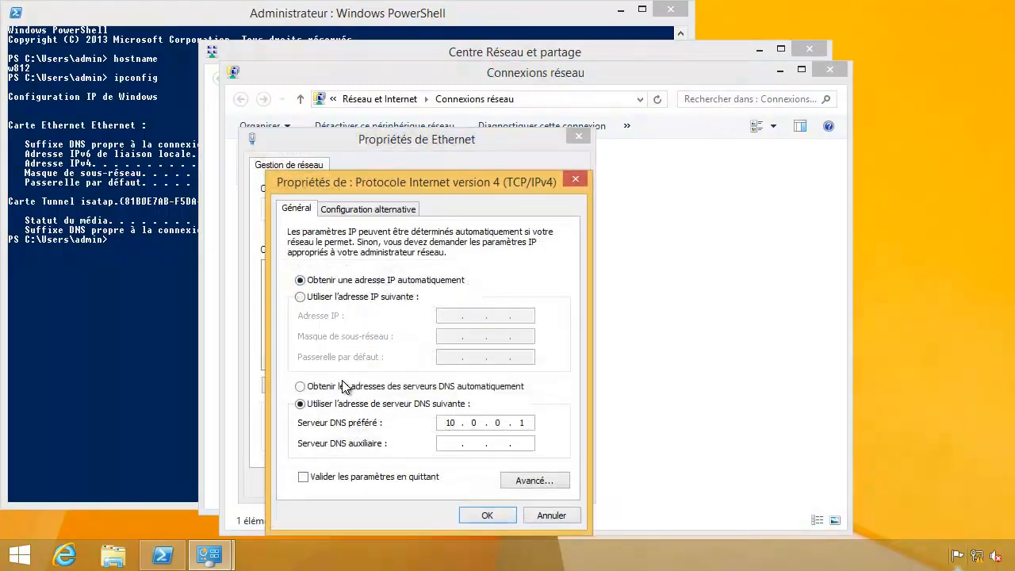
{"action": "left_click", "coordinate": [347, 387]}
{"action": "left_click", "coordinate": [468, 516]}
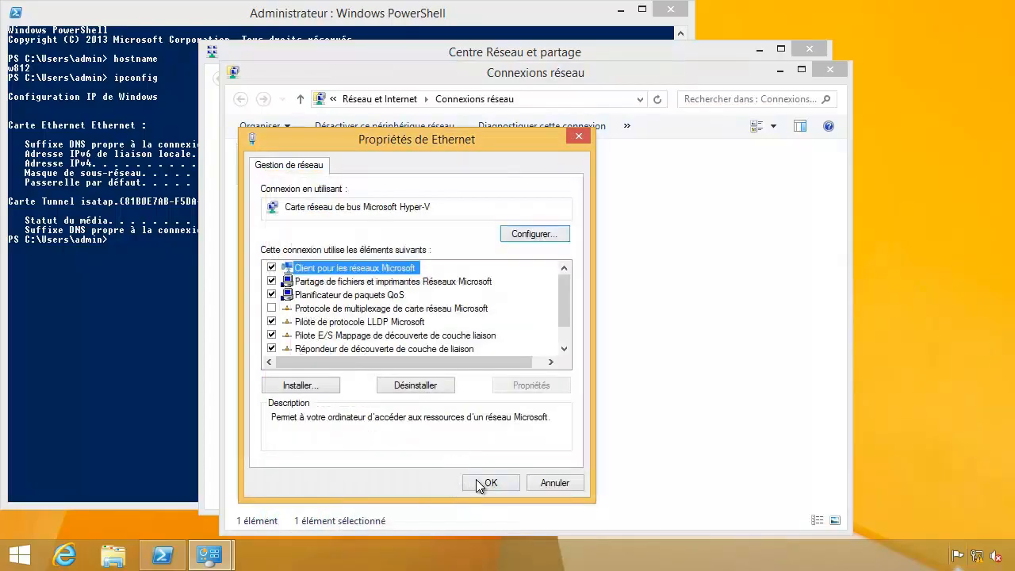
{"action": "left_click", "coordinate": [479, 480]}
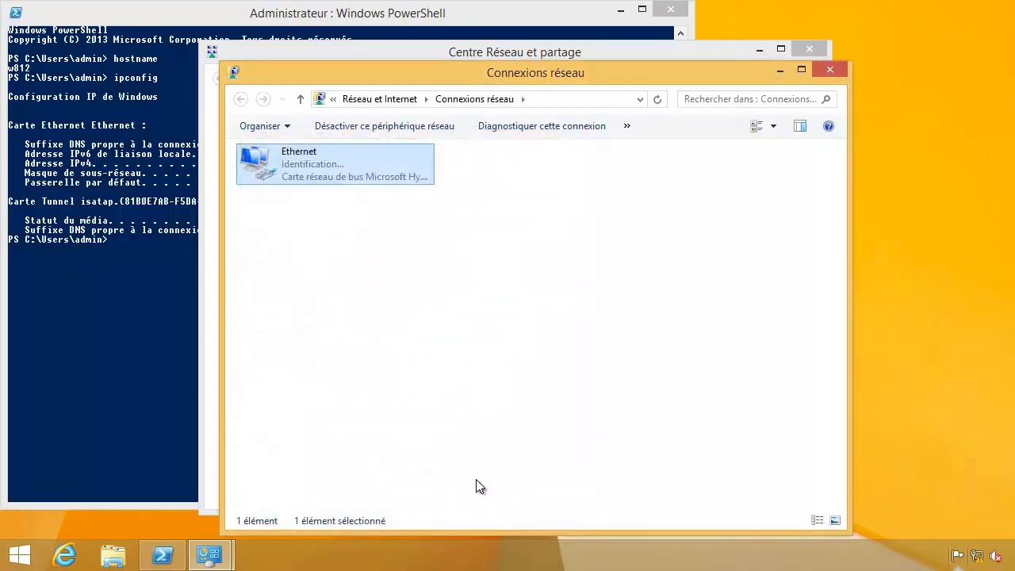
{"action": "left_click", "coordinate": [145, 331]}
Run cls and ipconfig to see the new 10.0.0.87 address, and allow discovery on alphorm.lan.
{"action": "type", "text": "cls"}
{"action": "key", "text": "Return"}
{"action": "type", "text": "ipconfig"}
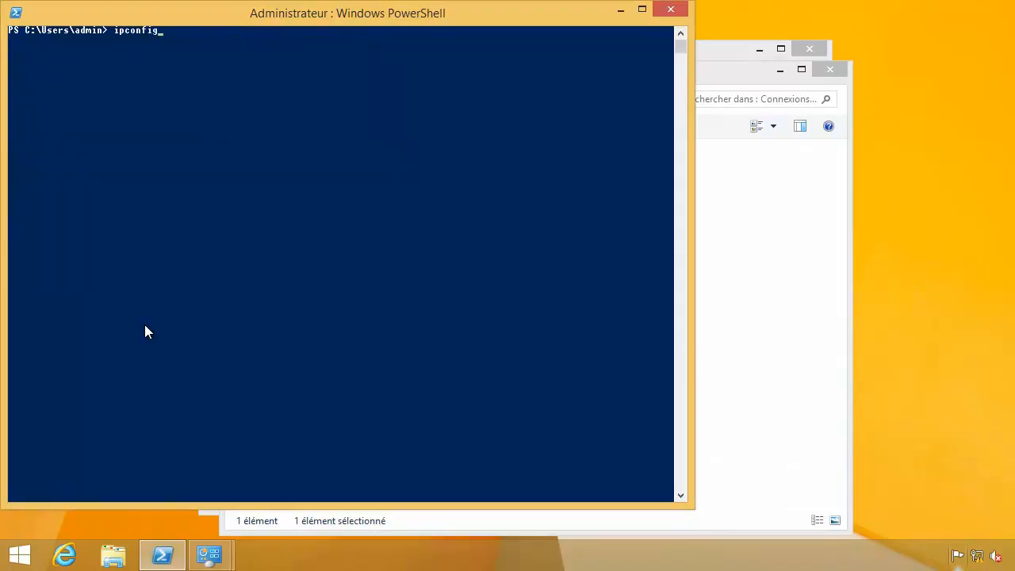
{"action": "key", "text": "Return"}
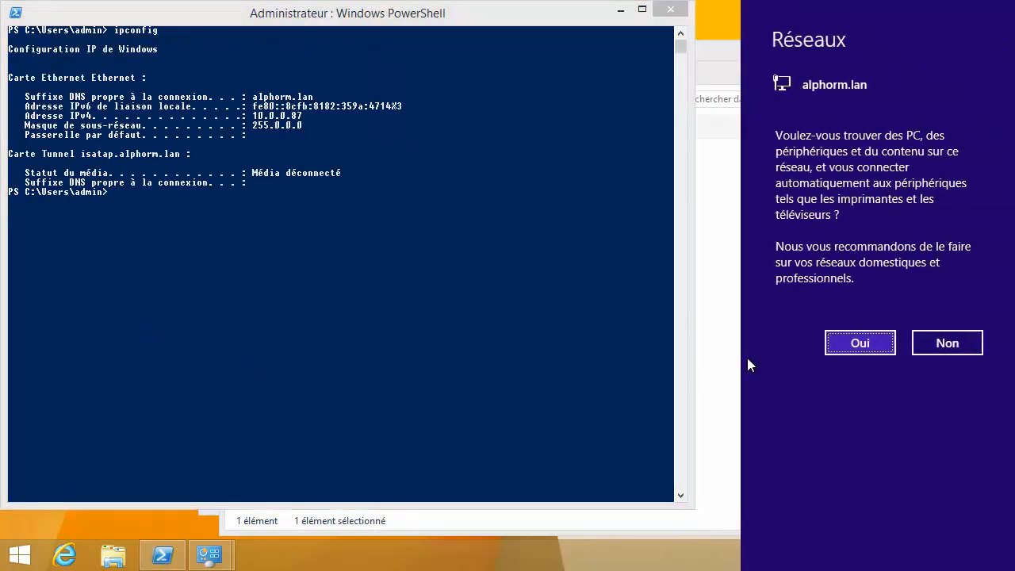
{"action": "left_click", "coordinate": [834, 344]}
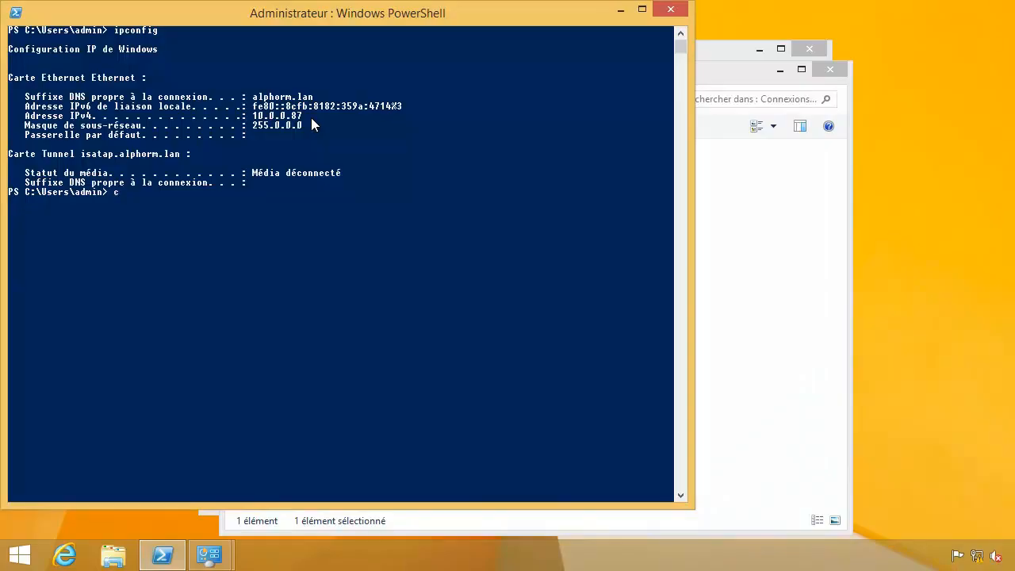
Clear the console and run ipconfig /all, showing the lease from DHCP server 10.0.0.3.
{"action": "type", "text": "ls"}
{"action": "key", "text": "Return"}
{"action": "type", "text": "ipconfig /"}
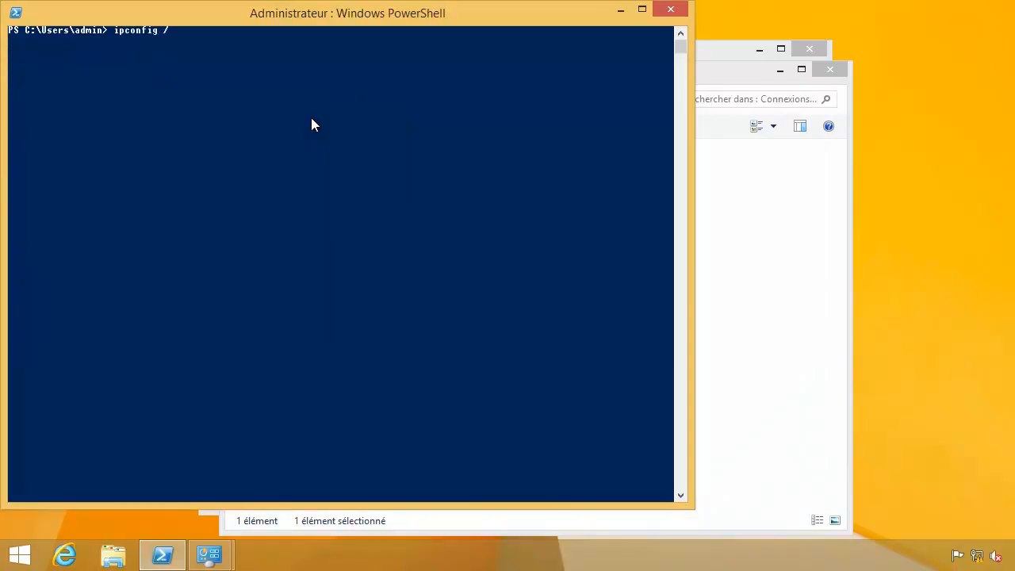
{"action": "type", "text": "all"}
{"action": "key", "text": "Return"}
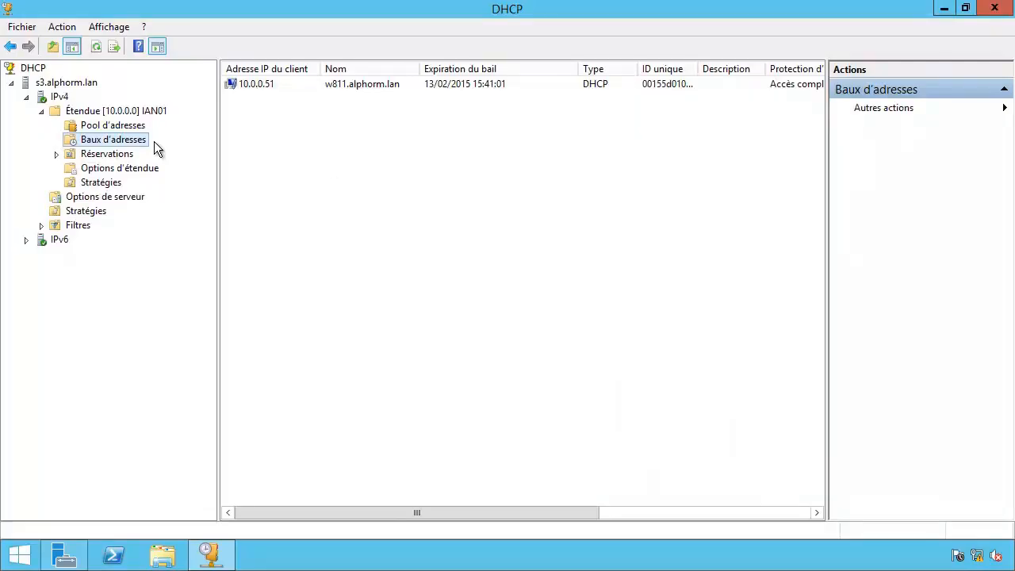
Refresh s3's address leases and inspect the new 10.0.0.87 lease for w812.
{"action": "left_click", "coordinate": [96, 48]}
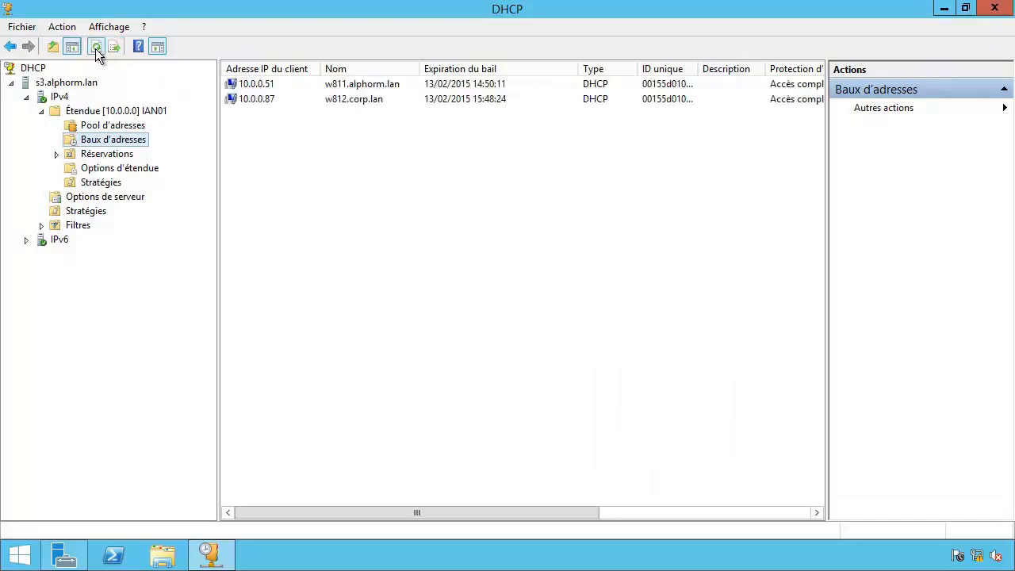
{"action": "left_click", "coordinate": [300, 108]}
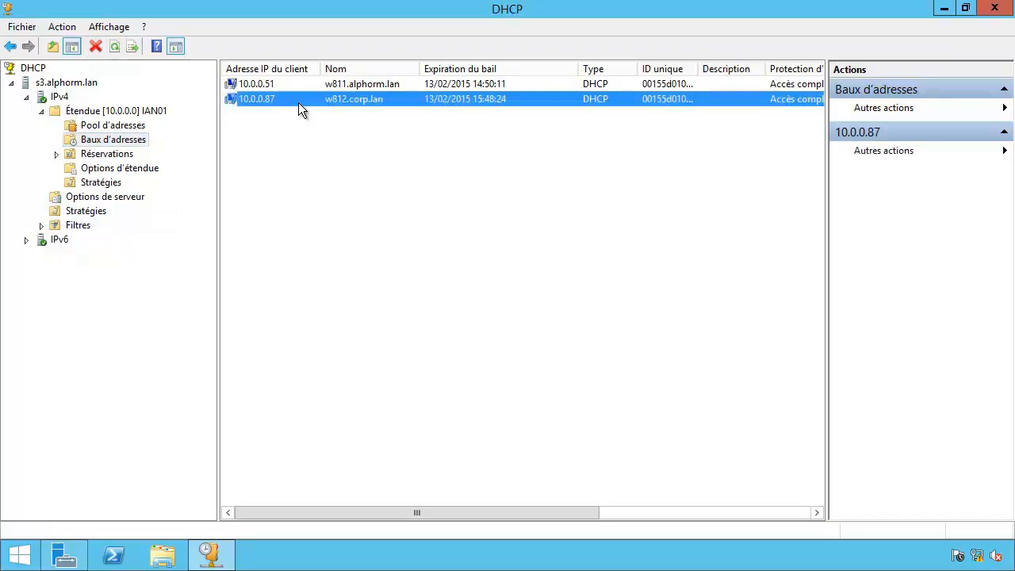
{"action": "left_click", "coordinate": [319, 124]}
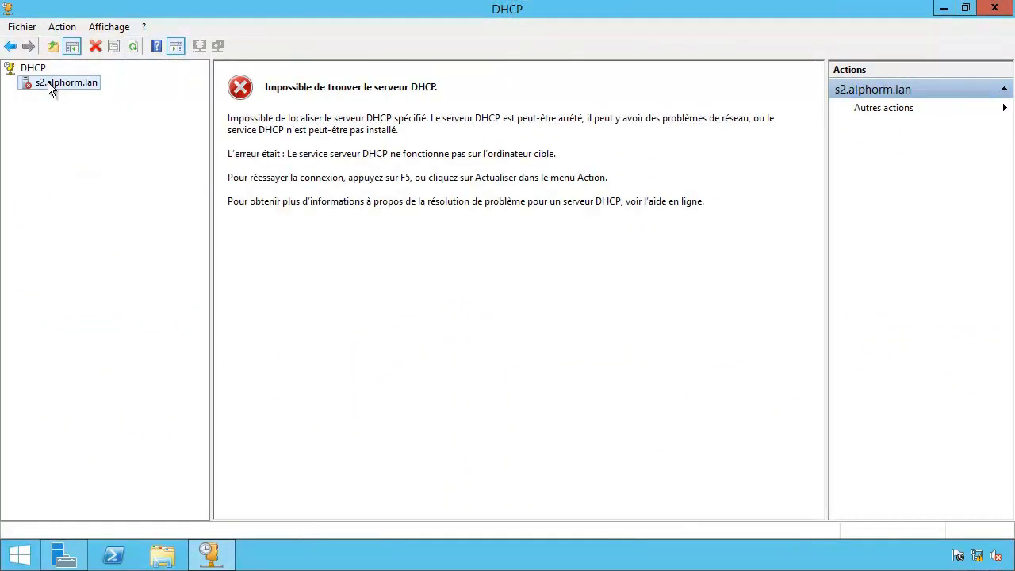
Start the DHCP service on s2.alphorm.lan from Toutes les tâches > Démarrer.
{"action": "right_click", "coordinate": [48, 81]}
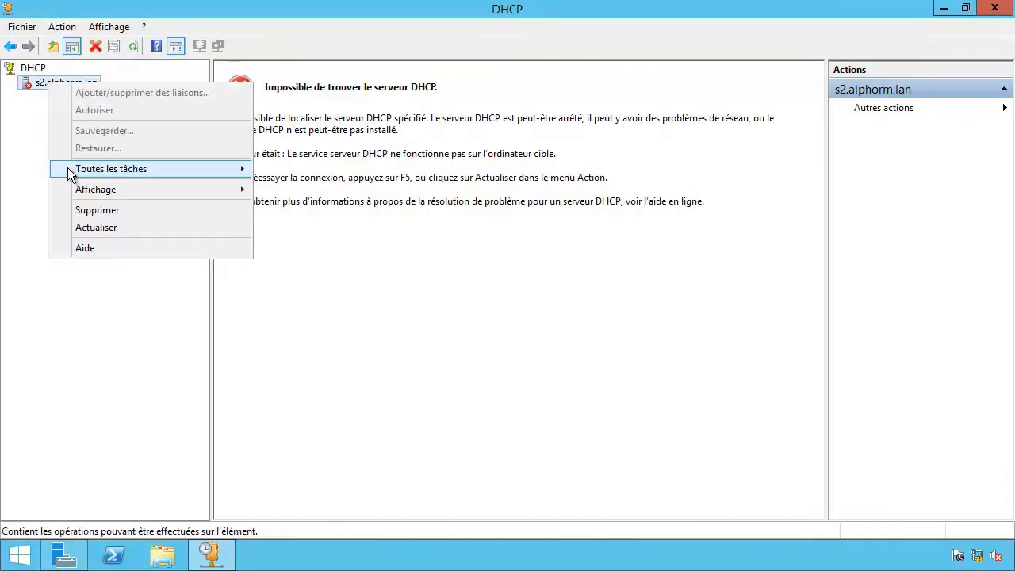
{"action": "mouse_move", "coordinate": [187, 169]}
{"action": "left_click", "coordinate": [267, 169]}
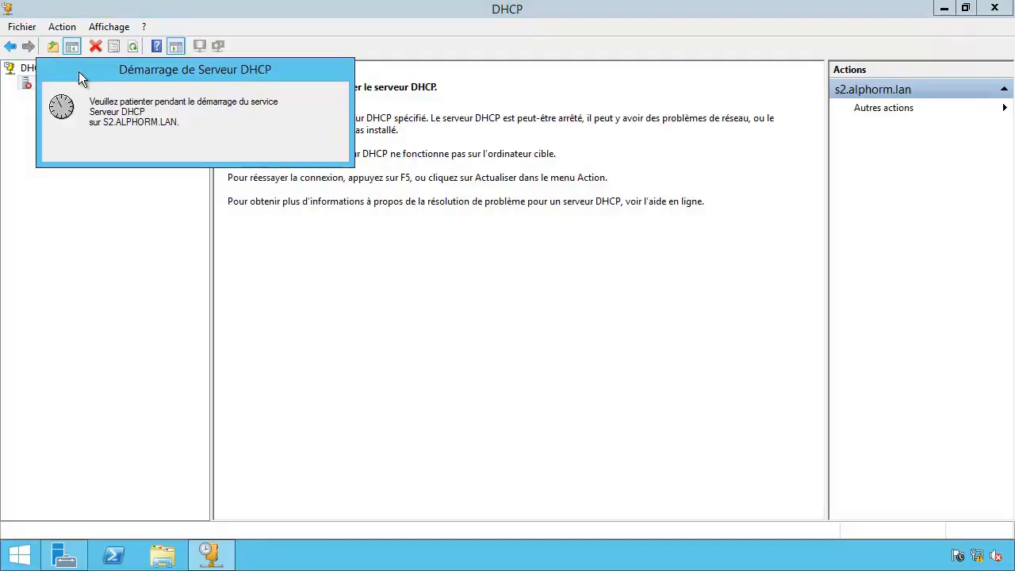
Expand s2's IPv4 > IAN01 scope to check leases 10.0.0.51 and 10.0.0.87 and its scope options.
{"action": "double_click", "coordinate": [69, 82]}
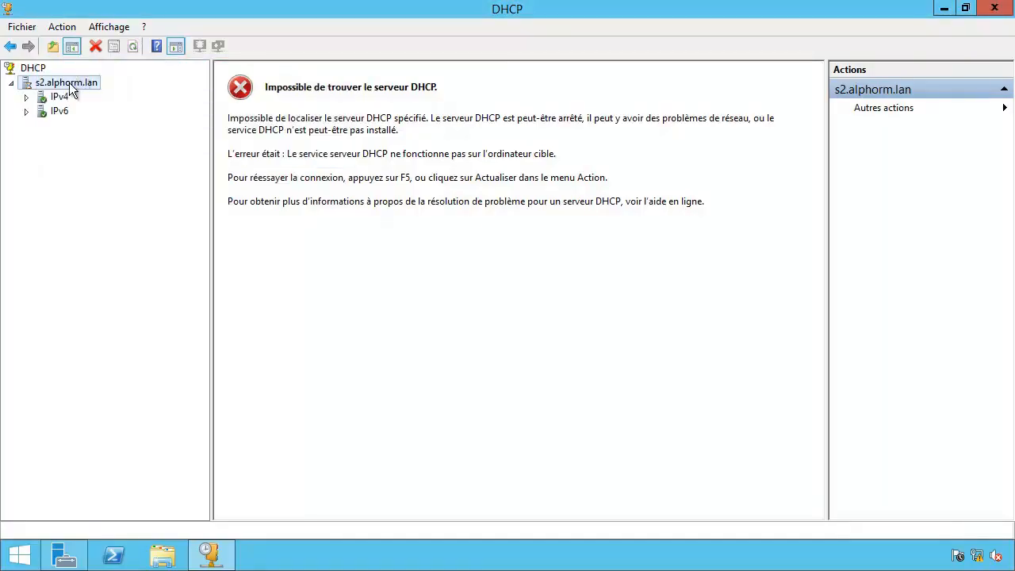
{"action": "left_click", "coordinate": [60, 97]}
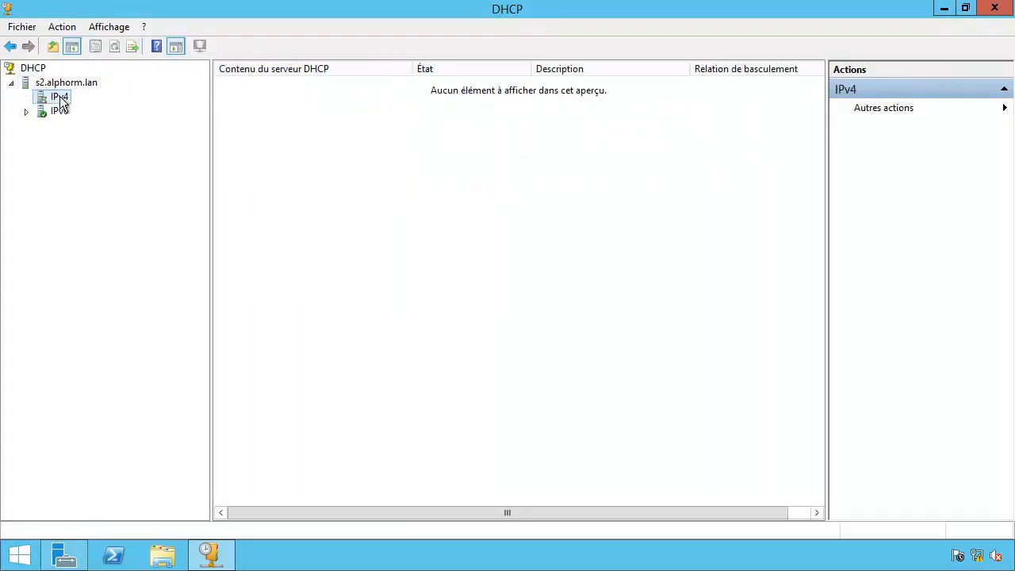
{"action": "double_click", "coordinate": [56, 99]}
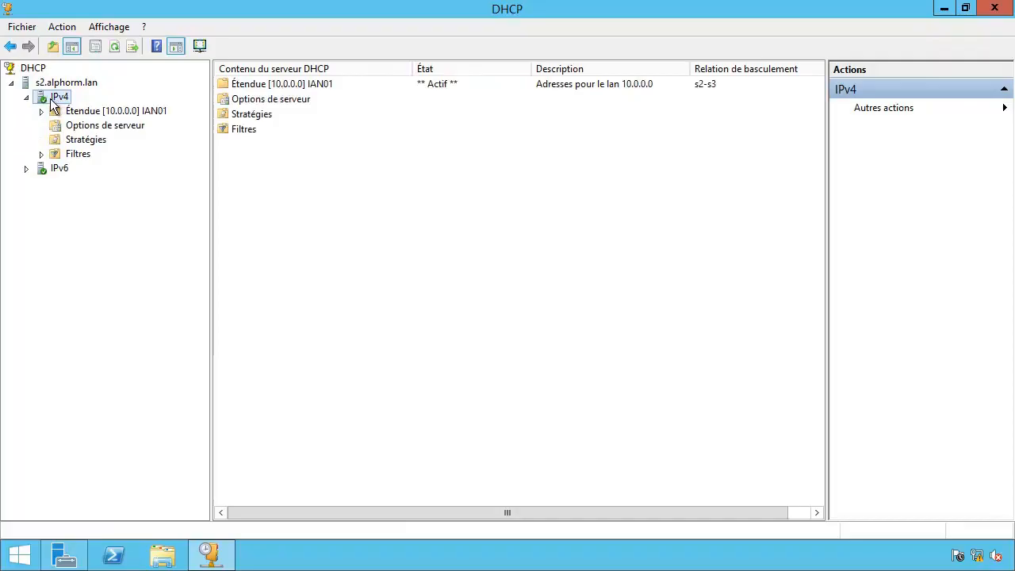
{"action": "double_click", "coordinate": [73, 112]}
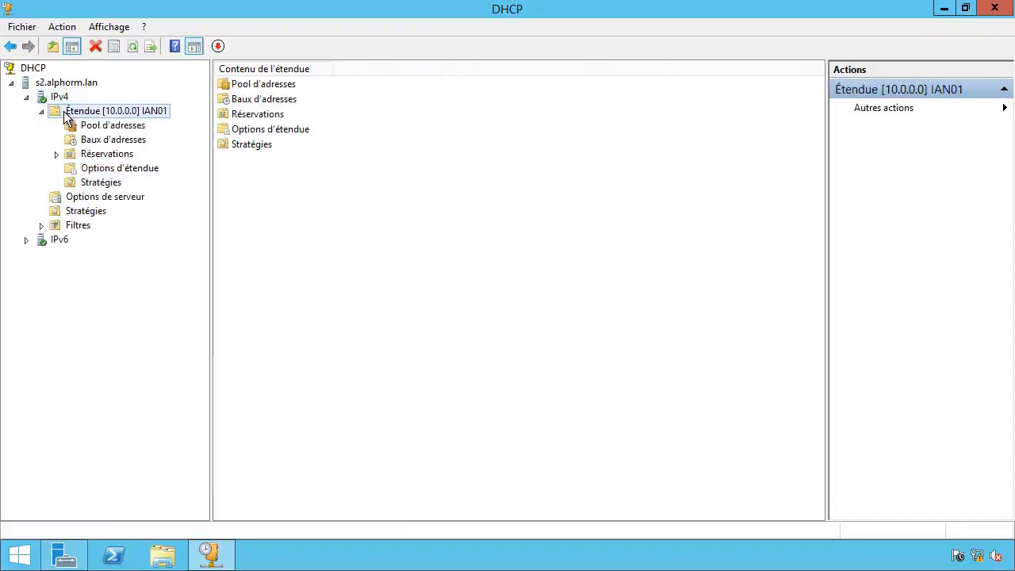
{"action": "left_click", "coordinate": [98, 141]}
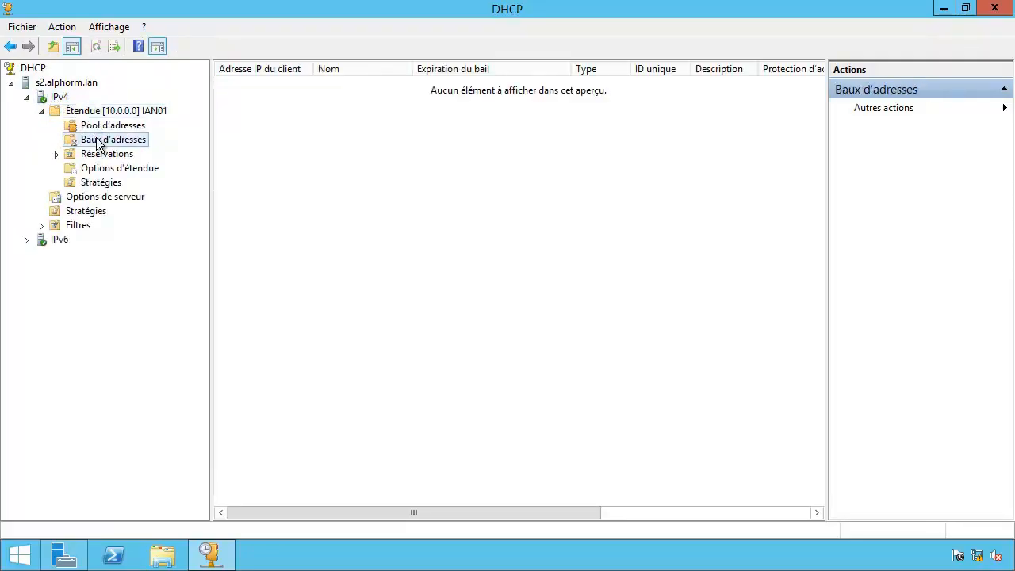
{"action": "left_click", "coordinate": [288, 101]}
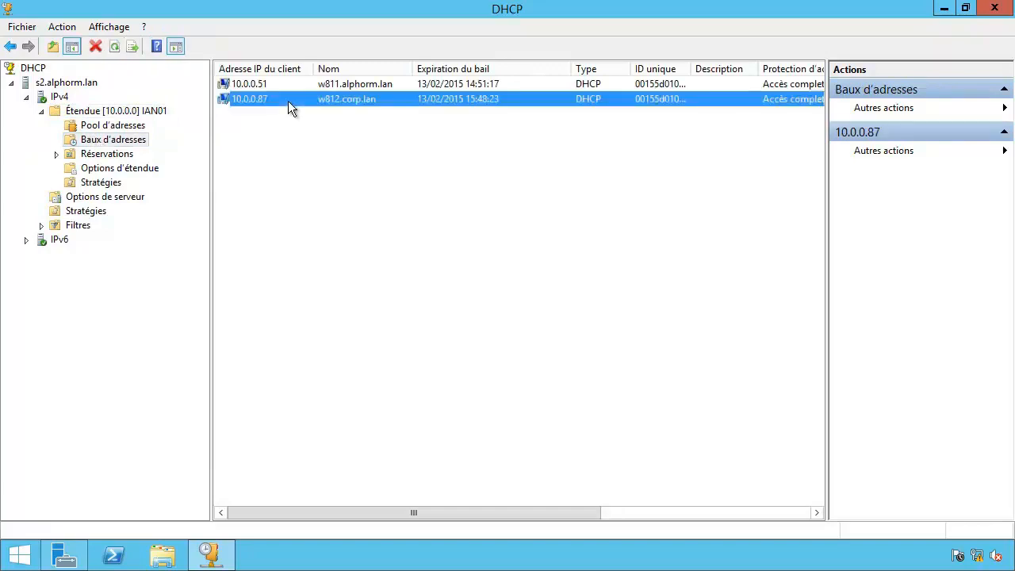
{"action": "left_click", "coordinate": [287, 108]}
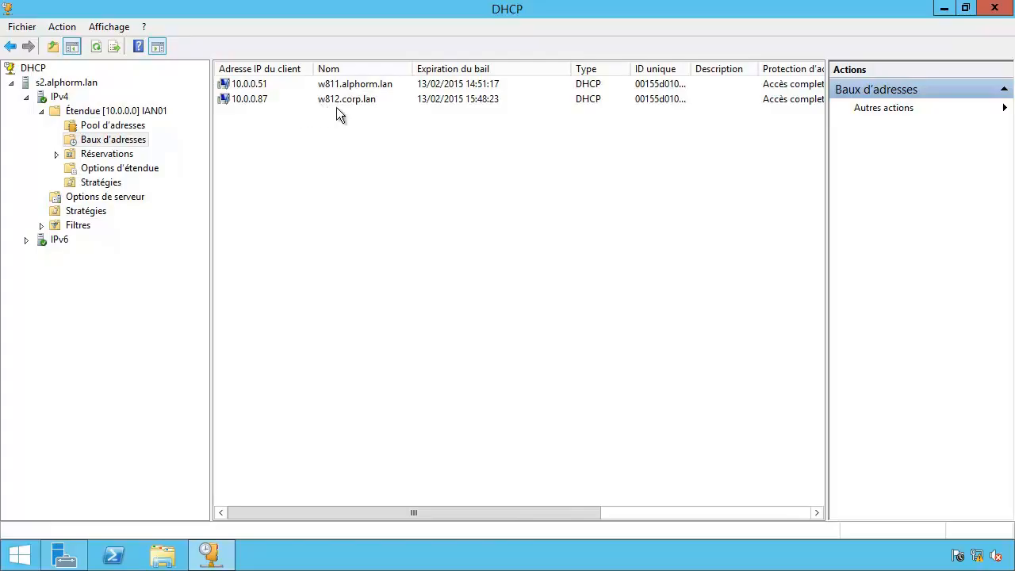
{"action": "left_click", "coordinate": [149, 171]}
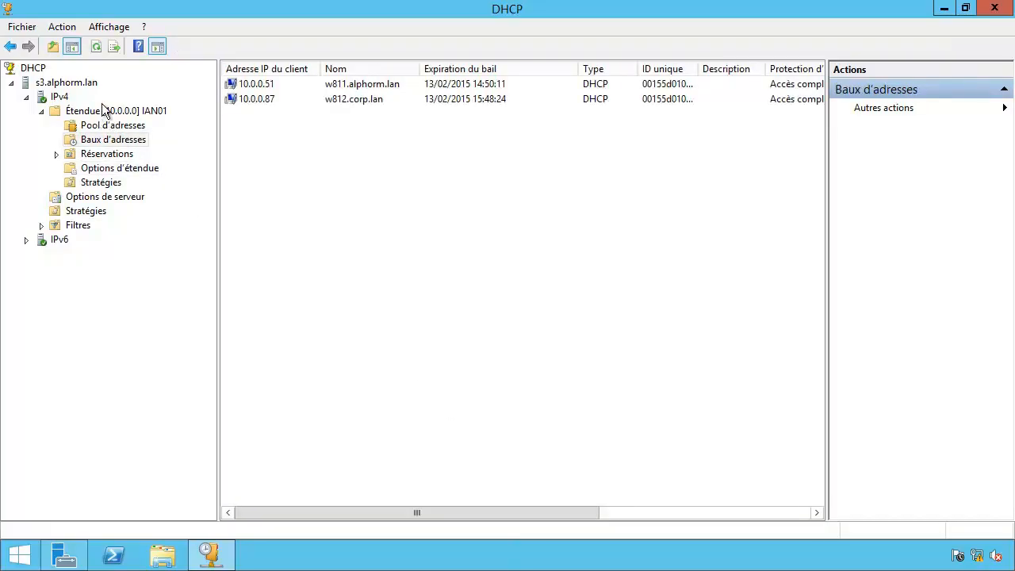
Refresh IPv4 on s3 and review the IAN01 scope's Basculement tab, with the partner in Normale state.
{"action": "left_click", "coordinate": [65, 96]}
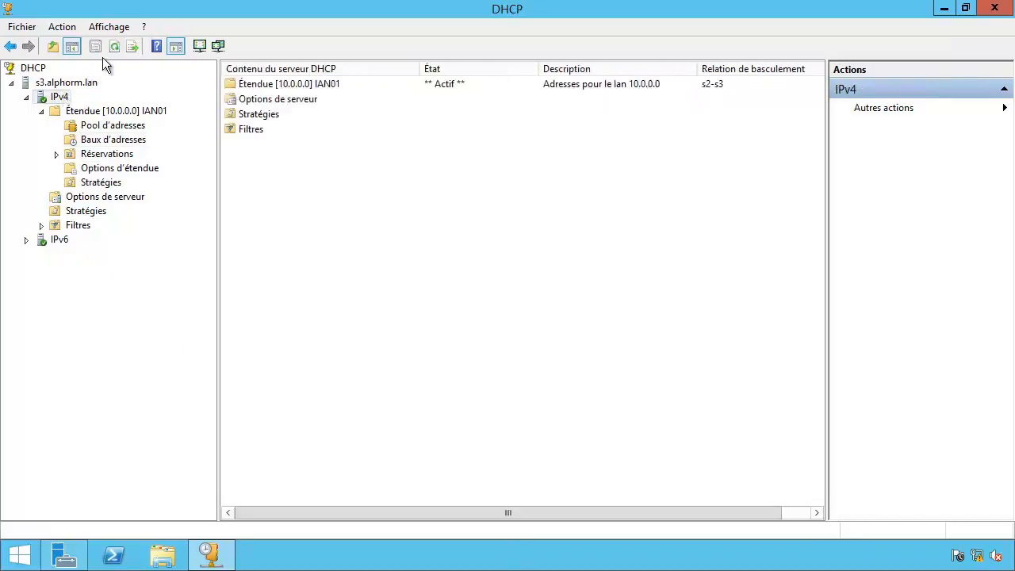
{"action": "left_click", "coordinate": [112, 47]}
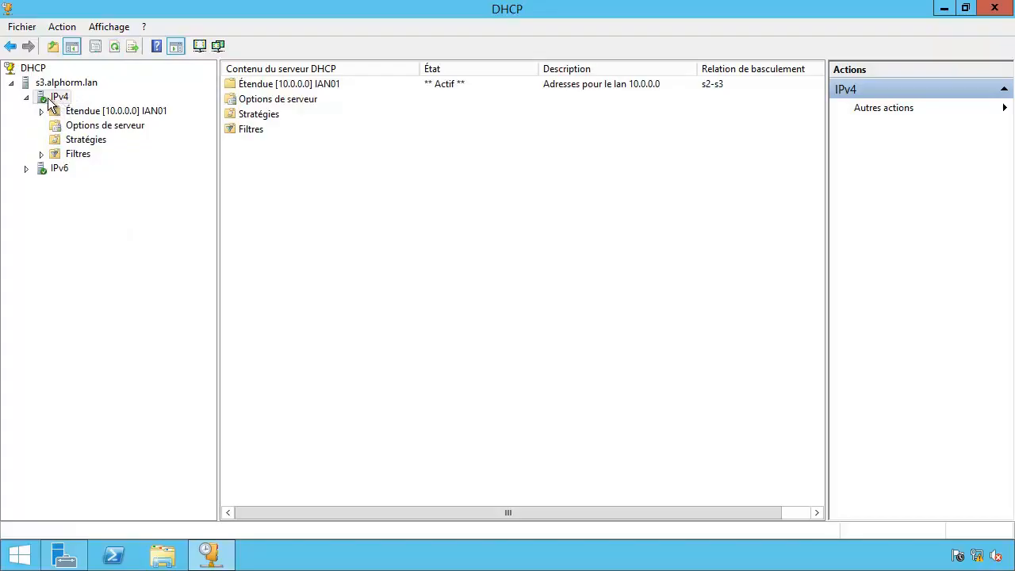
{"action": "left_click", "coordinate": [42, 111]}
{"action": "right_click", "coordinate": [59, 109]}
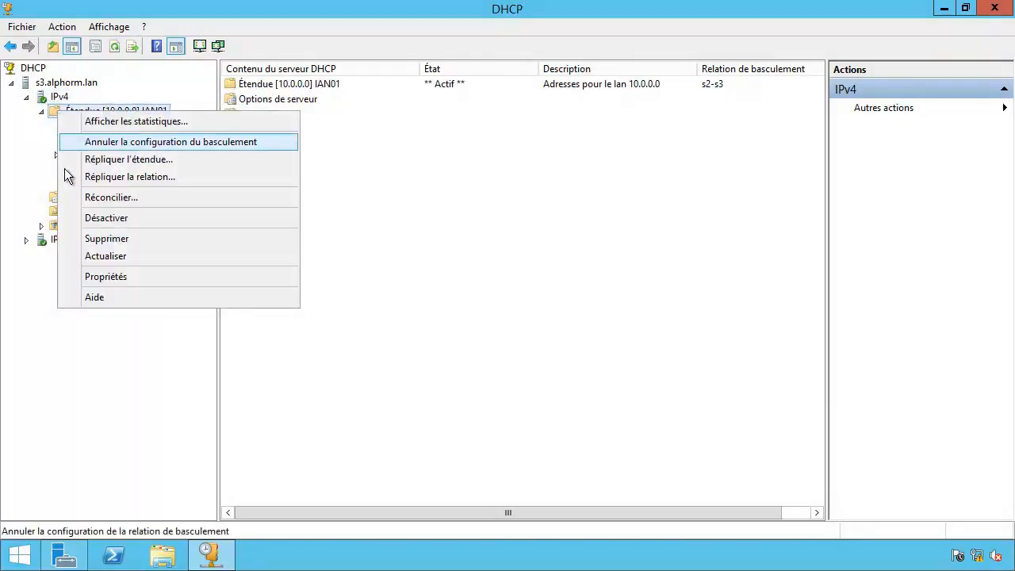
{"action": "left_click", "coordinate": [74, 275]}
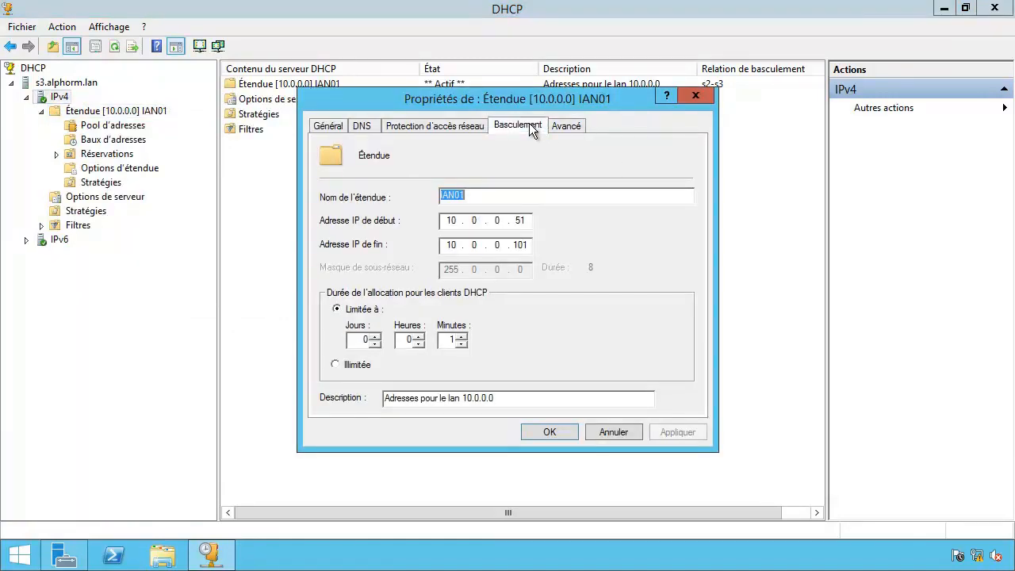
{"action": "left_click", "coordinate": [529, 125]}
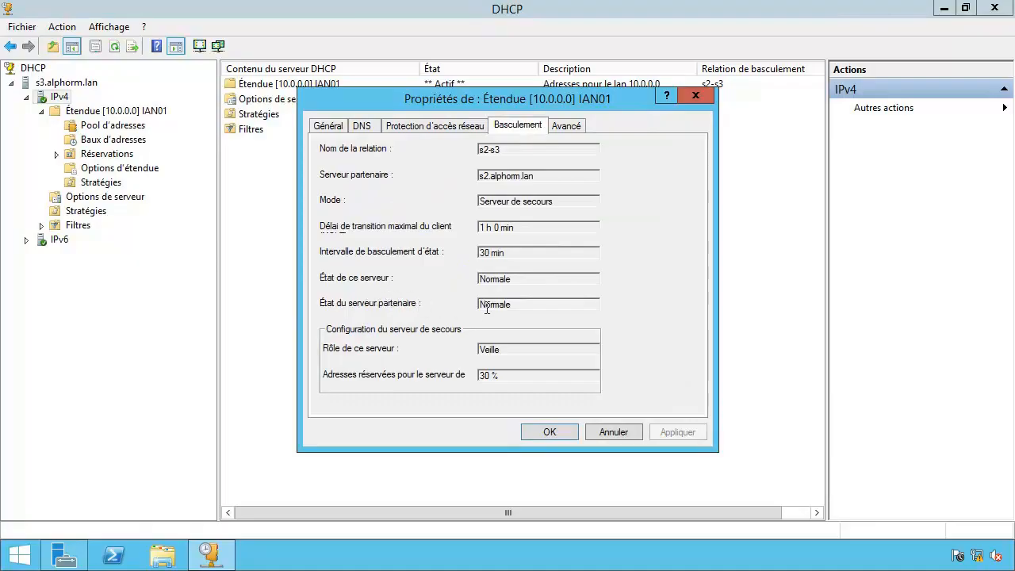
{"action": "mouse_move", "coordinate": [531, 305]}
{"action": "left_mouse_down"}
{"action": "mouse_move", "coordinate": [439, 304]}
{"action": "mouse_move", "coordinate": [539, 304]}
{"action": "left_mouse_up"}
{"action": "left_click", "coordinate": [548, 432]}
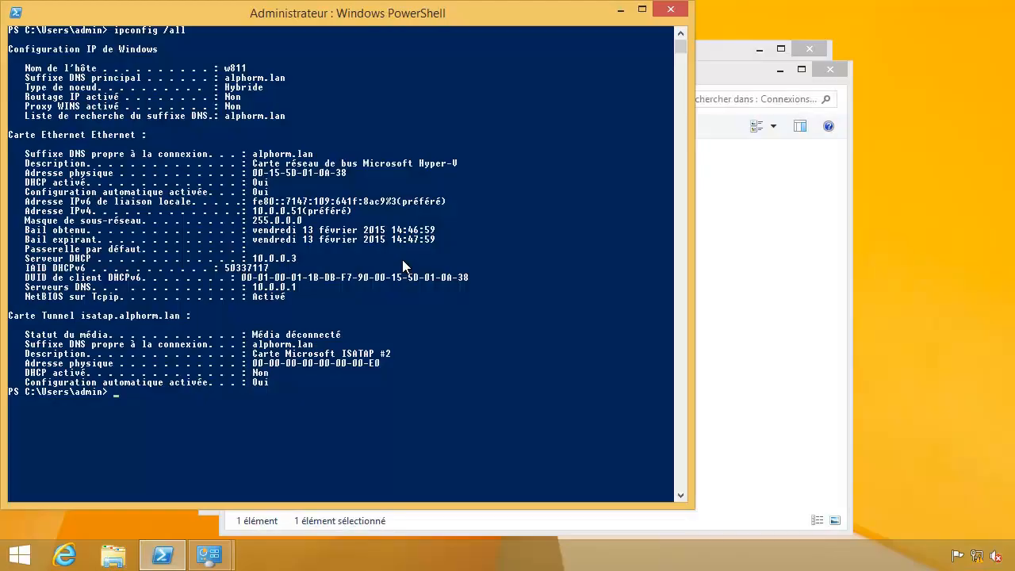
Clear the console and rerun ipconfig /release and ipconfig /renew from history to regain 10.0.0.51.
{"action": "type", "text": "cls"}
{"action": "key", "text": "Return"}
{"action": "type", "text": "cls"}
{"action": "key", "text": "Up"}
{"action": "key", "text": "Up"}
{"action": "key", "text": "Return"}
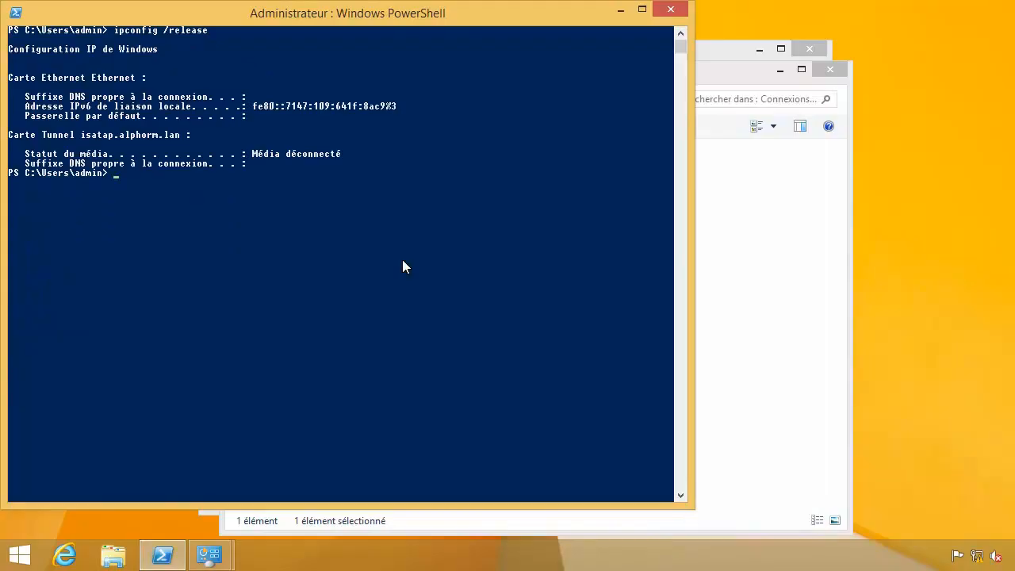
{"action": "key", "text": "Up"}
{"action": "key", "text": "Up"}
{"action": "key", "text": "Return"}
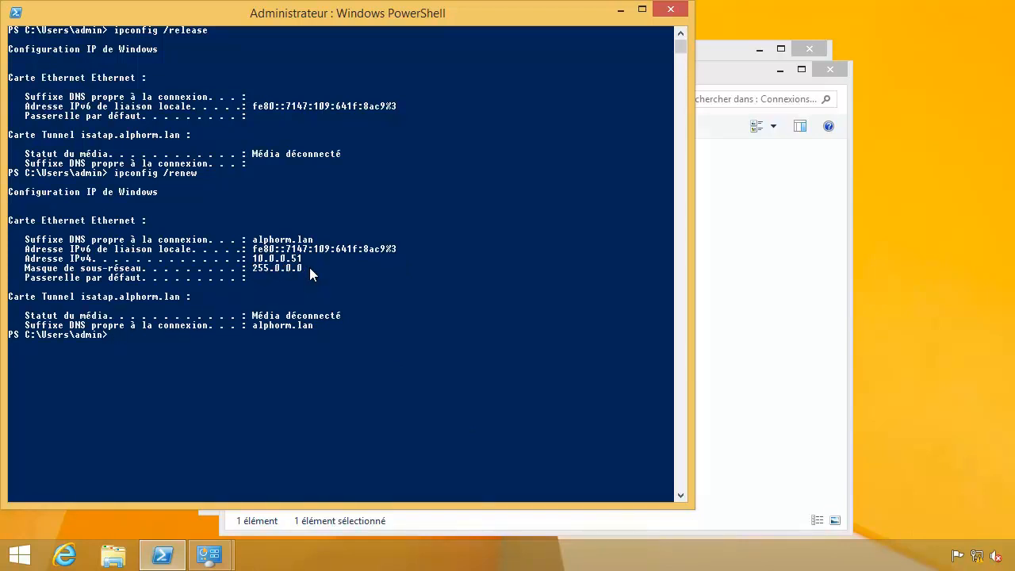
Clear the console and start editing the recalled command into ipconfig /all.
{"action": "type", "text": "cls"}
{"action": "key", "text": "Return"}
{"action": "key", "text": "Up"}
{"action": "key", "text": "Up"}
{"action": "key", "text": "BackSpace"}
{"action": "key", "text": "BackSpace"}
{"action": "key", "text": "BackSpace"}
{"action": "key", "text": "BackSpace"}
{"action": "key", "text": "BackSpace"}
Run ipconfig /all to display the full configuration, then clear the console.
{"action": "type", "text": "all"}
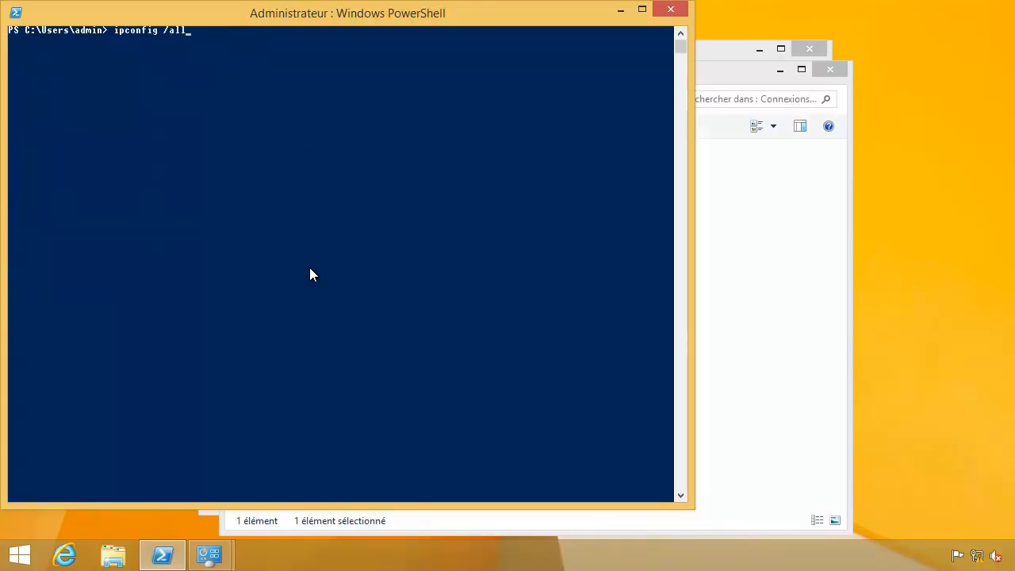
{"action": "key", "text": "Return"}
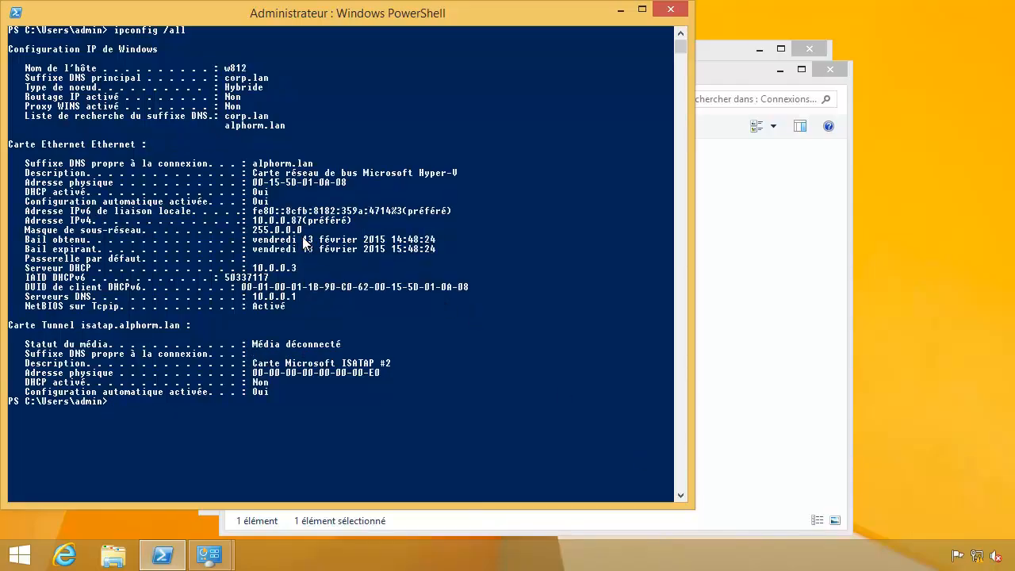
{"action": "type", "text": "ls"}
{"action": "key", "text": "Return"}
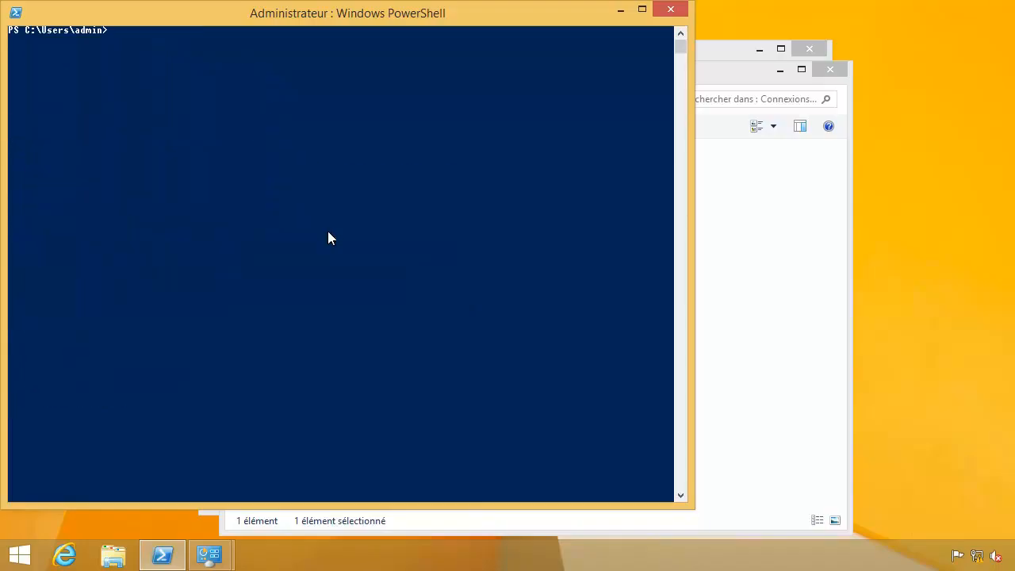
Run ipconfig /release and then ipconfig /renew so the client obtains 10.0.0.52.
{"action": "key", "text": "Up"}
{"action": "key", "text": "Up"}
{"action": "type", "text": "/releas"}
{"action": "key", "text": "BackSpace"}
{"action": "type", "text": "ase"}
{"action": "key", "text": "Return"}
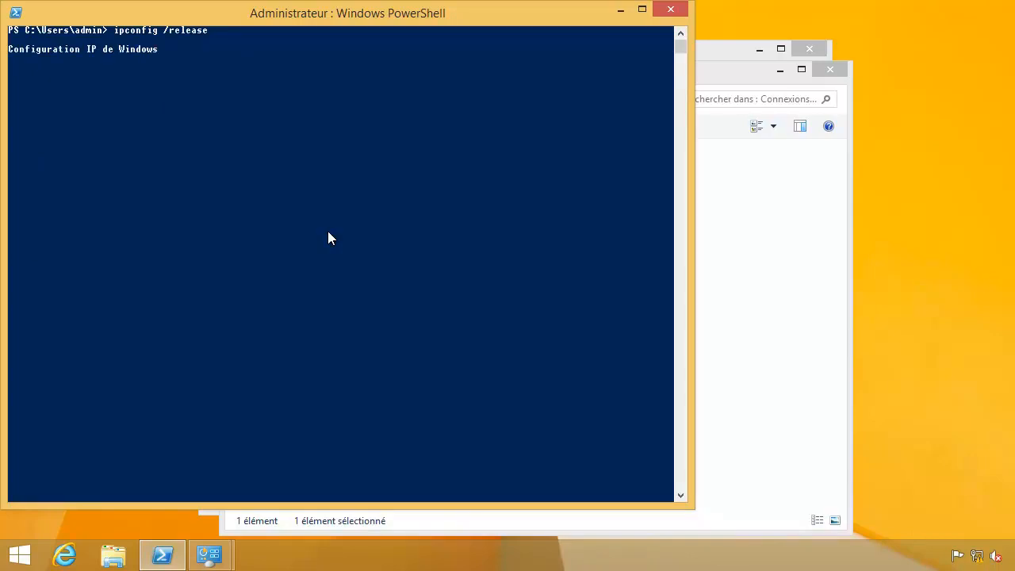
{"action": "key", "text": "Up"}
{"action": "key", "text": "BackSpace"}
{"action": "key", "text": "BackSpace"}
{"action": "key", "text": "BackSpace"}
{"action": "key", "text": "BackSpace"}
{"action": "key", "text": "BackSpace"}
{"action": "type", "text": "new"}
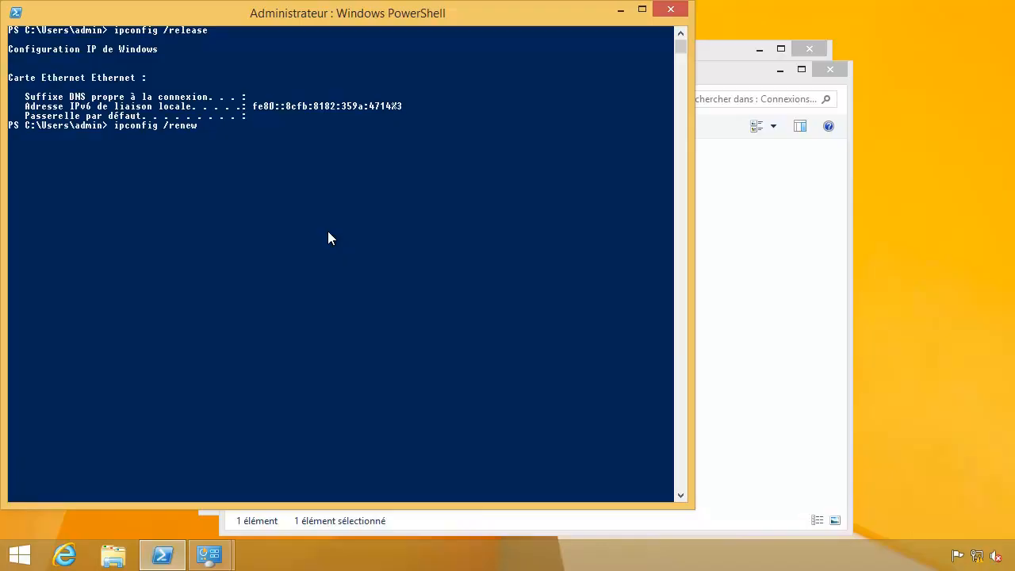
{"action": "key", "text": "Return"}
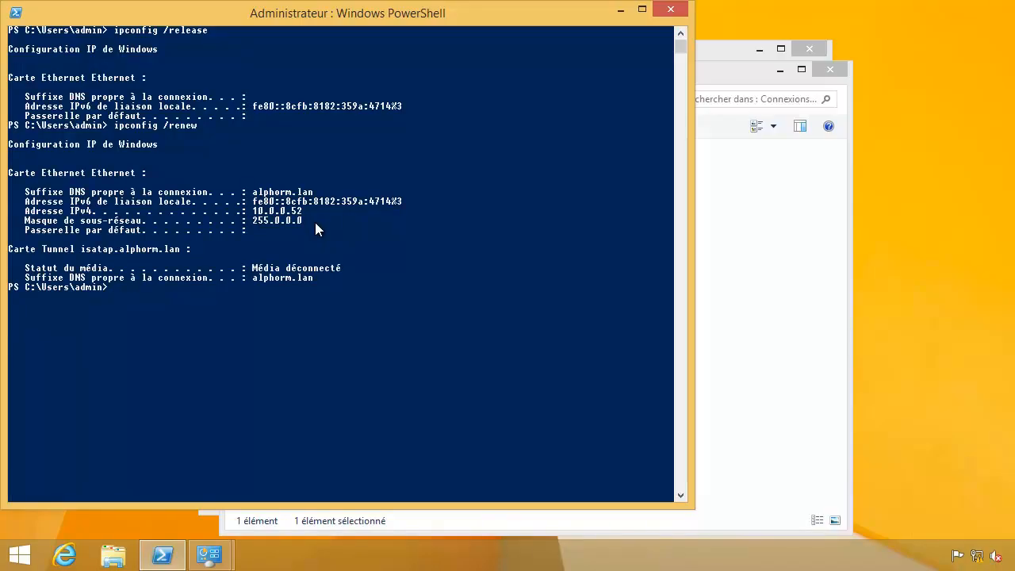
Clear the console and run ipconfig /all, showing 10.0.0.52 leased from server 10.0.0.2.
{"action": "type", "text": "cls"}
{"action": "key", "text": "Return"}
{"action": "key", "text": "Up"}
{"action": "key", "text": "Up"}
{"action": "key", "text": "Up"}
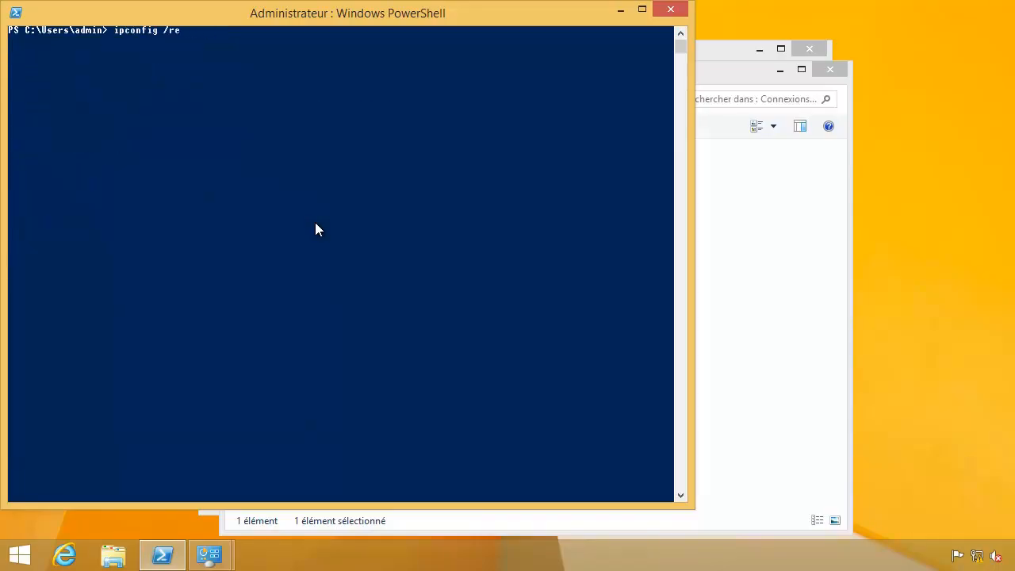
{"action": "type", "text": "all"}
{"action": "key", "text": "Return"}
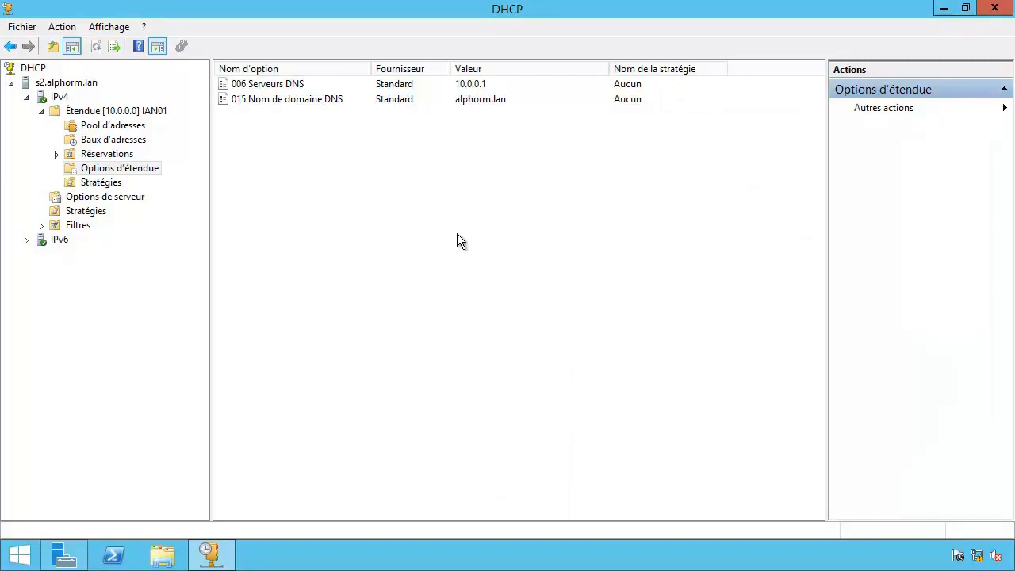
Refresh the IAN01 address leases on s2 and on s3, both listing 10.0.0.51 and 10.0.0.52.
{"action": "left_click", "coordinate": [116, 140]}
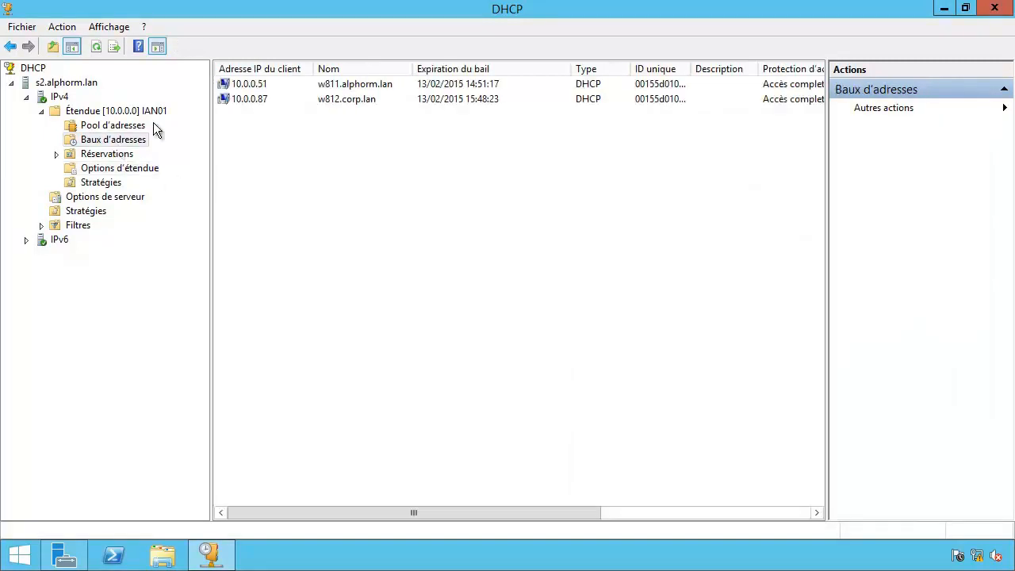
{"action": "left_click", "coordinate": [97, 49]}
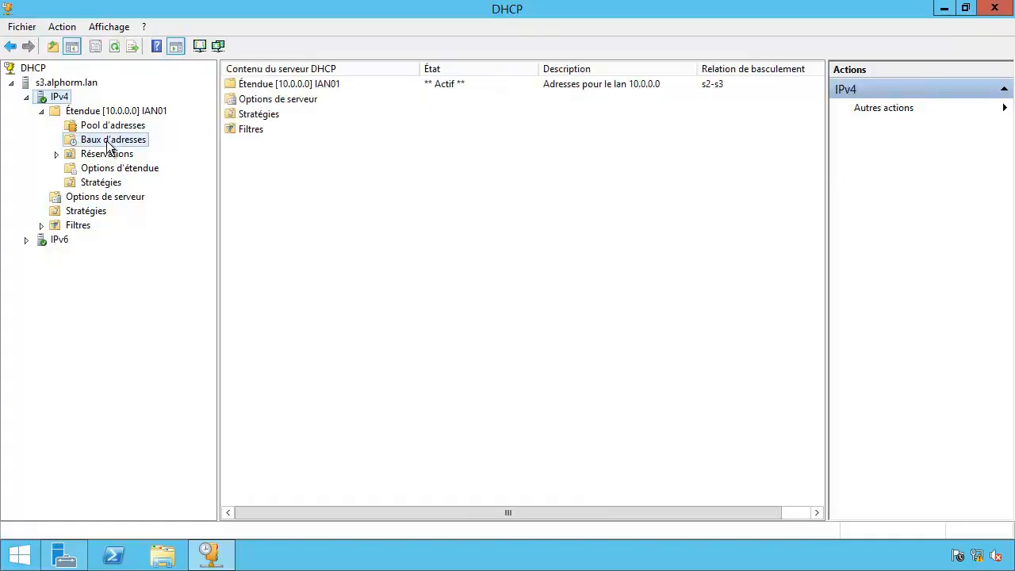
{"action": "left_click", "coordinate": [131, 142]}
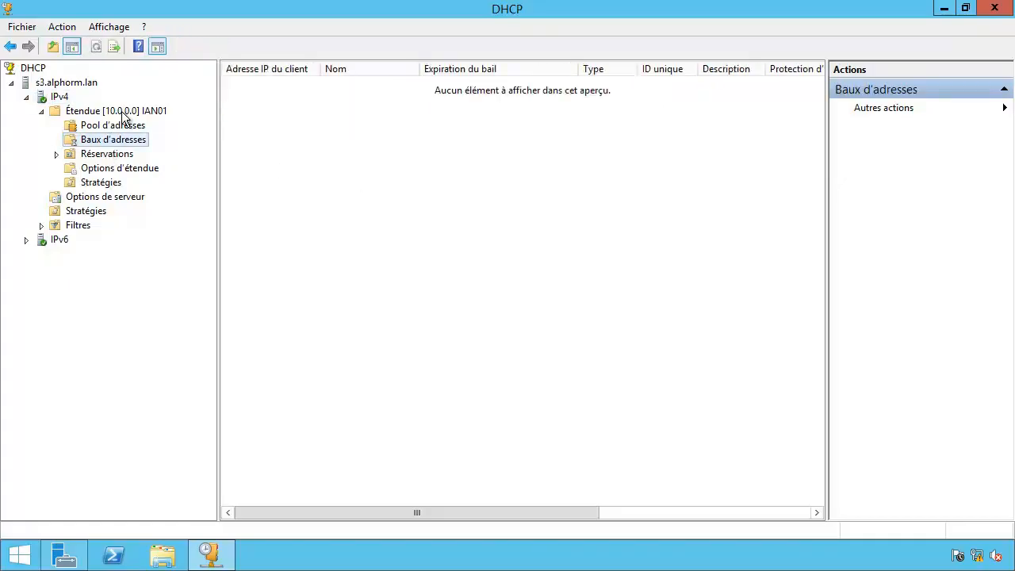
{"action": "left_click", "coordinate": [96, 49]}
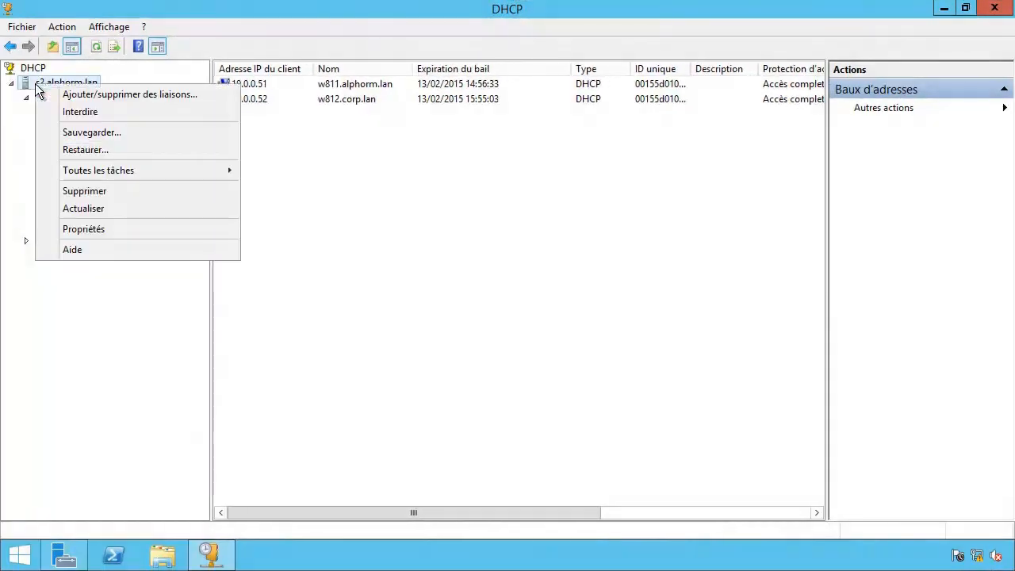
Stop s2's DHCP service, then check s3's 10.0.0.0 scope failover tab: partner unavailable, role Veille.
{"action": "mouse_move", "coordinate": [47, 170]}
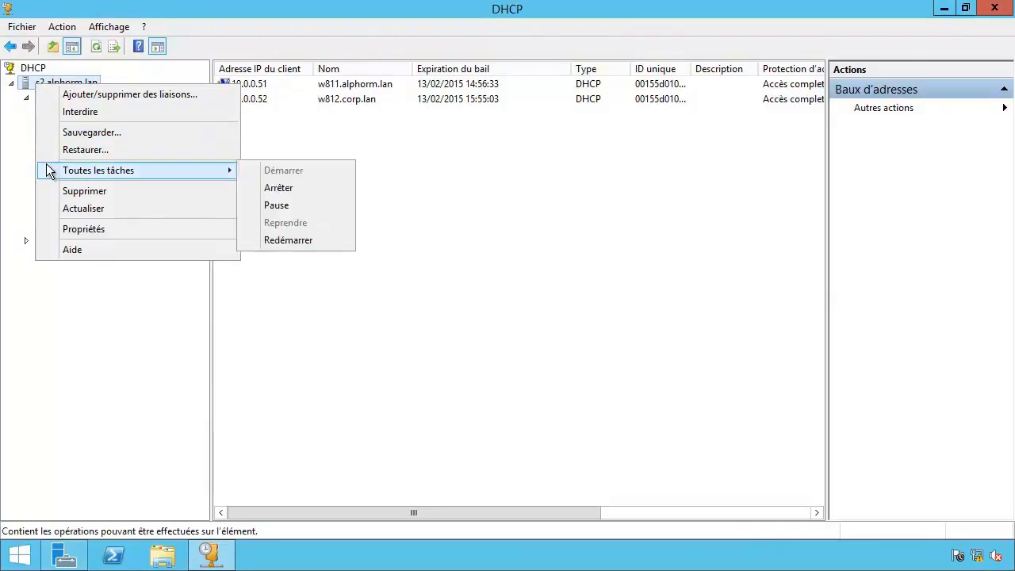
{"action": "left_click", "coordinate": [254, 188]}
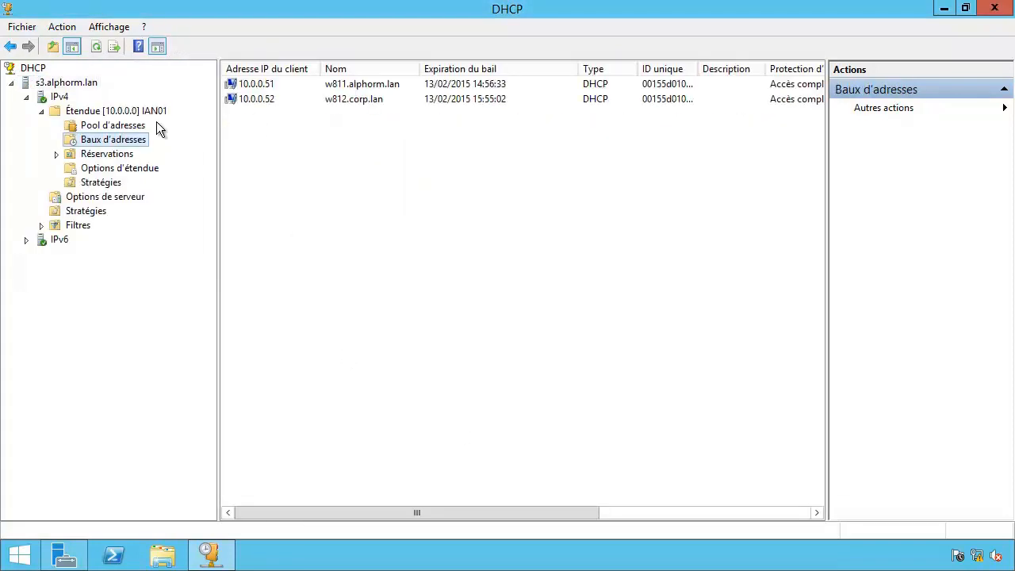
{"action": "left_click", "coordinate": [68, 113]}
{"action": "right_click", "coordinate": [65, 113]}
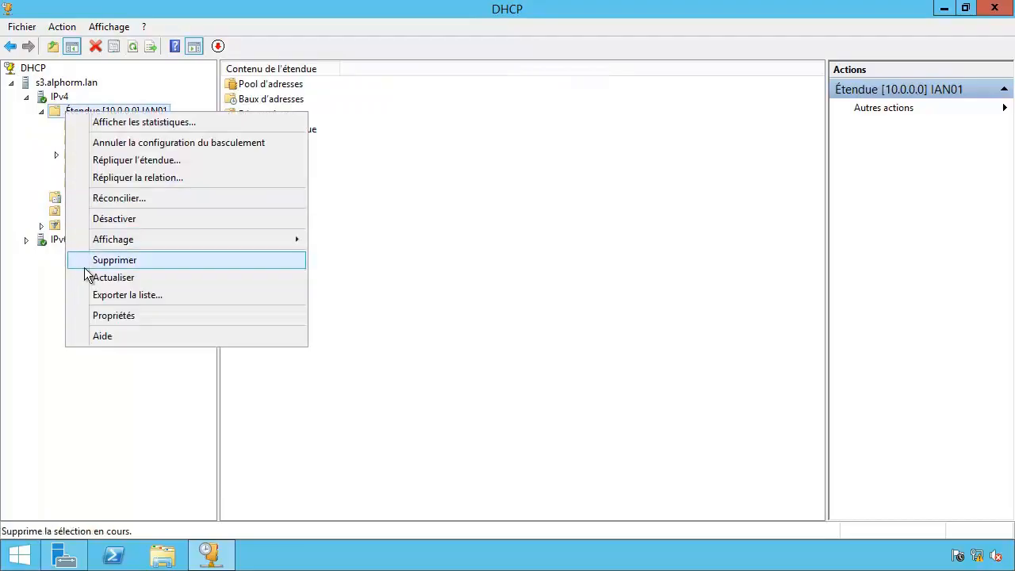
{"action": "left_click", "coordinate": [83, 310]}
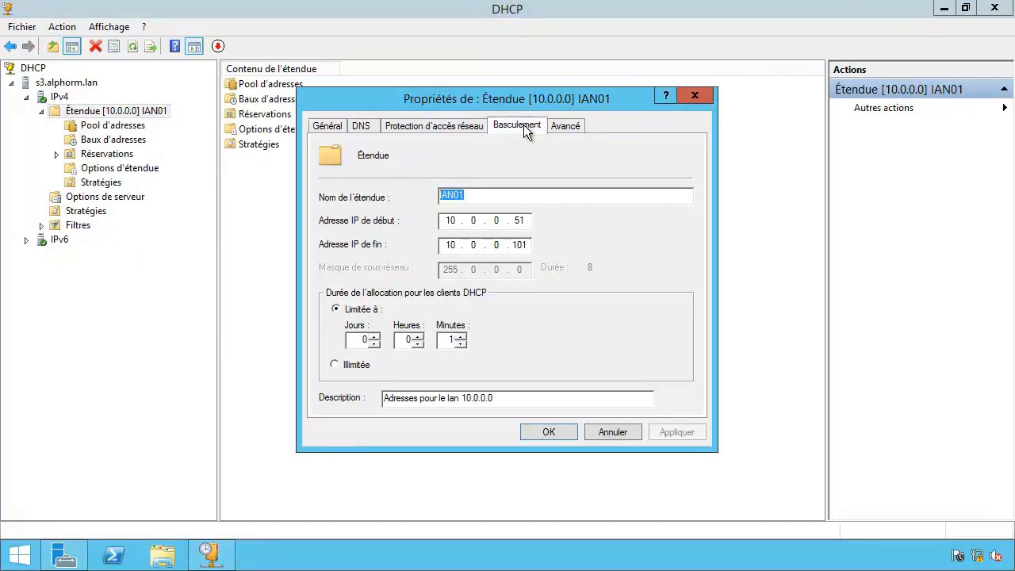
{"action": "left_click", "coordinate": [523, 125]}
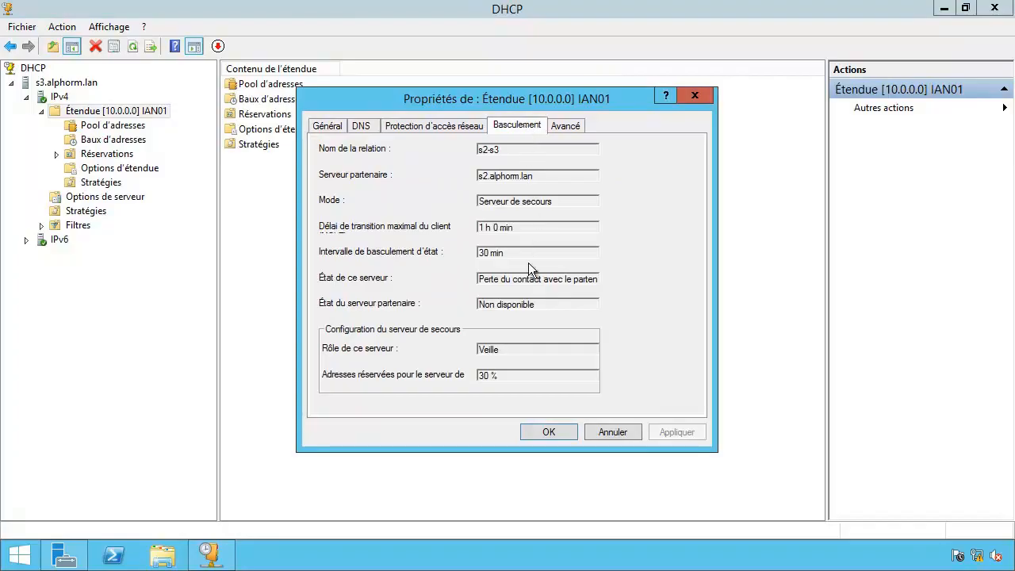
{"action": "left_click_drag", "start_coordinate": [490, 279], "coordinate": [456, 275]}
Clear the console and run ipconfig /release then ipconfig /renew, obtaining 10.0.0.87.
{"action": "left_click", "coordinate": [539, 280]}
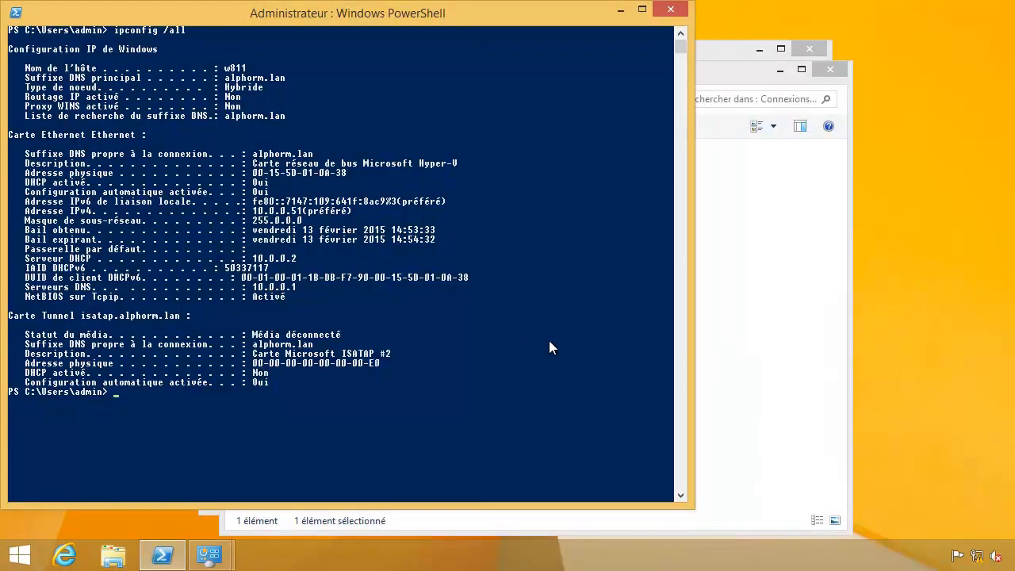
{"action": "type", "text": "cls"}
{"action": "key", "text": "Return"}
{"action": "key", "text": "Up"}
{"action": "key", "text": "Up"}
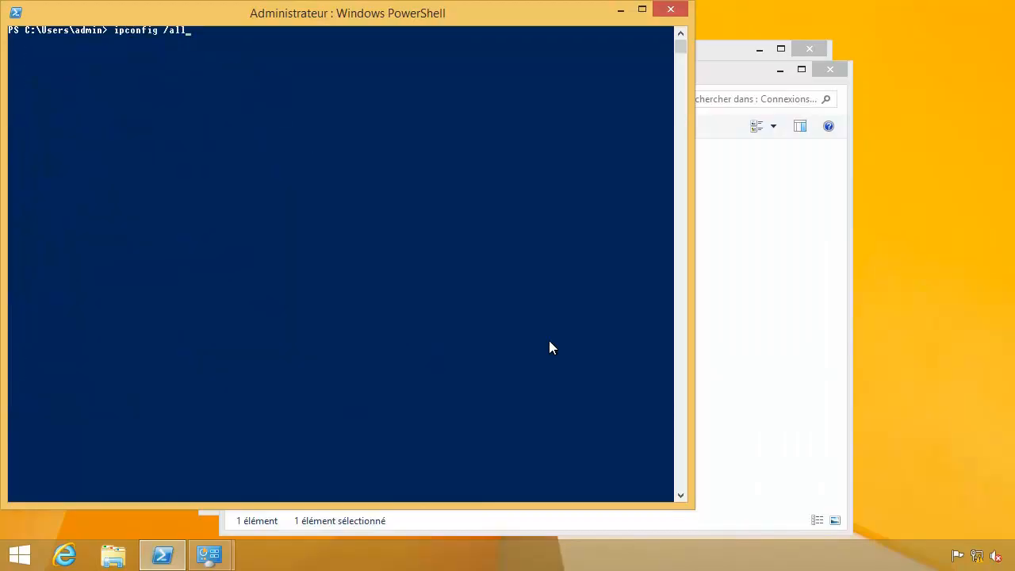
{"action": "key", "text": "BackSpace"}
{"action": "key", "text": "BackSpace"}
{"action": "key", "text": "BackSpace"}
{"action": "type", "text": "release"}
{"action": "key", "text": "Return"}
{"action": "key", "text": "Up"}
{"action": "key", "text": "Up"}
{"action": "key", "text": "Up"}
{"action": "key", "text": "Up"}
{"action": "key", "text": "Up"}
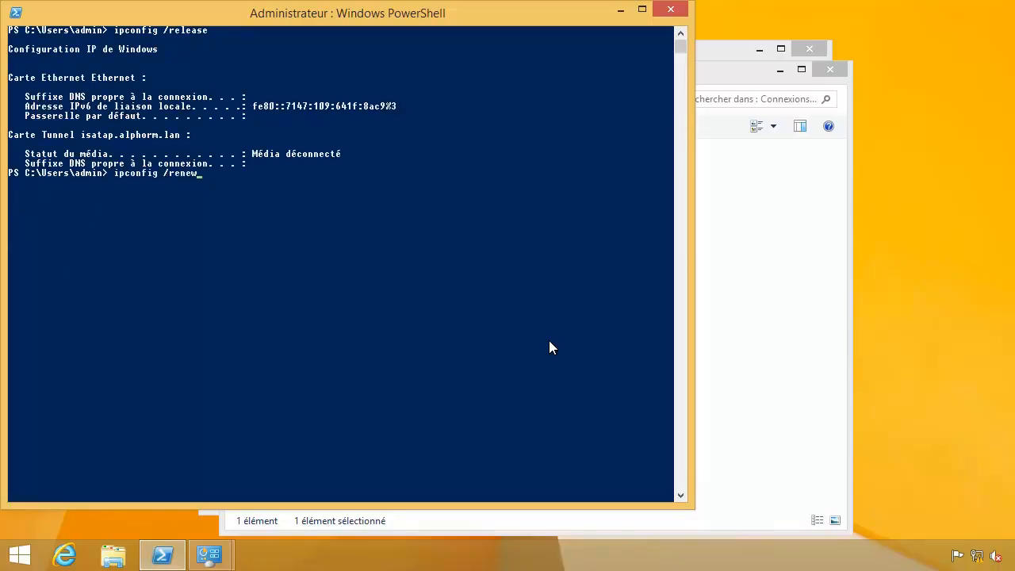
{"action": "key", "text": "Return"}
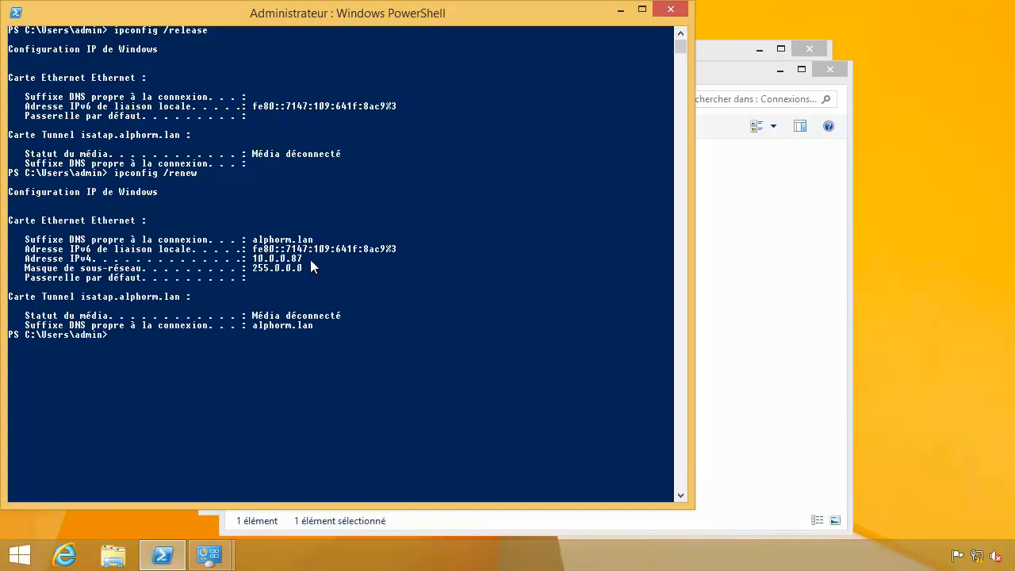
Clear the screen and run ipconfig /all, showing DHCP server 10.0.0.3.
{"action": "type", "text": "cls"}
{"action": "key", "text": "Return"}
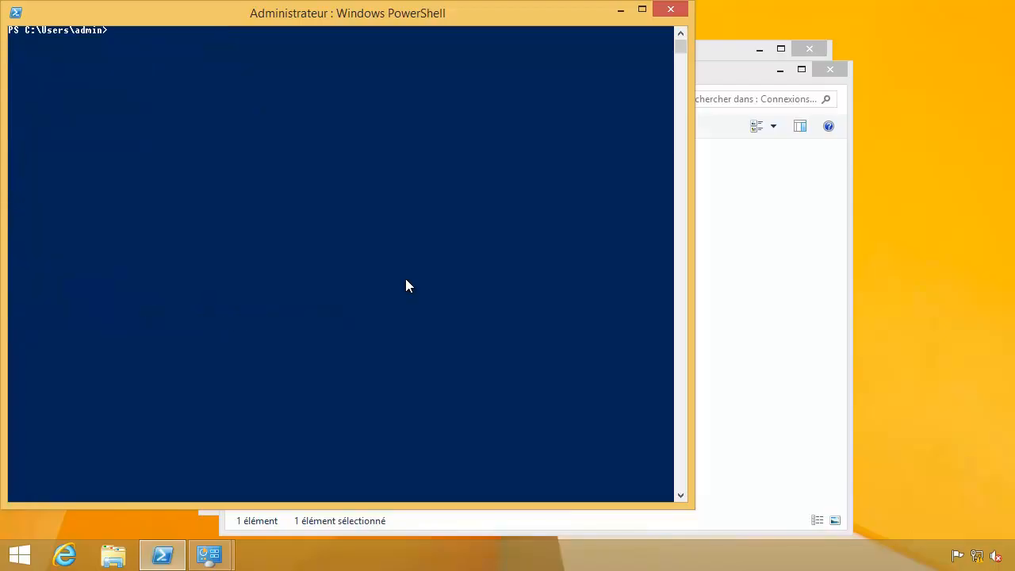
{"action": "key", "text": "Up"}
{"action": "key", "text": "Up"}
{"action": "key", "text": "BackSpace"}
{"action": "key", "text": "BackSpace"}
{"action": "key", "text": "BackSpace"}
{"action": "key", "text": "BackSpace"}
{"action": "key", "text": "BackSpace"}
{"action": "type", "text": "all"}
{"action": "key", "text": "Return"}
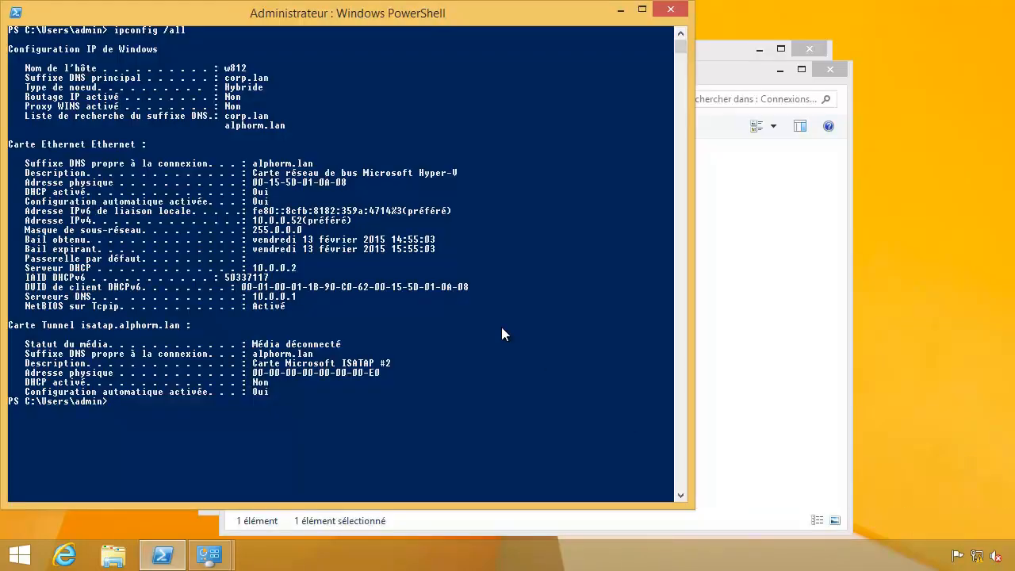
Clear the console, then rerun ipconfig /release and ipconfig /all from command history.
{"action": "type", "text": "cls"}
{"action": "key", "text": "Return"}
{"action": "key", "text": "Up"}
{"action": "key", "text": "Up"}
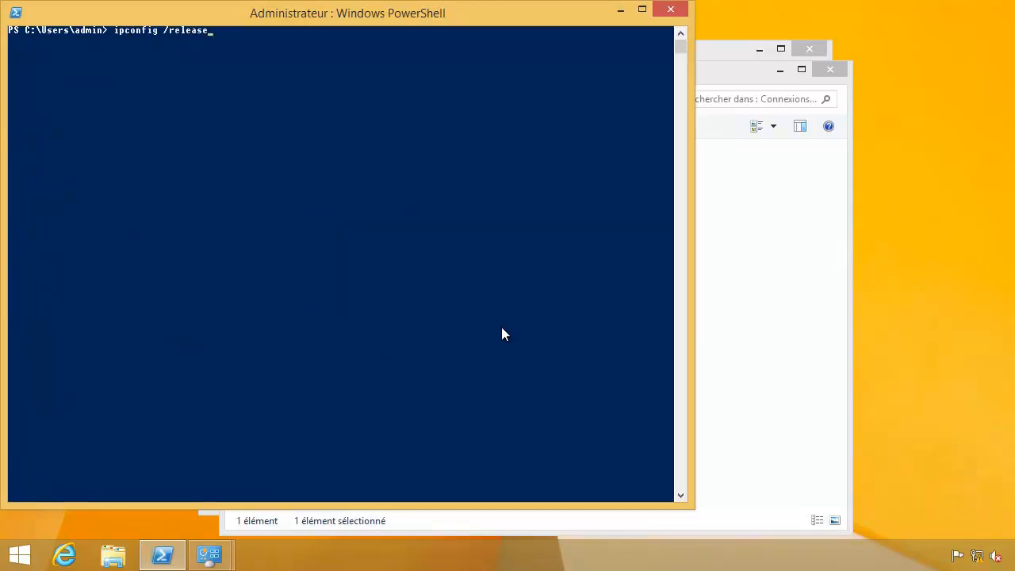
{"action": "key", "text": "Return"}
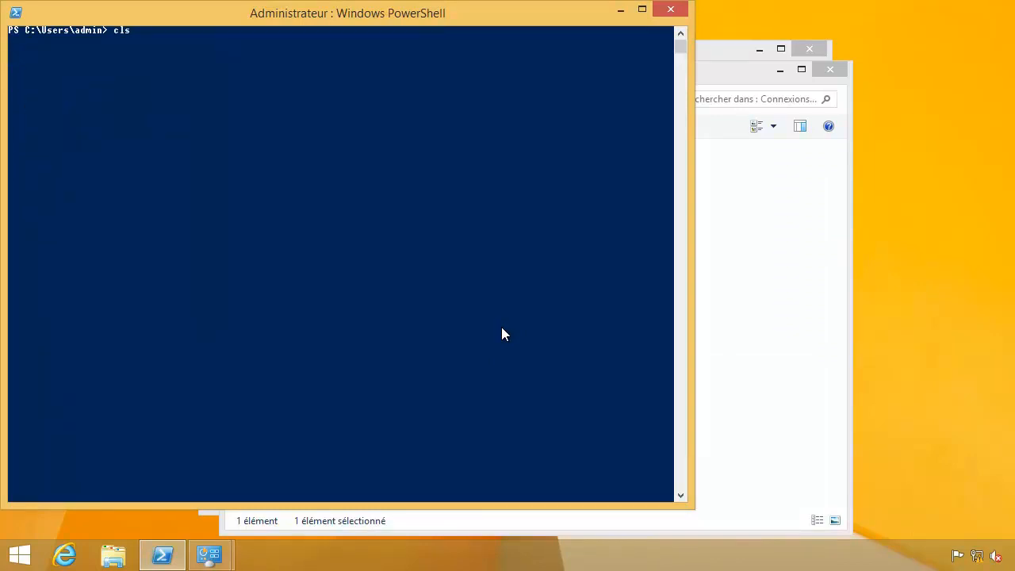
{"action": "key", "text": "Up"}
{"action": "key", "text": "Up"}
{"action": "key", "text": "Up"}
{"action": "key", "text": "Return"}
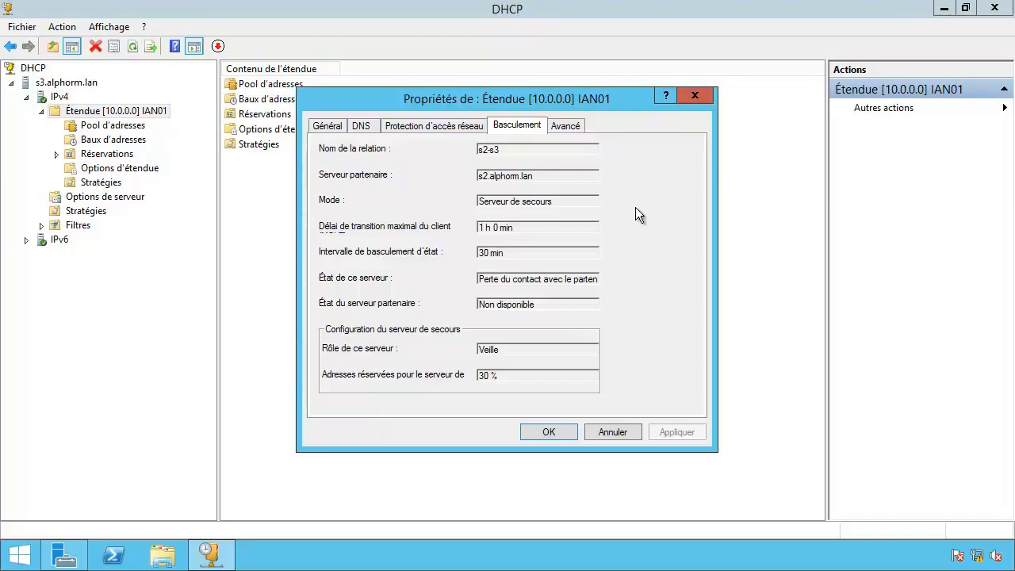
On s3, mark partner s2 out of service in the s2-s3 failover relationship and apply.
{"action": "left_click", "coordinate": [613, 430]}
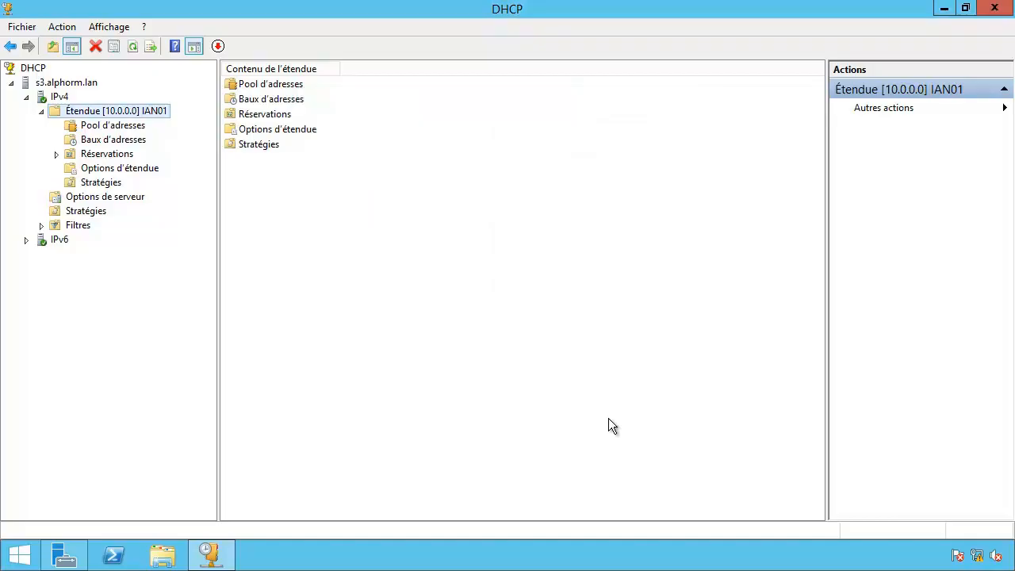
{"action": "left_click", "coordinate": [50, 99]}
{"action": "right_click", "coordinate": [50, 100]}
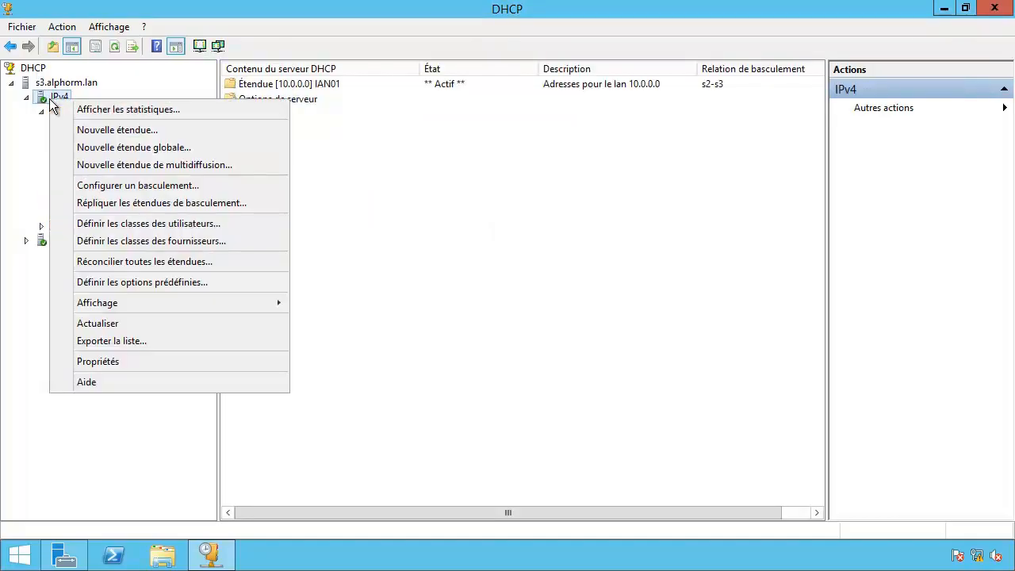
{"action": "left_click", "coordinate": [65, 359]}
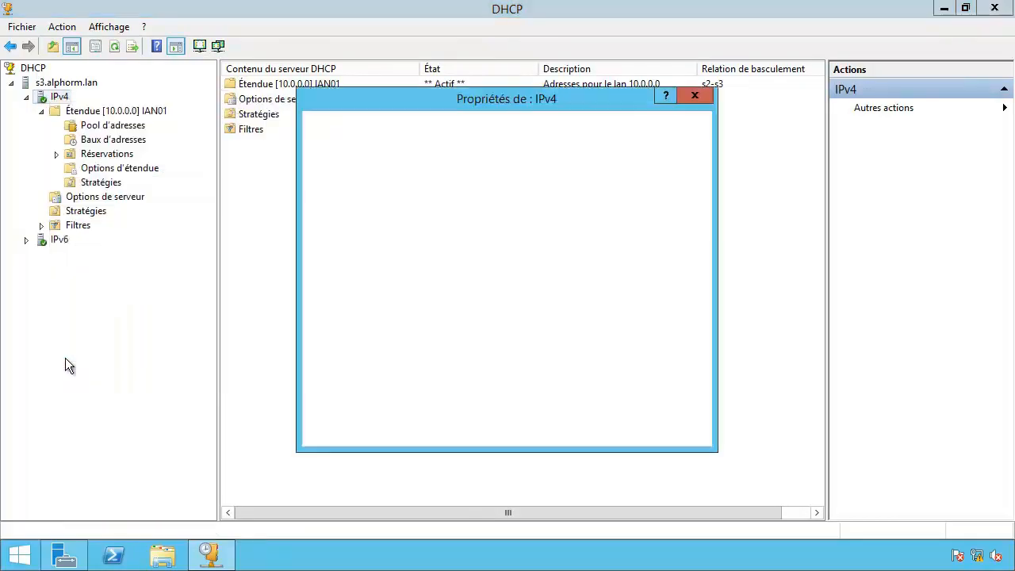
{"action": "left_click", "coordinate": [545, 127]}
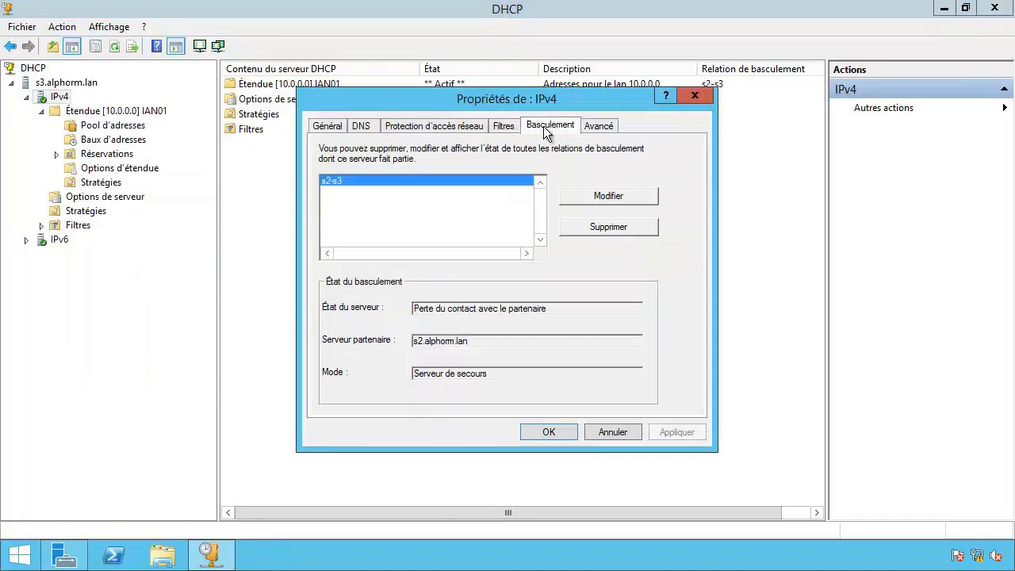
{"action": "left_click", "coordinate": [570, 198]}
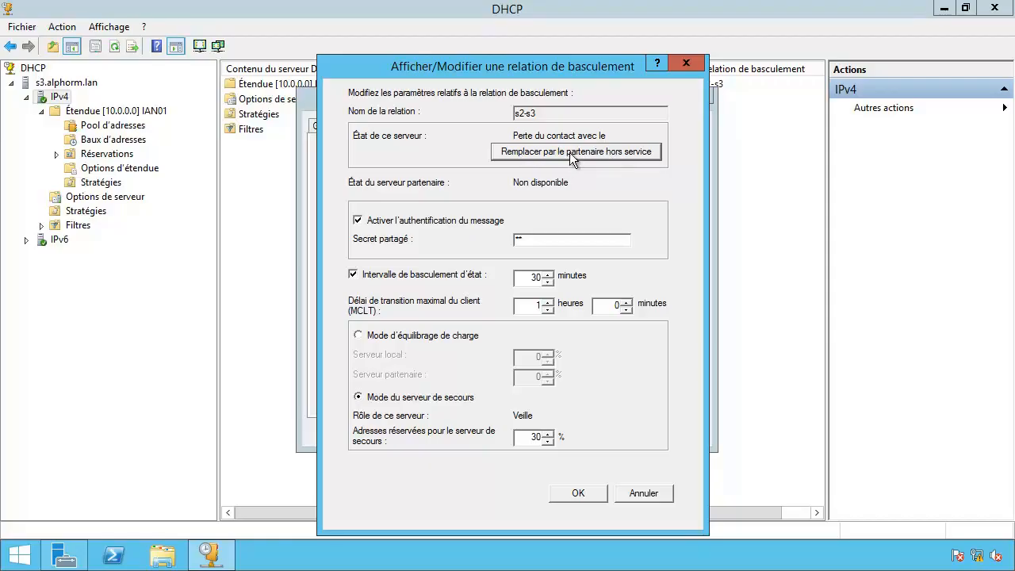
{"action": "left_click", "coordinate": [573, 159]}
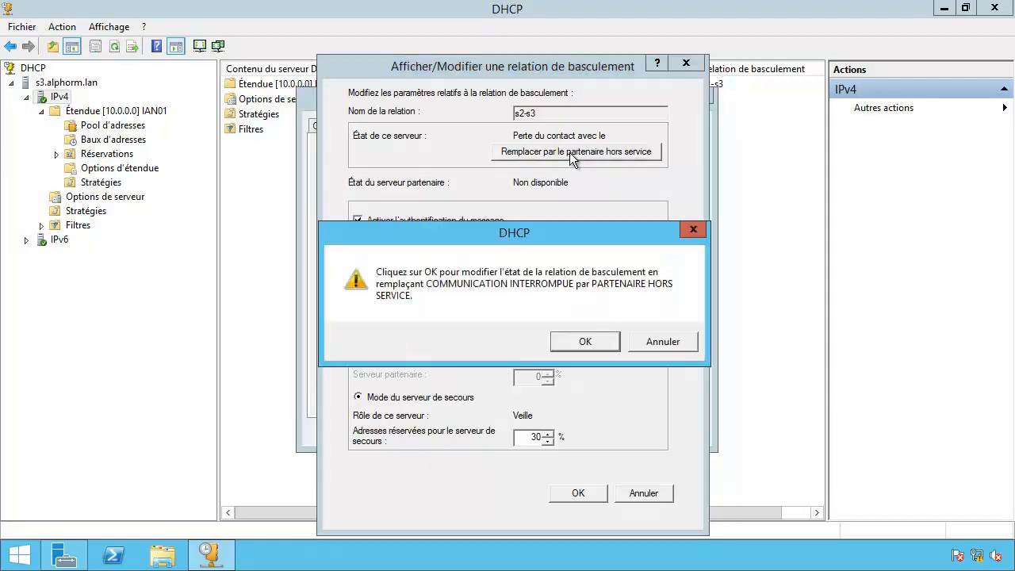
{"action": "left_click", "coordinate": [585, 342]}
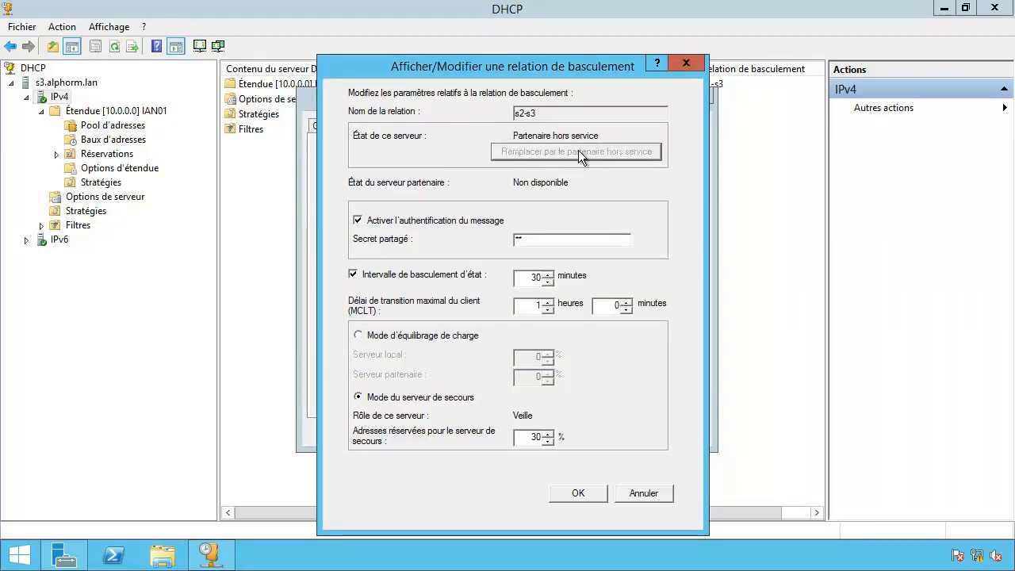
{"action": "left_click", "coordinate": [580, 493]}
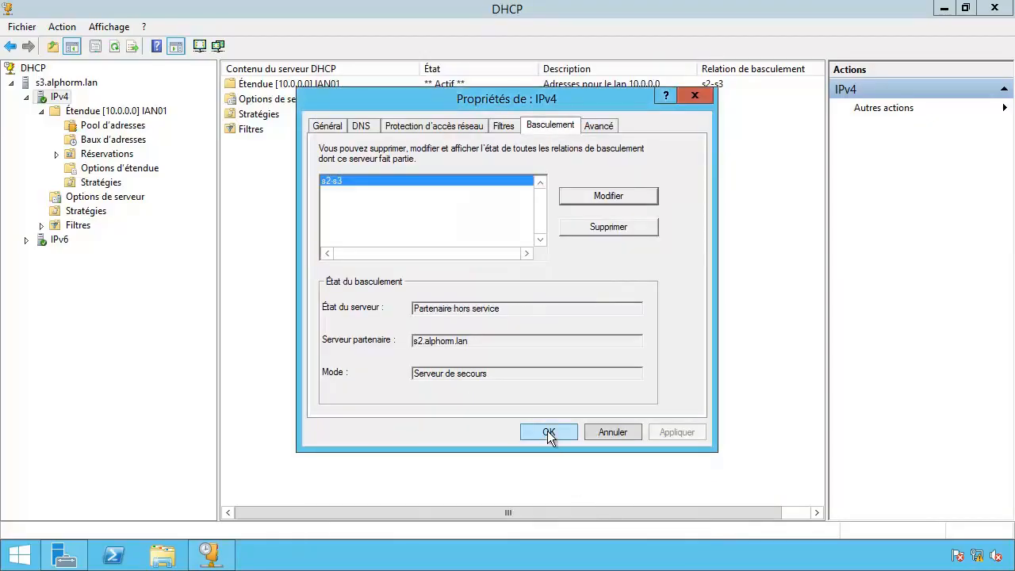
{"action": "left_click", "coordinate": [549, 432]}
Refresh the tree and reopen the s2-s3 relationship, now showing Partenaire hors service, Serveur de secours mode.
{"action": "left_click", "coordinate": [115, 46]}
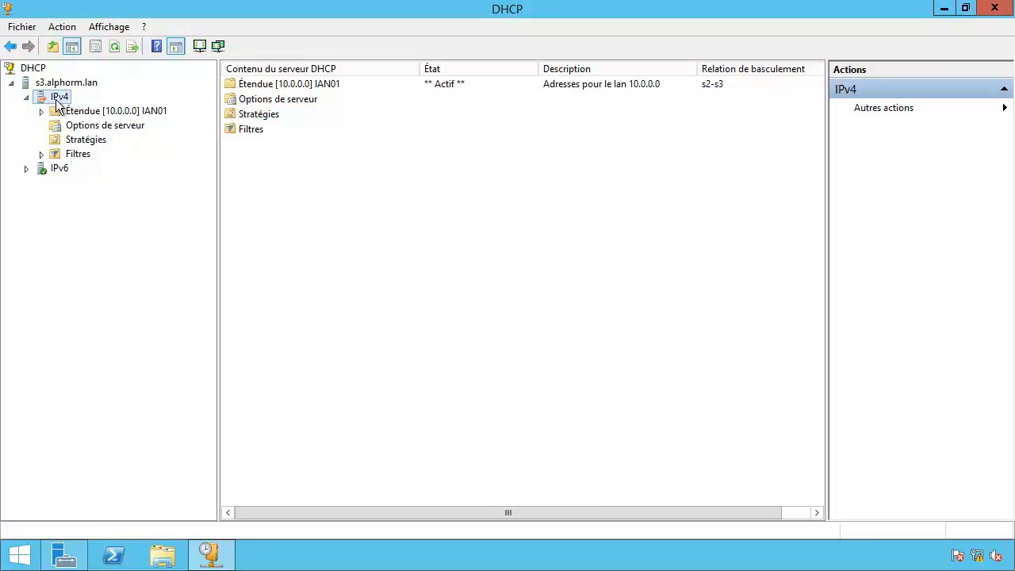
{"action": "right_click", "coordinate": [39, 96]}
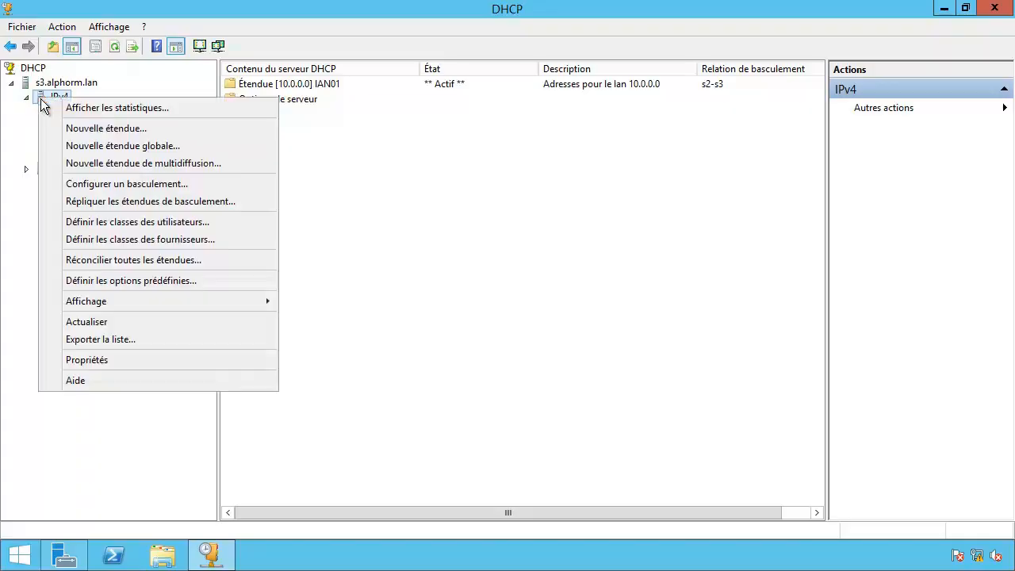
{"action": "left_click", "coordinate": [57, 355]}
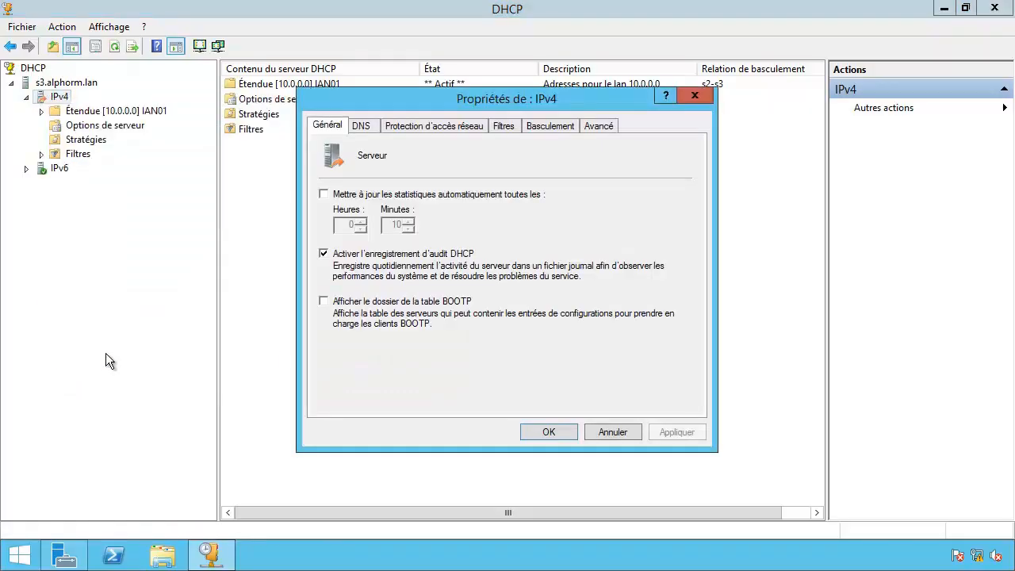
{"action": "left_click", "coordinate": [549, 128]}
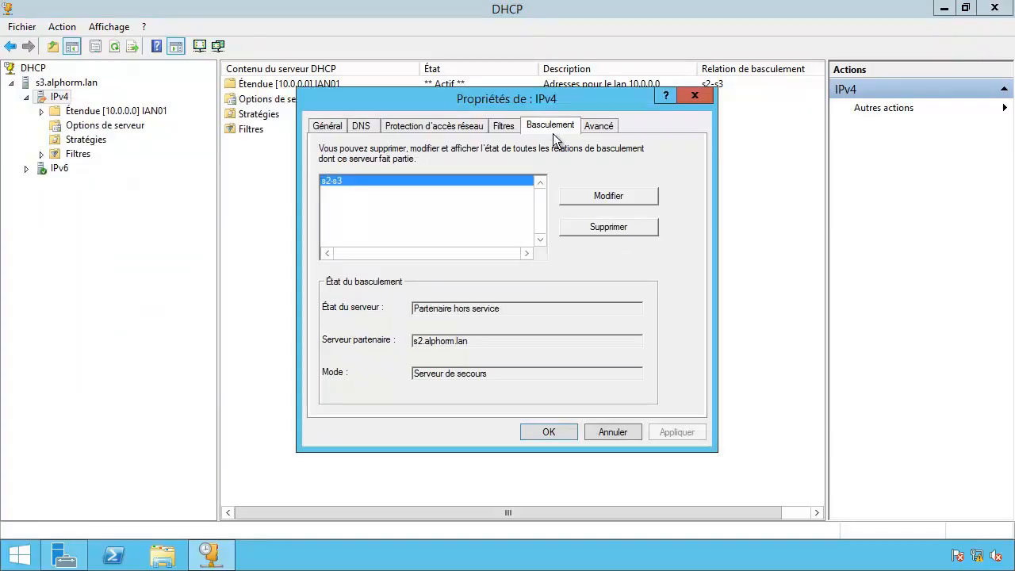
{"action": "left_click", "coordinate": [588, 194]}
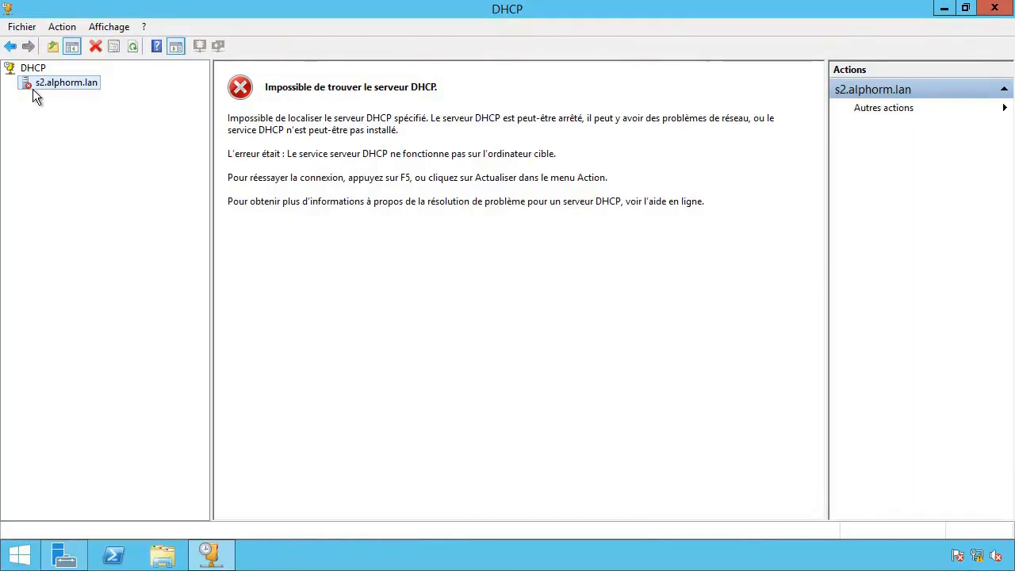
Start the DHCP service on s2.alphorm.lan.
{"action": "right_click", "coordinate": [32, 82]}
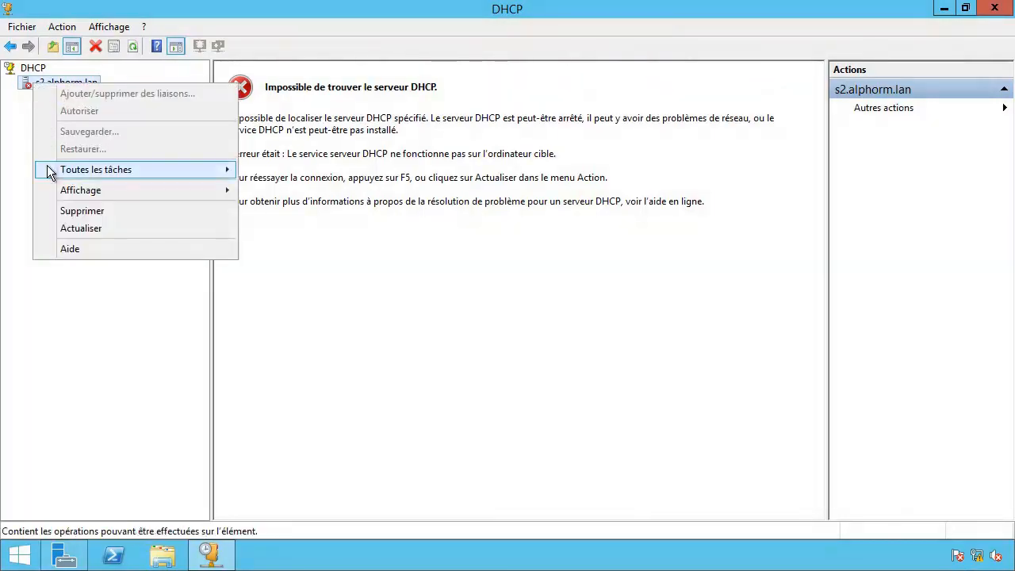
{"action": "mouse_move", "coordinate": [49, 170]}
{"action": "left_click", "coordinate": [281, 170]}
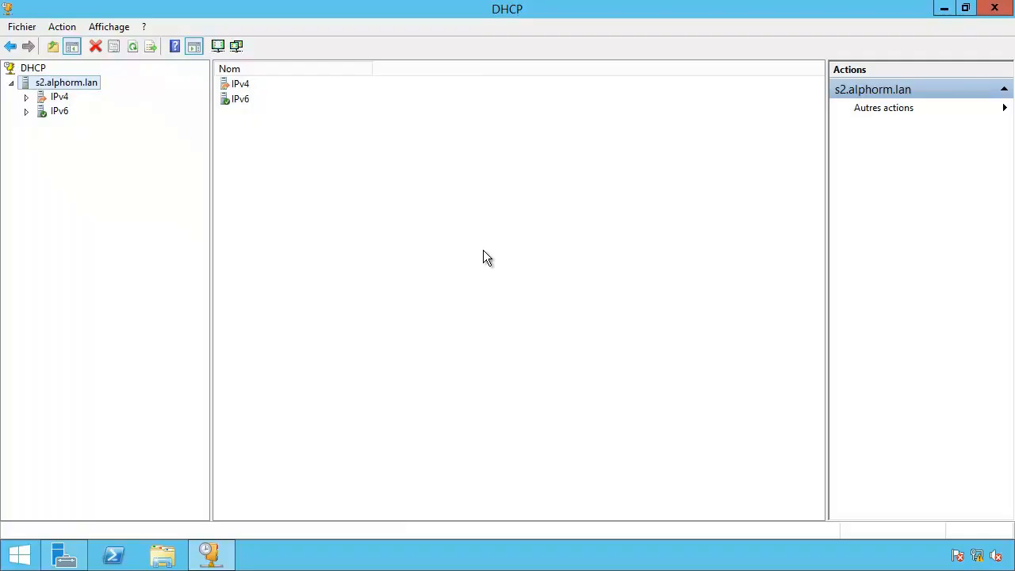
Show the IAN01 scope's address leases, listing 10.0.0.88 for w812.corp.lan.
{"action": "left_click", "coordinate": [27, 98]}
{"action": "double_click", "coordinate": [67, 113]}
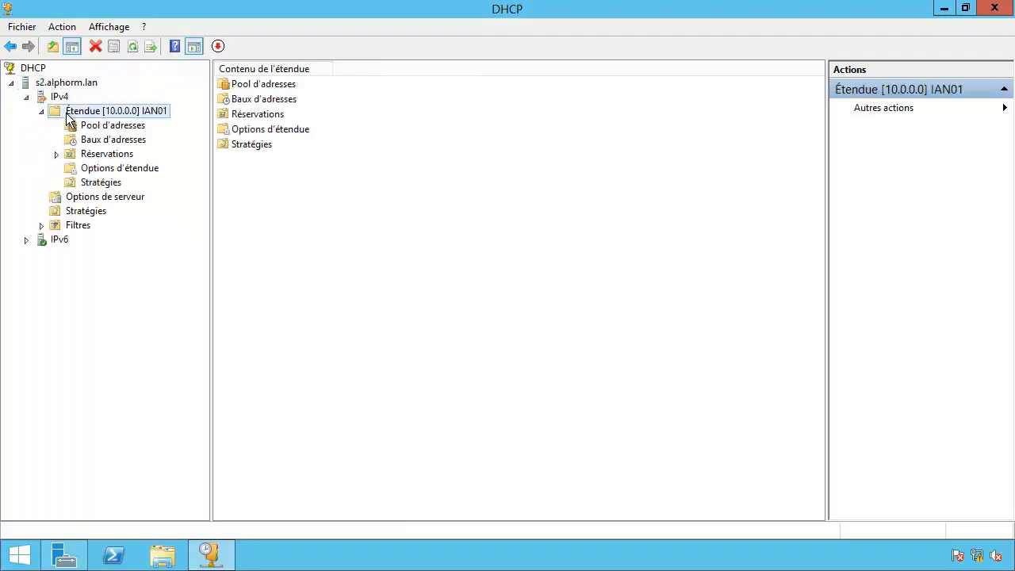
{"action": "left_click", "coordinate": [87, 141]}
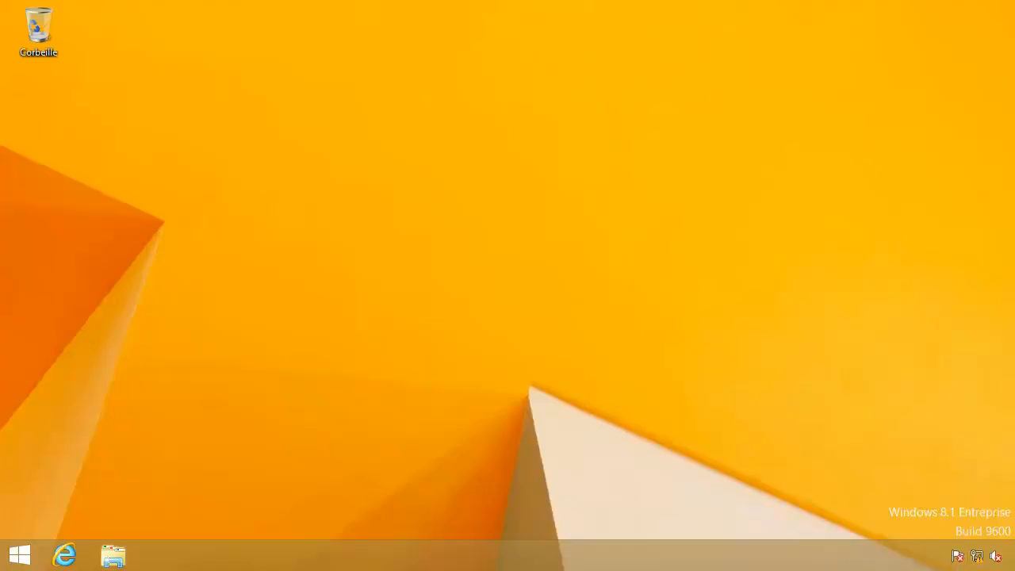
In an admin PowerShell, run hostname and ipconfig, showing client w813 at static 10.0.0.13.
{"action": "right_click", "coordinate": [19, 558]}
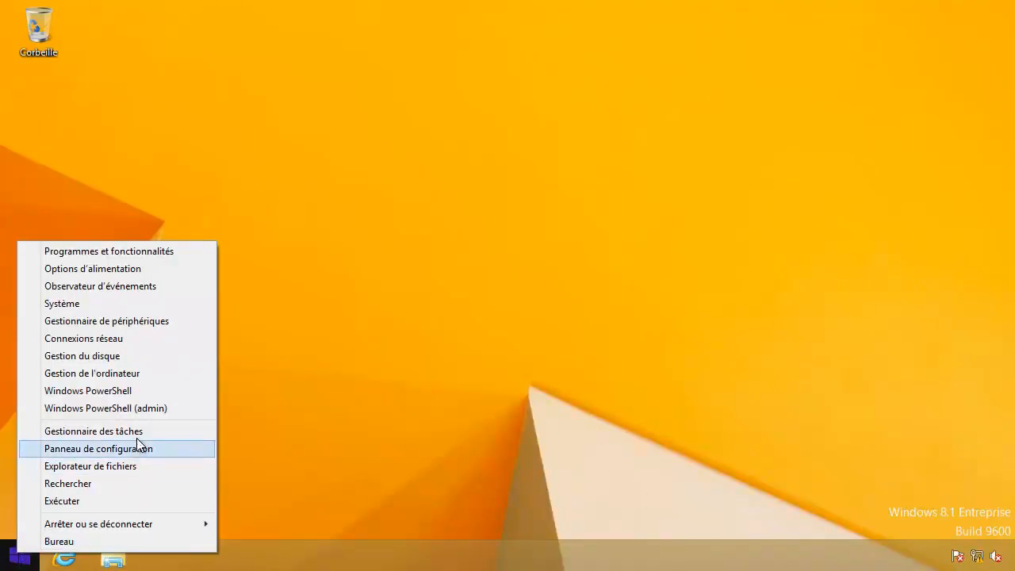
{"action": "left_click", "coordinate": [168, 411]}
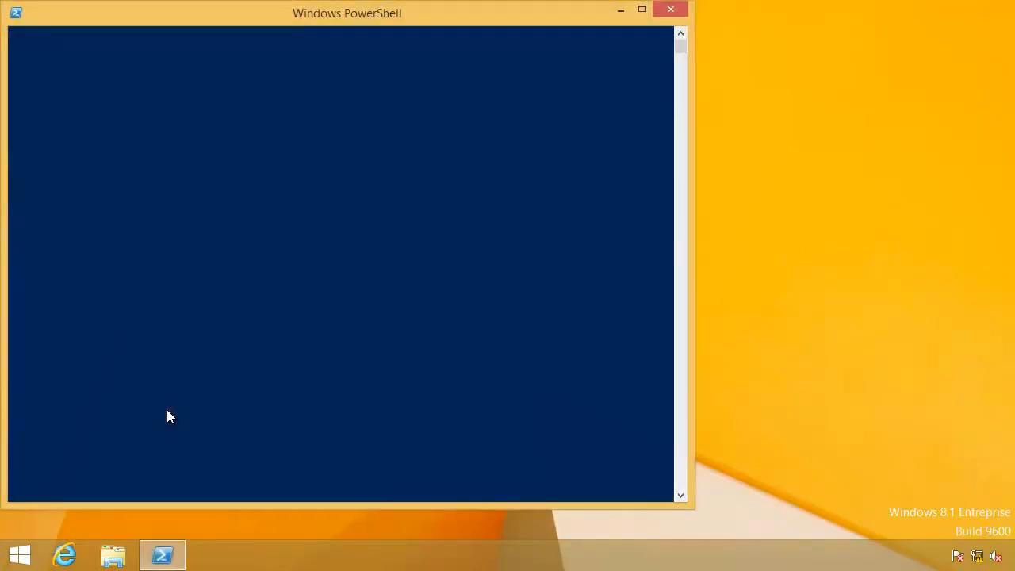
{"action": "type", "text": "hostname"}
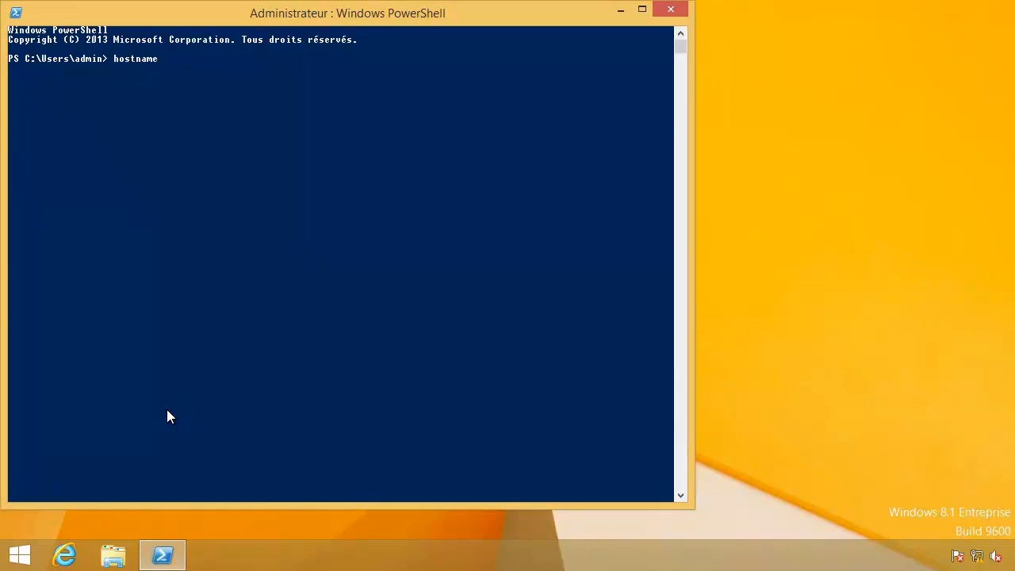
{"action": "key", "text": "Return"}
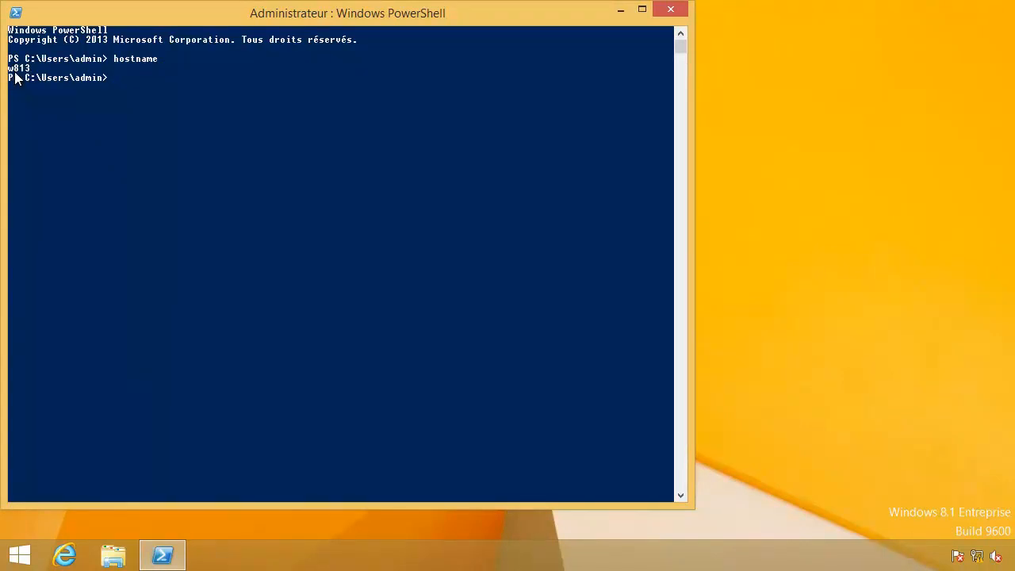
{"action": "type", "text": "ipconfig"}
{"action": "key", "text": "Return"}
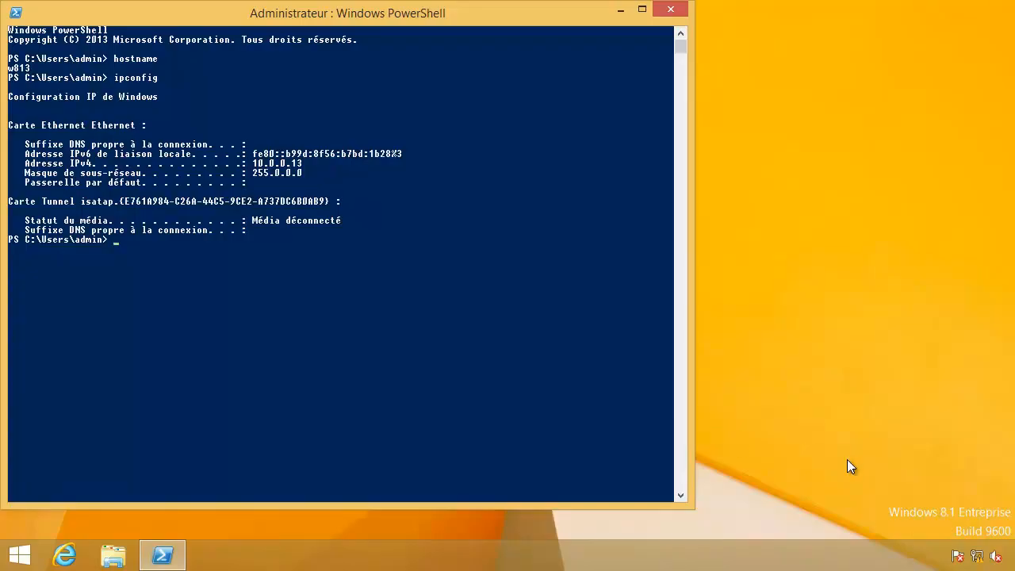
{"action": "right_click", "coordinate": [977, 556]}
{"action": "left_click", "coordinate": [832, 484]}
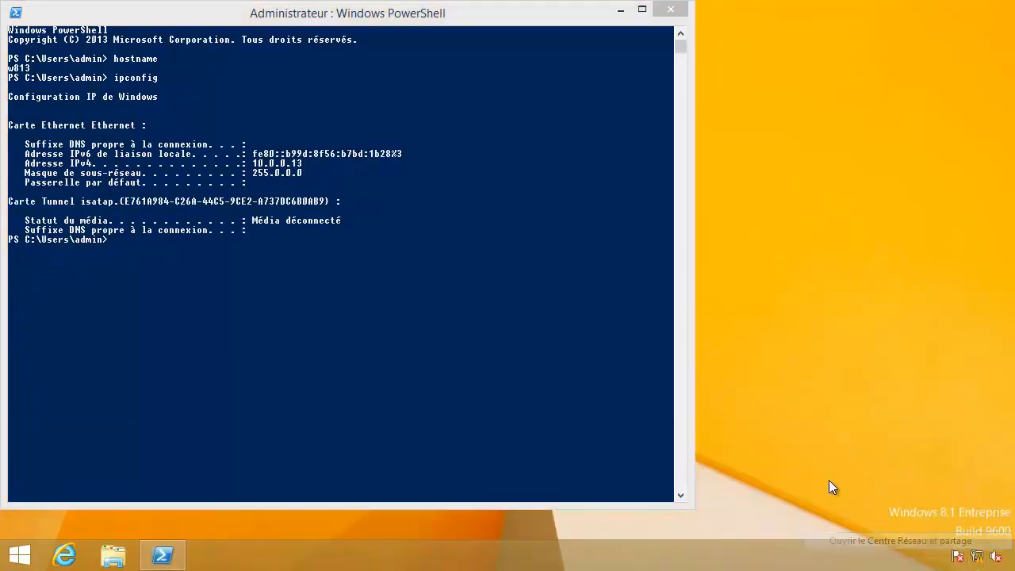
Set w813's Ethernet TCP/IPv4 to obtain both the IP address and DNS servers automatically.
{"action": "left_click", "coordinate": [260, 161]}
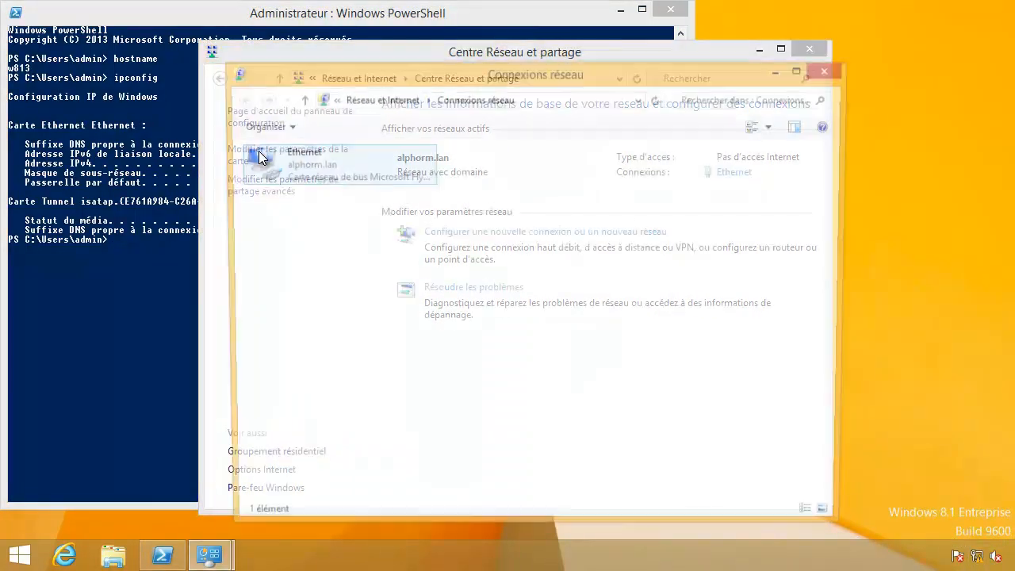
{"action": "right_click", "coordinate": [288, 164]}
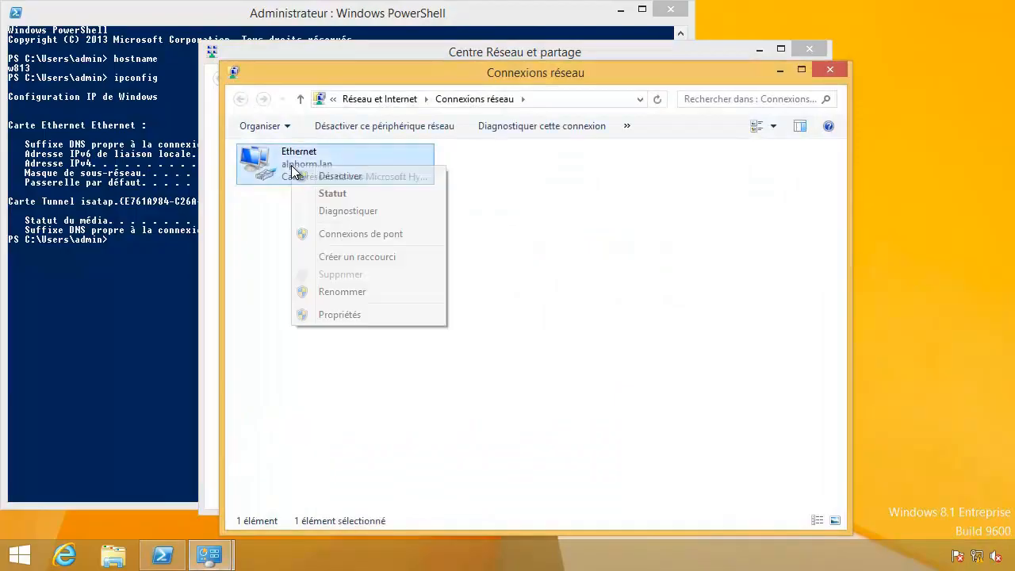
{"action": "left_click", "coordinate": [335, 314]}
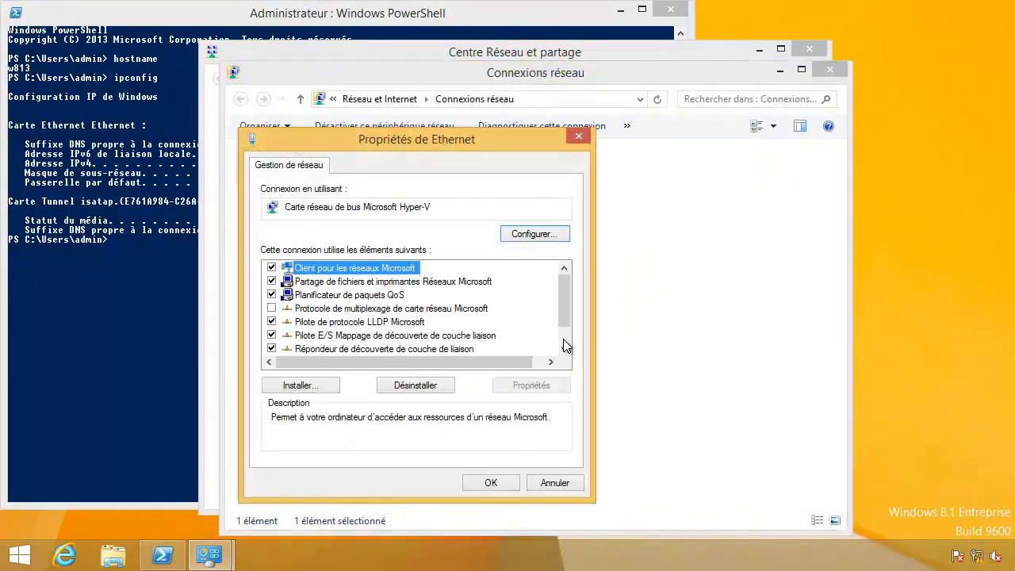
{"action": "scroll", "coordinate": [566, 345], "scroll_direction": "down", "scroll_amount": 1}
{"action": "double_click", "coordinate": [426, 348]}
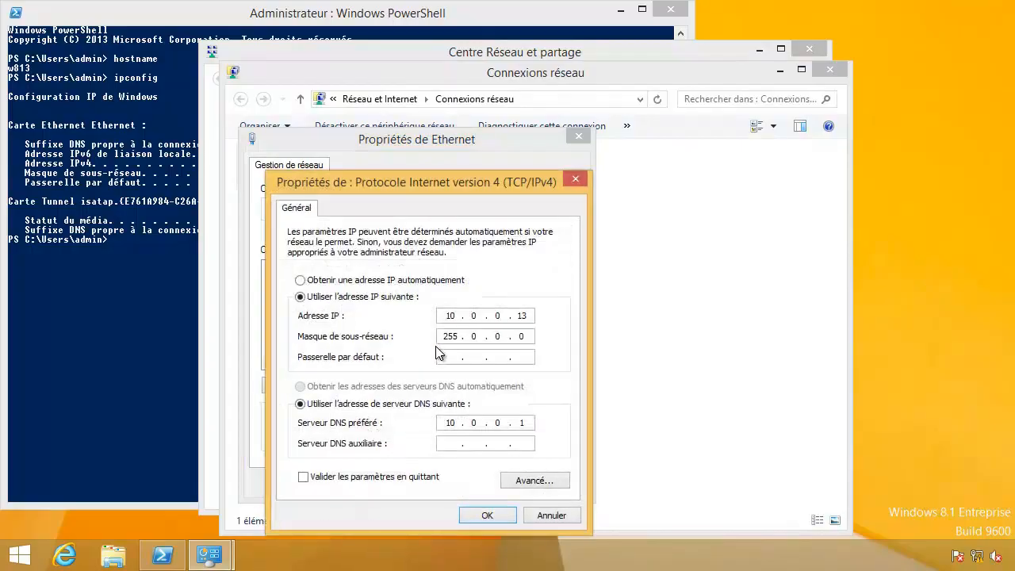
{"action": "left_click", "coordinate": [349, 281]}
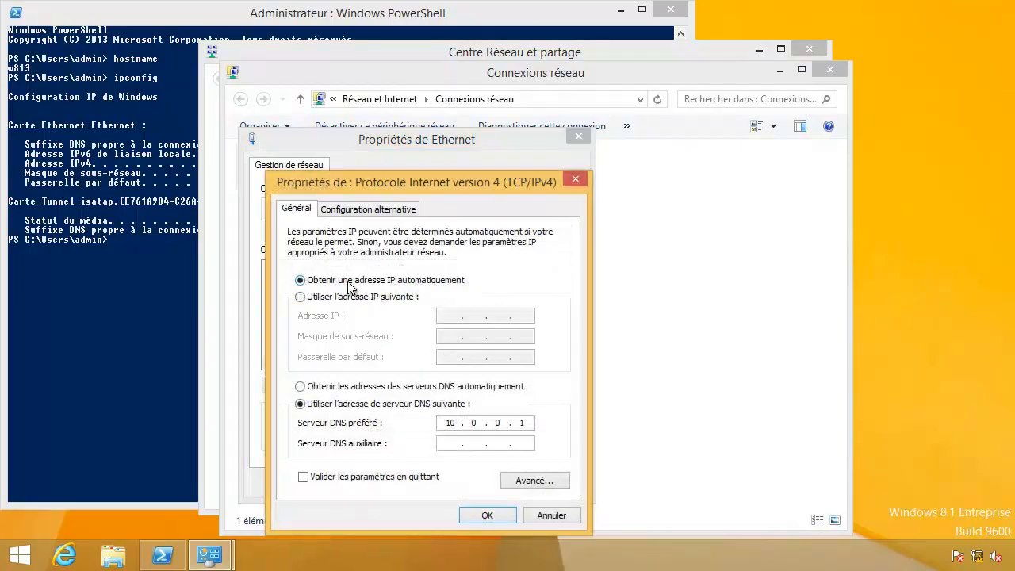
{"action": "left_click", "coordinate": [357, 387]}
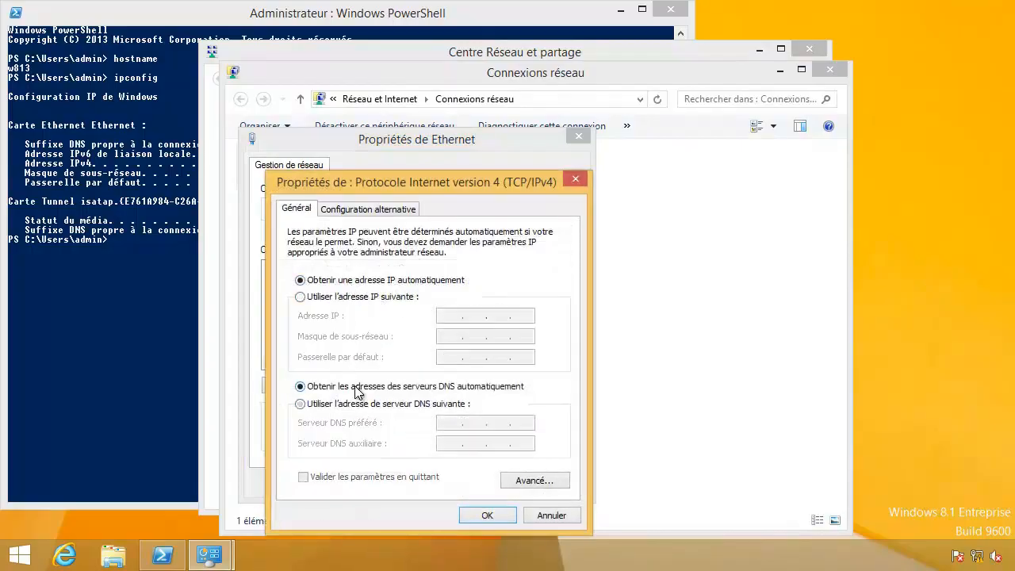
{"action": "left_click", "coordinate": [485, 515]}
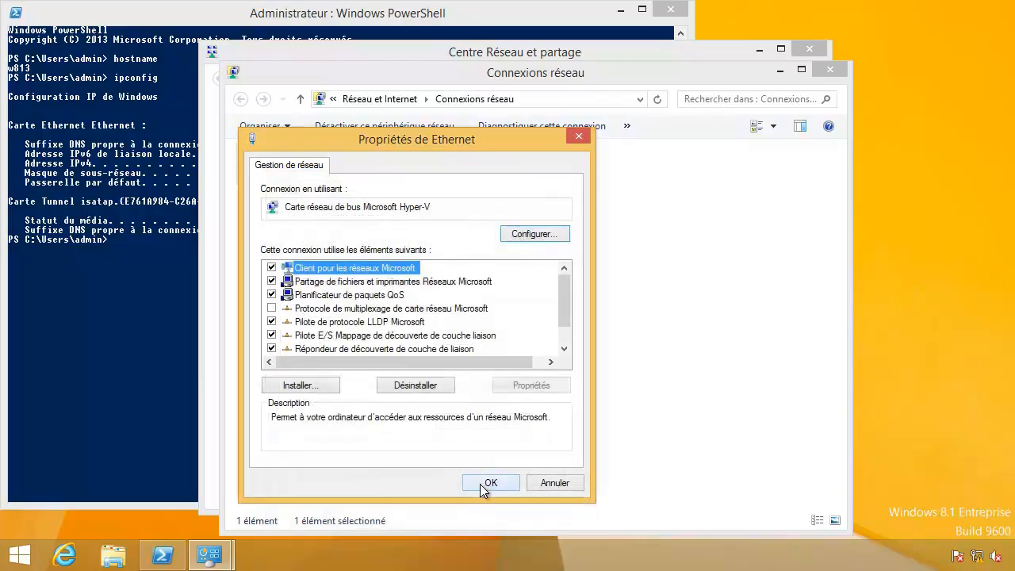
{"action": "left_click", "coordinate": [485, 483]}
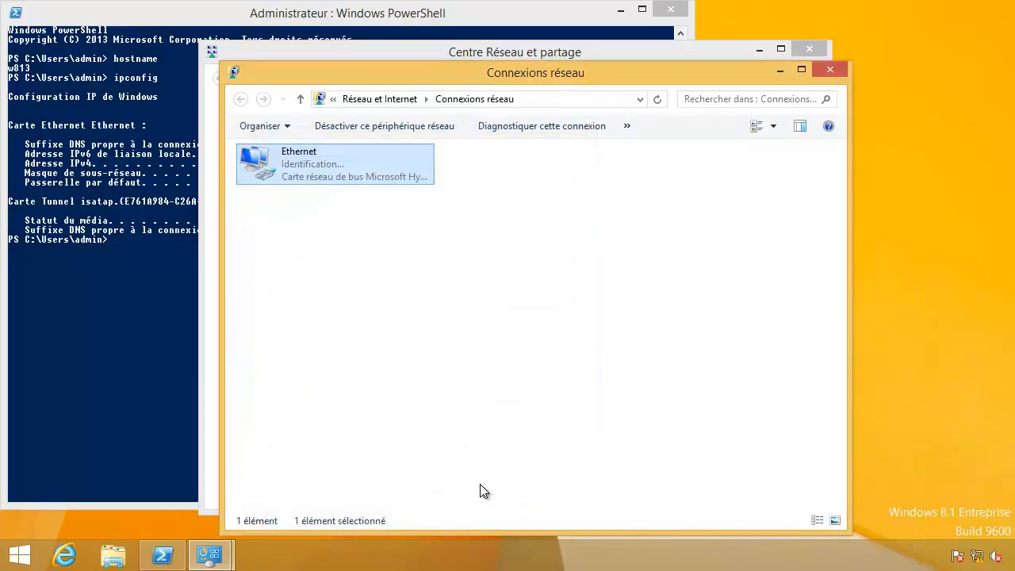
{"action": "left_click", "coordinate": [157, 297]}
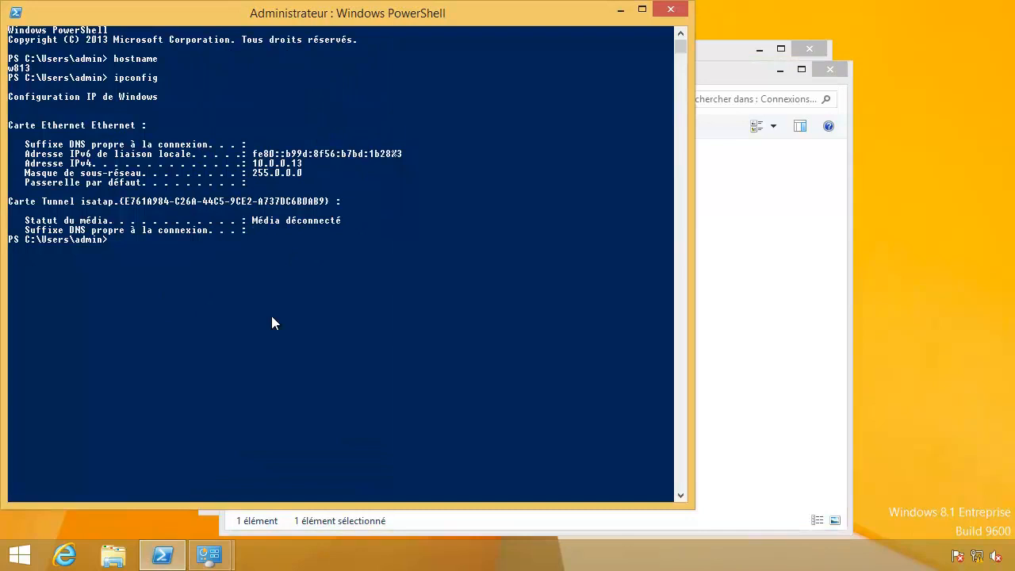
Clear the console, run ipconfig to see the DHCP address 10.0.0.89, then view ipconfig /? help.
{"action": "type", "text": "cls"}
{"action": "key", "text": "Return"}
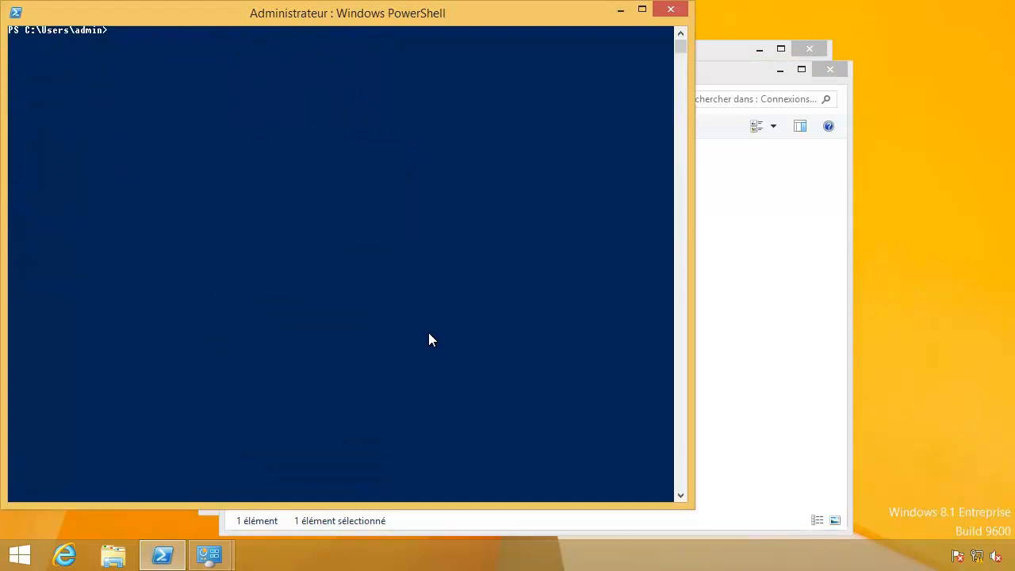
{"action": "type", "text": "ipconfig"}
{"action": "key", "text": "Return"}
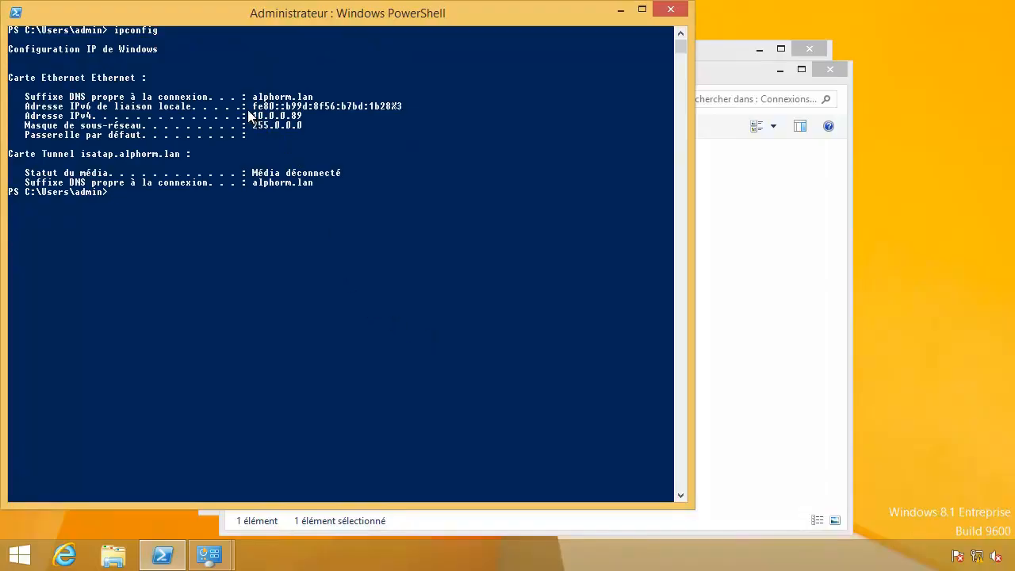
{"action": "type", "text": "hostname"}
{"action": "key", "text": "Up"}
{"action": "type", "text": "/?"}
{"action": "key", "text": "Return"}
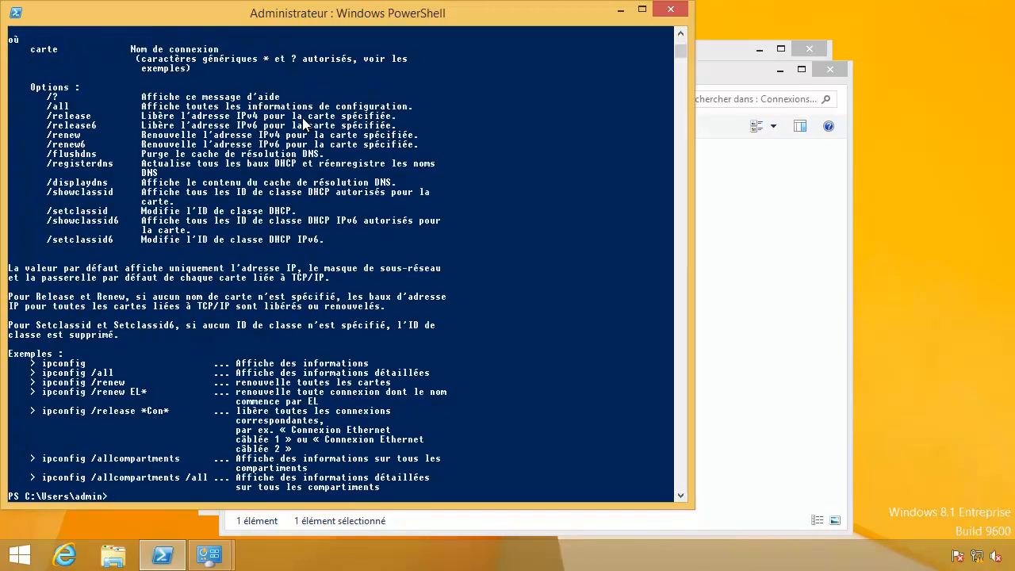
Clear the screen and run ipconfig /all for the full configuration.
{"action": "type", "text": "cls"}
{"action": "key", "text": "Return"}
{"action": "type", "text": "ipconfig /aal"}
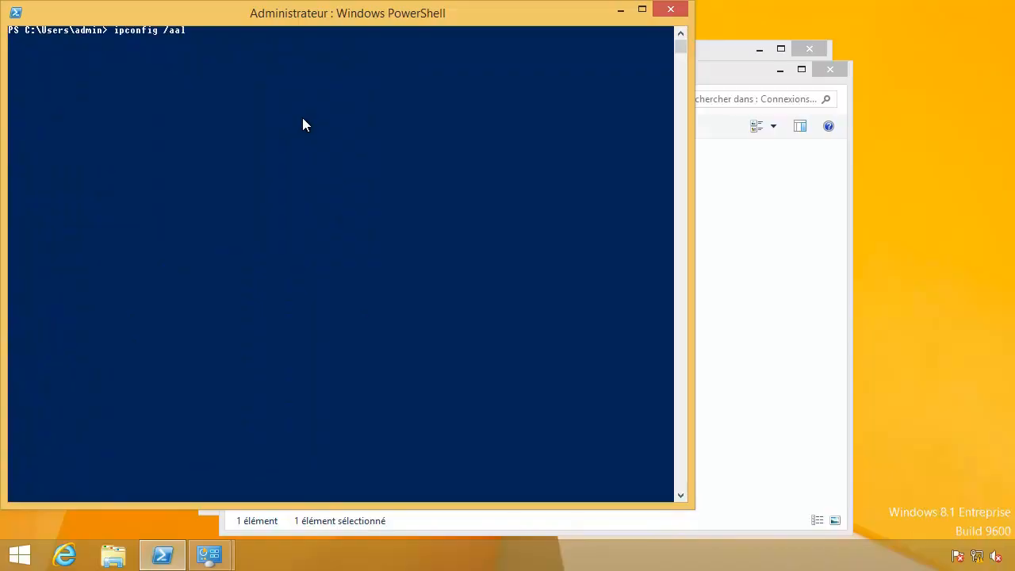
{"action": "key", "text": "BackSpace"}
{"action": "key", "text": "BackSpace"}
{"action": "type", "text": "ll"}
{"action": "key", "text": "Return"}
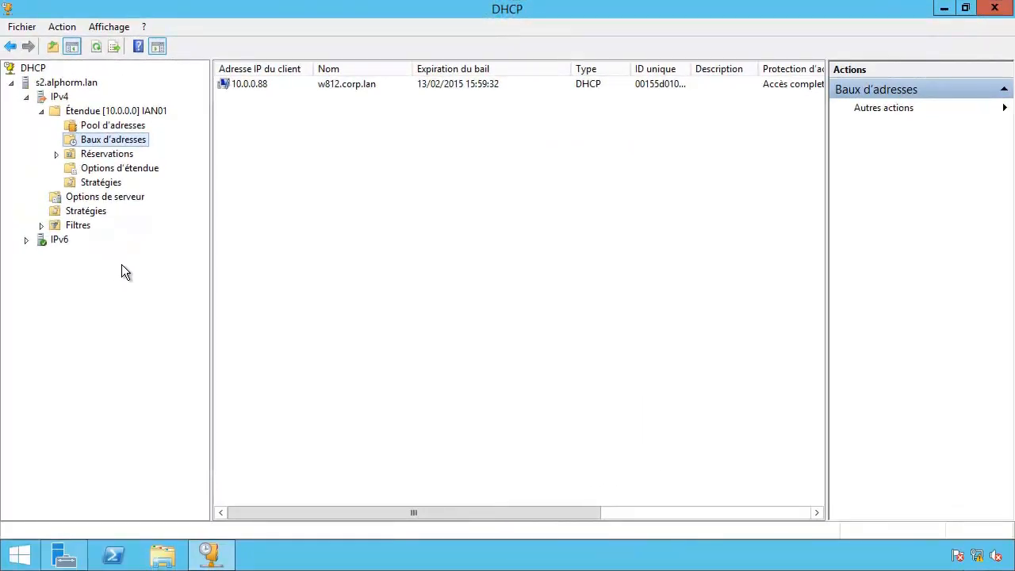
On s2, inspect the s2-s3 hot standby relationship in IPv4 Properties, then choose Supprimer on it.
{"action": "left_click", "coordinate": [66, 87]}
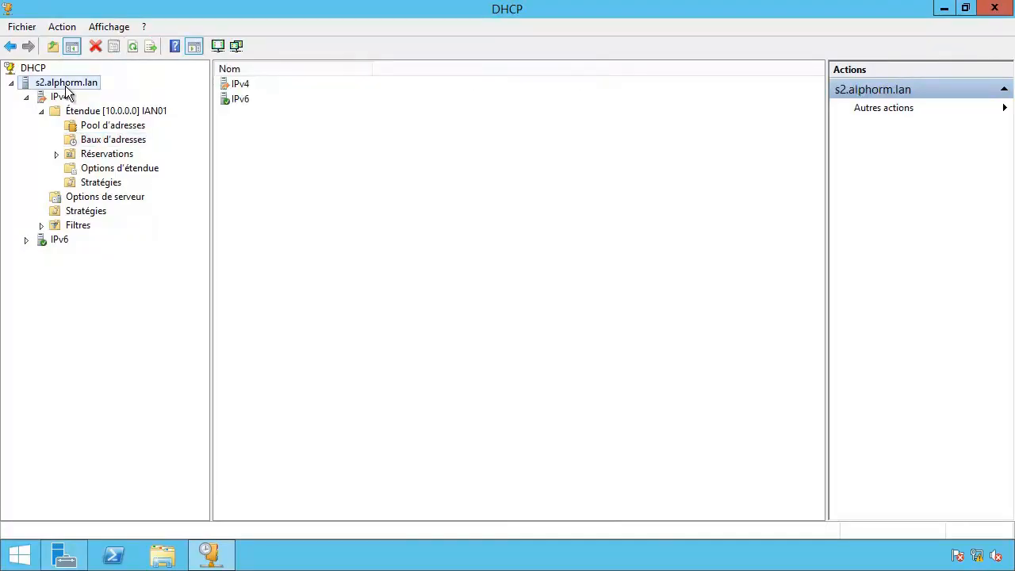
{"action": "right_click", "coordinate": [62, 96]}
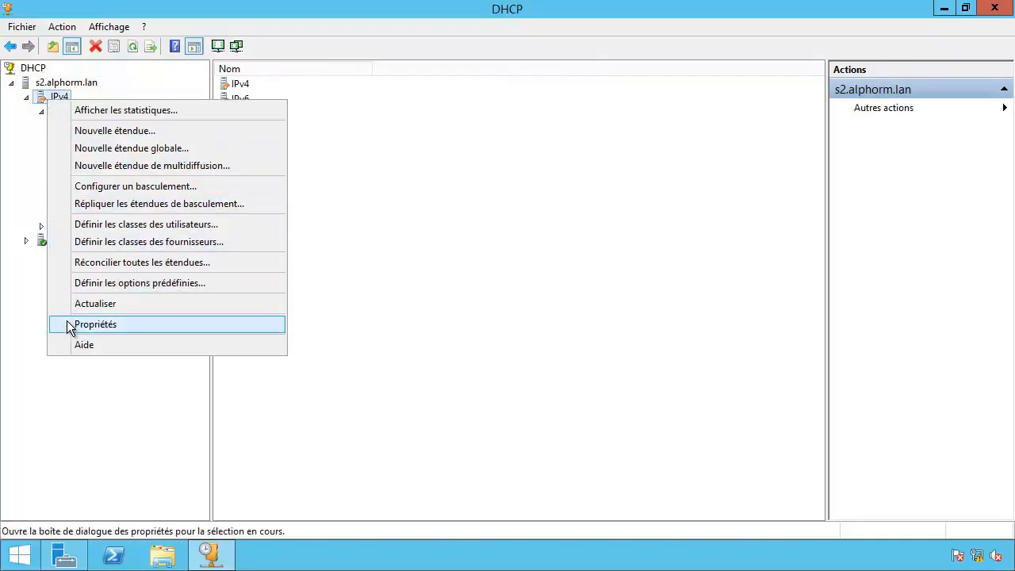
{"action": "left_click", "coordinate": [99, 324]}
{"action": "left_click", "coordinate": [603, 128]}
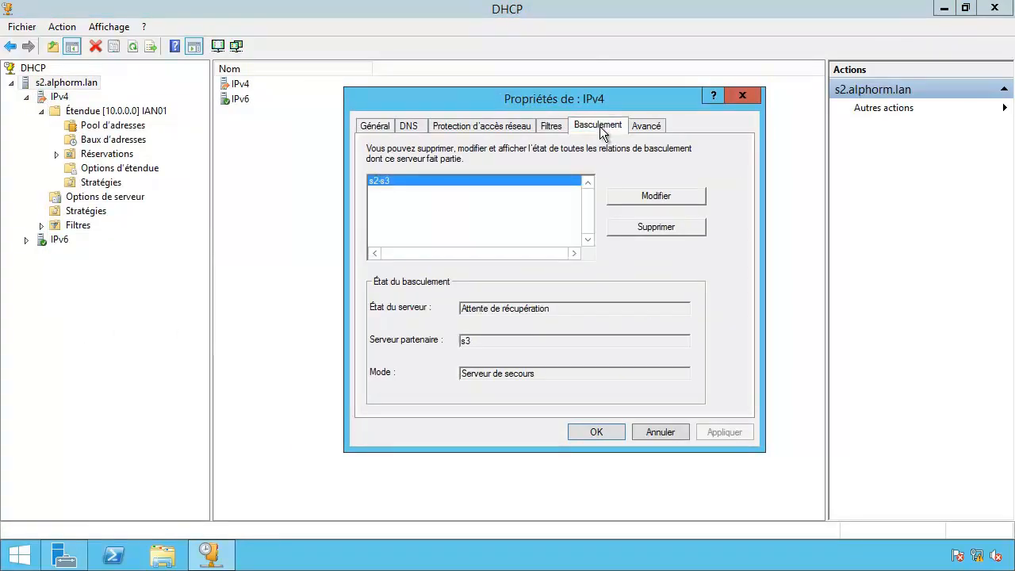
{"action": "left_click", "coordinate": [645, 198]}
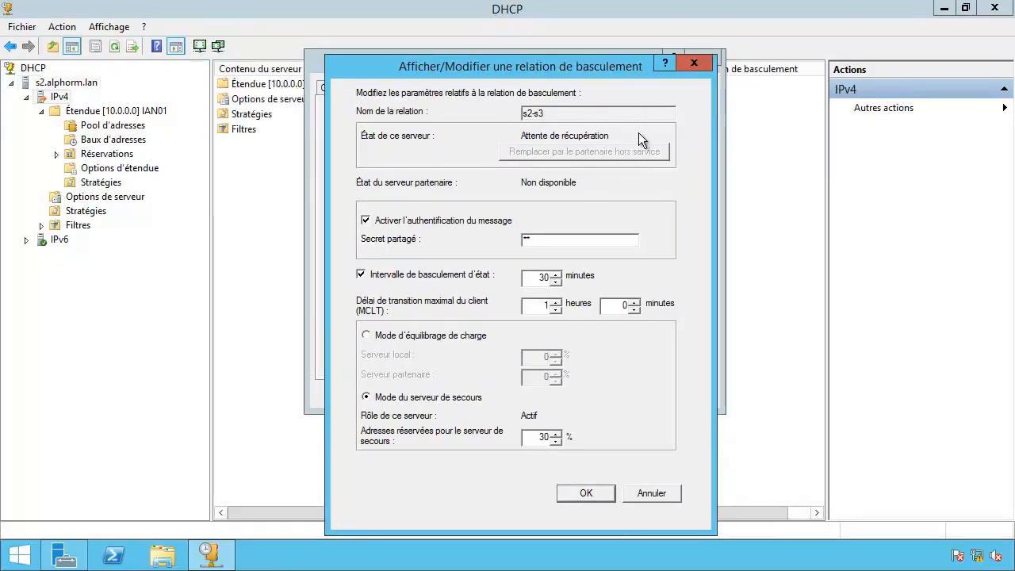
{"action": "left_click", "coordinate": [656, 493]}
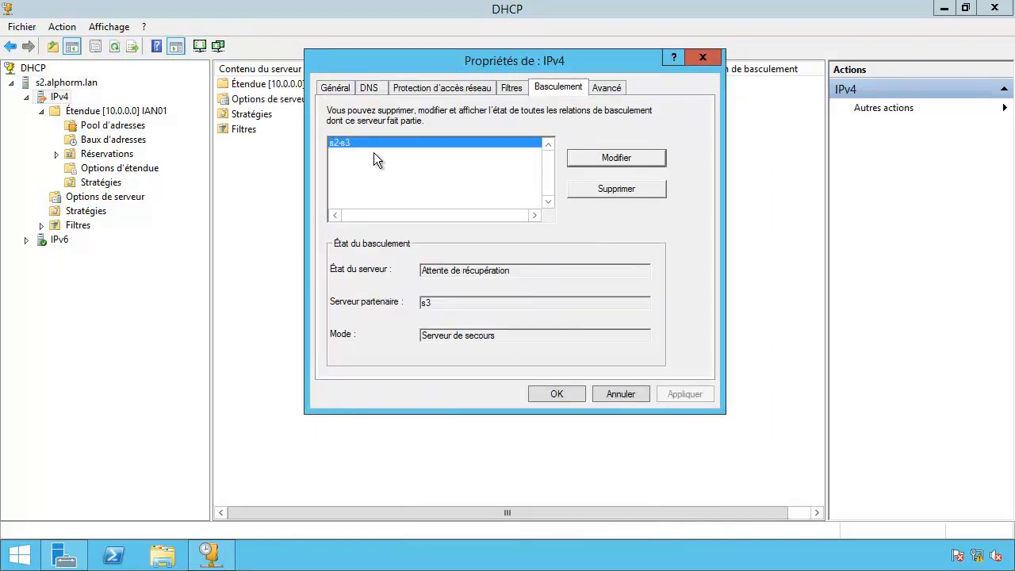
{"action": "left_click", "coordinate": [586, 190]}
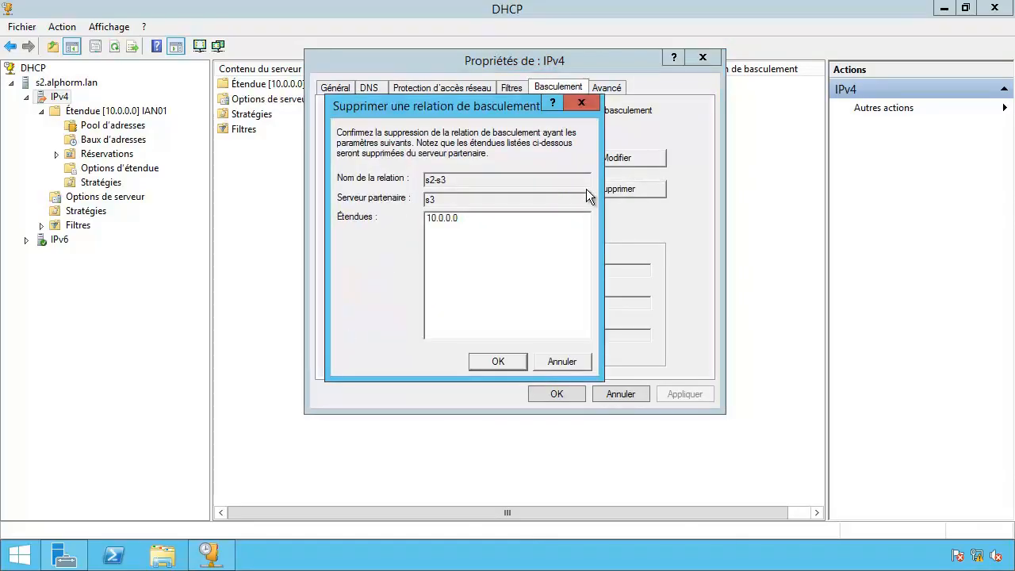
Confirm deleting s2-s3, continue past the partner warning, then close the log and IPv4 Properties.
{"action": "left_click", "coordinate": [462, 219]}
{"action": "left_click", "coordinate": [486, 198]}
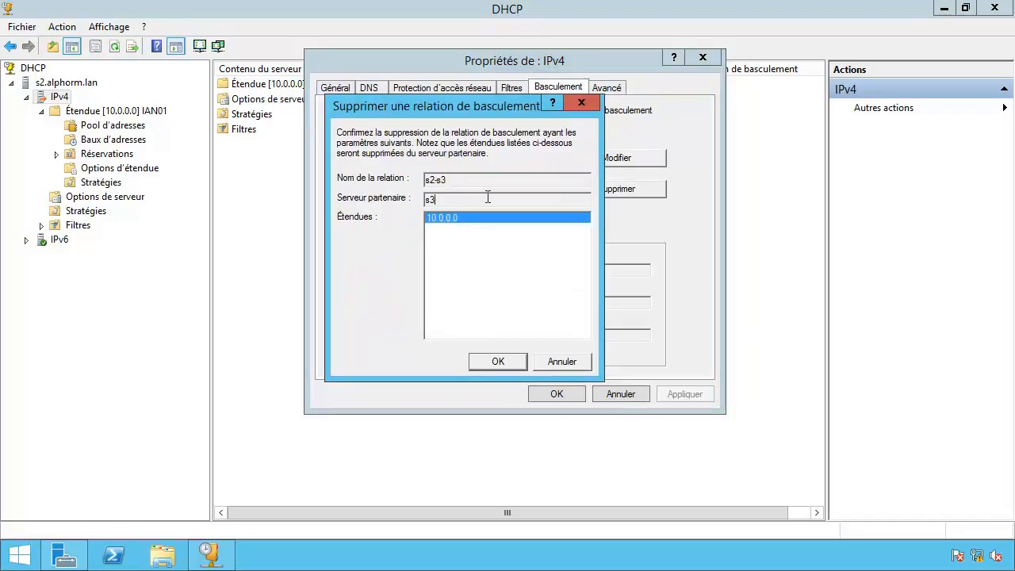
{"action": "left_click", "coordinate": [493, 358]}
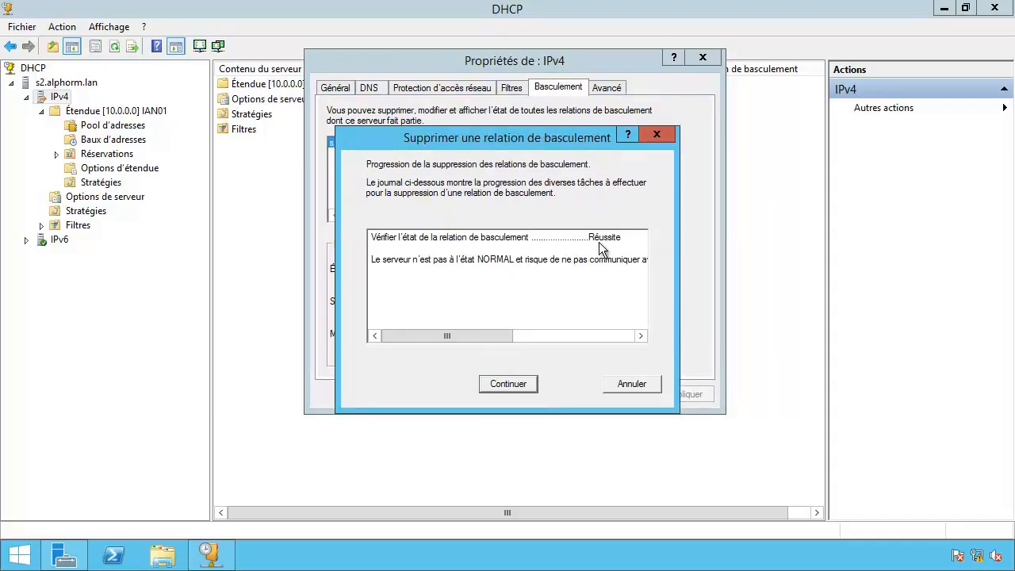
{"action": "left_click", "coordinate": [512, 385]}
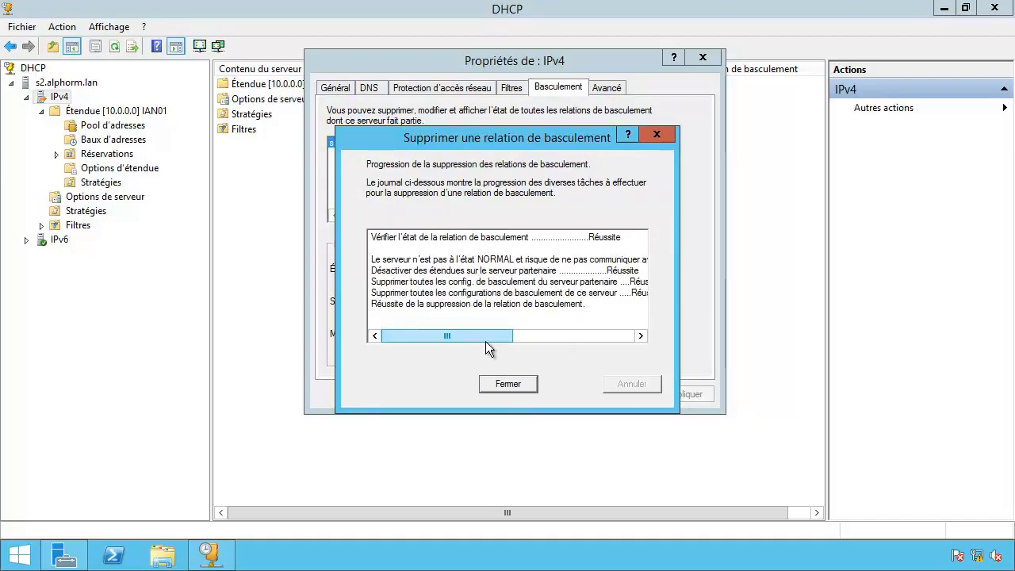
{"action": "mouse_move", "coordinate": [463, 338]}
{"action": "left_mouse_down"}
{"action": "mouse_move", "coordinate": [482, 340]}
{"action": "mouse_move", "coordinate": [446, 342]}
{"action": "left_mouse_up"}
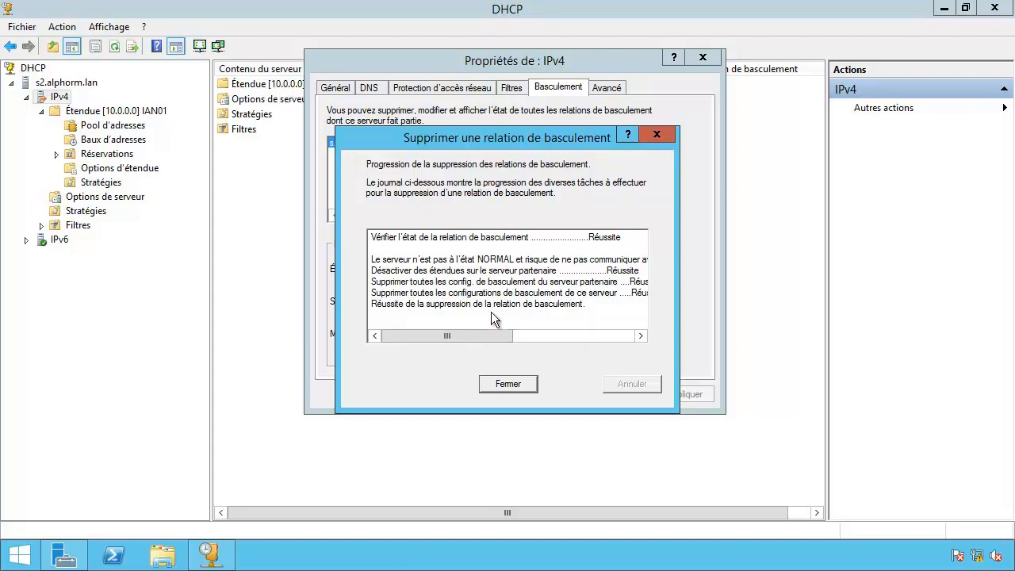
{"action": "left_click", "coordinate": [513, 383]}
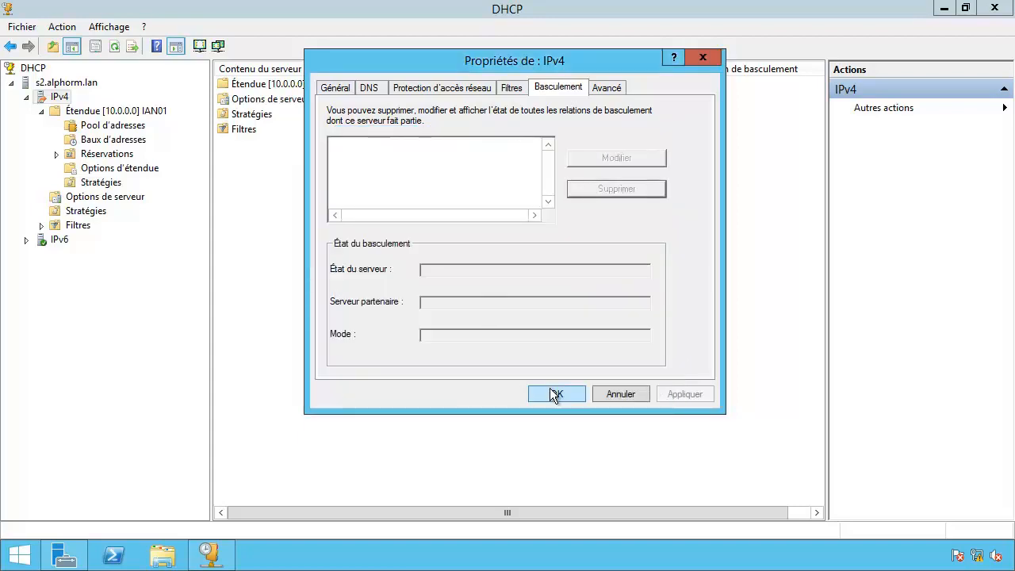
{"action": "left_click", "coordinate": [554, 395]}
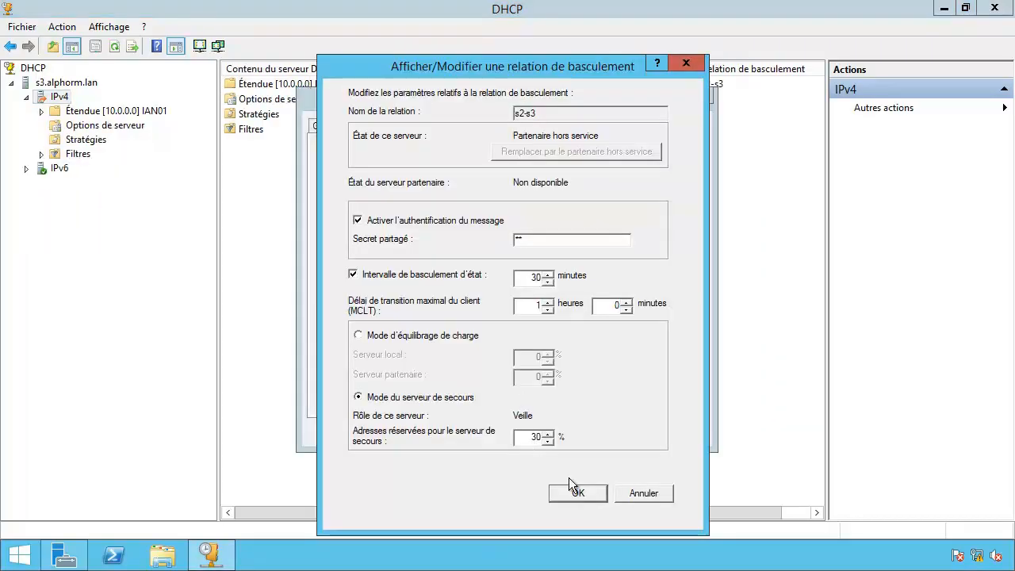
Dismiss s3's IPv4 properties without changes and refresh its IPv4 view.
{"action": "left_click", "coordinate": [642, 493]}
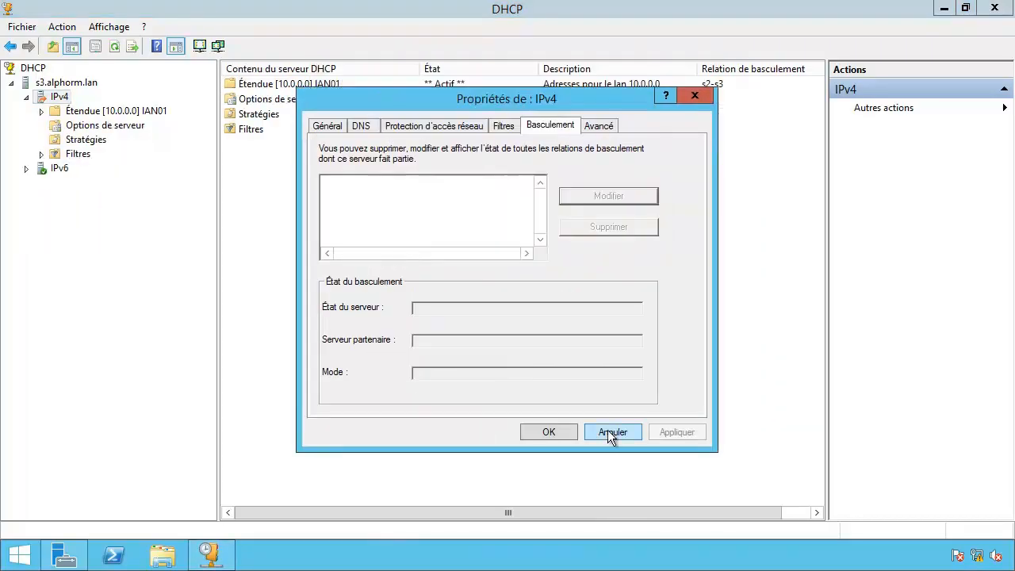
{"action": "left_click", "coordinate": [608, 430]}
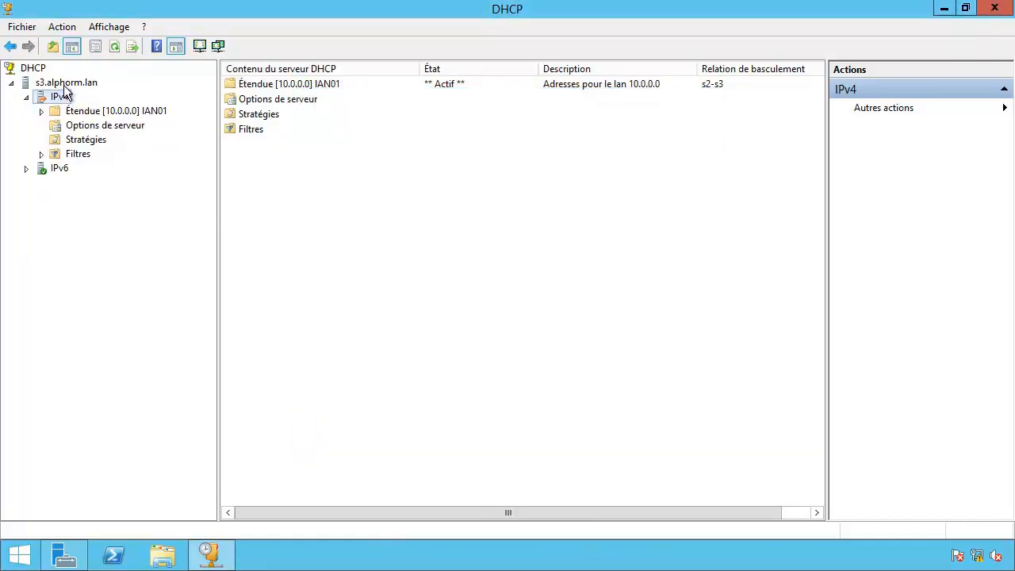
{"action": "left_click", "coordinate": [115, 46]}
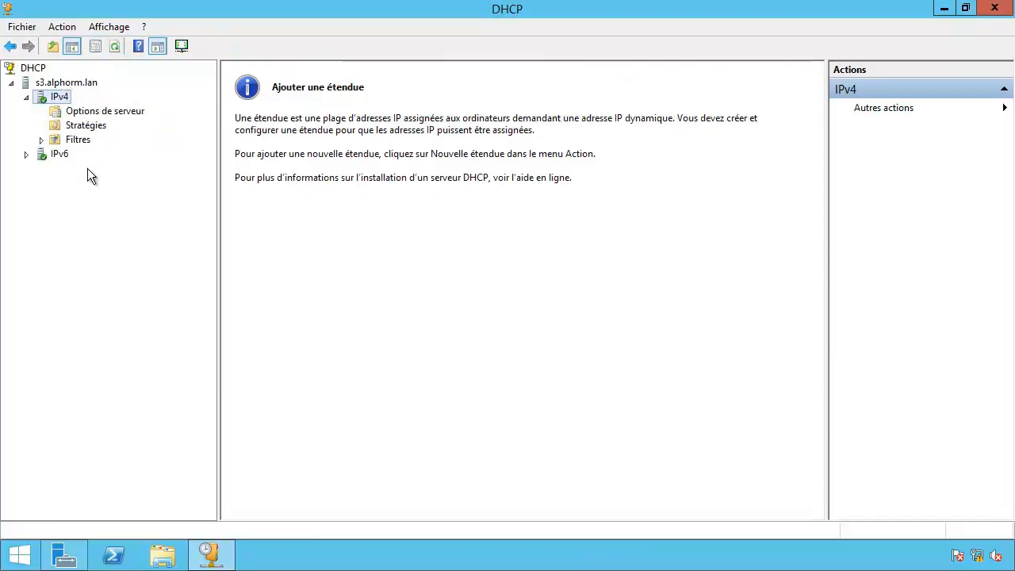
Verify s3's IPv4 properties list no failover relationships under Basculement, then cancel.
{"action": "right_click", "coordinate": [44, 96]}
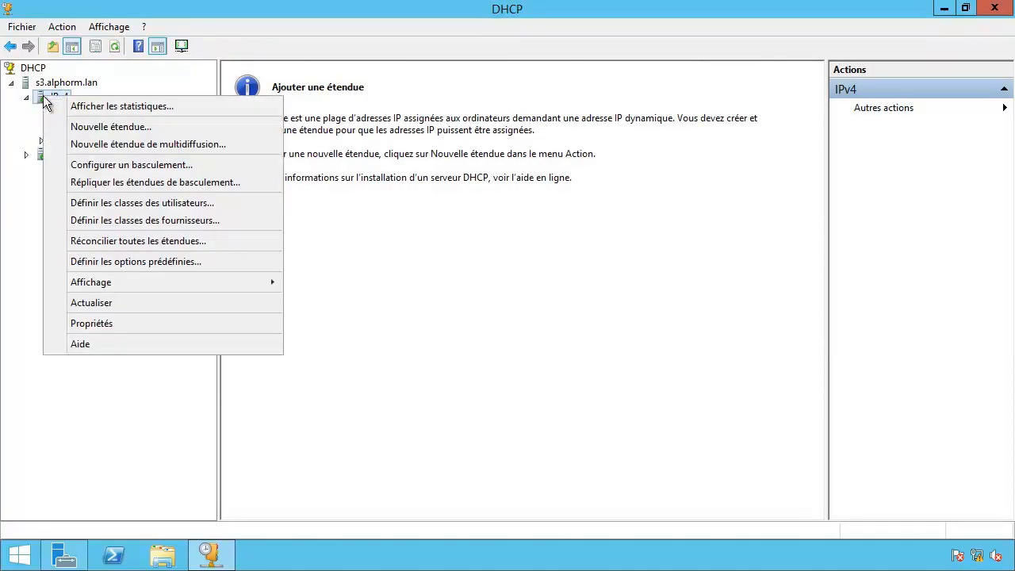
{"action": "left_click", "coordinate": [81, 321]}
{"action": "left_click", "coordinate": [555, 125]}
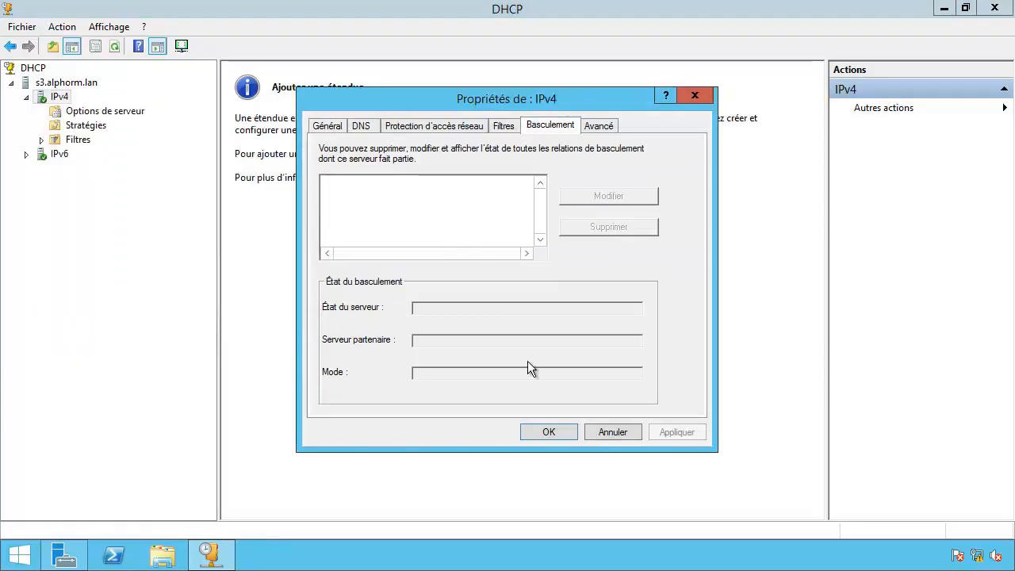
{"action": "left_click", "coordinate": [609, 436]}
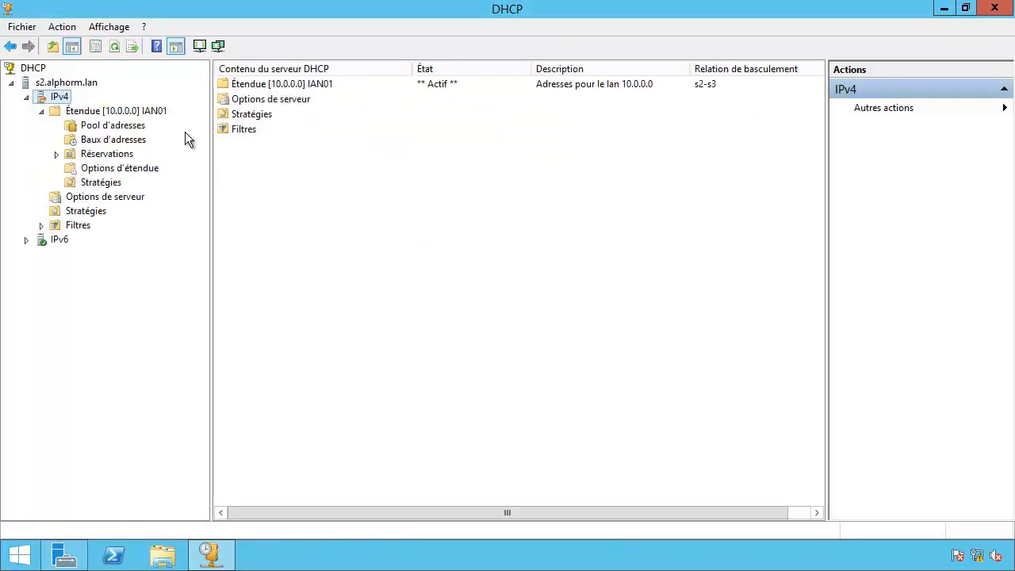
Start a new failover for scope 10.0.0.0 on s2 with s3.alphorm.lan as partner.
{"action": "right_click", "coordinate": [54, 97]}
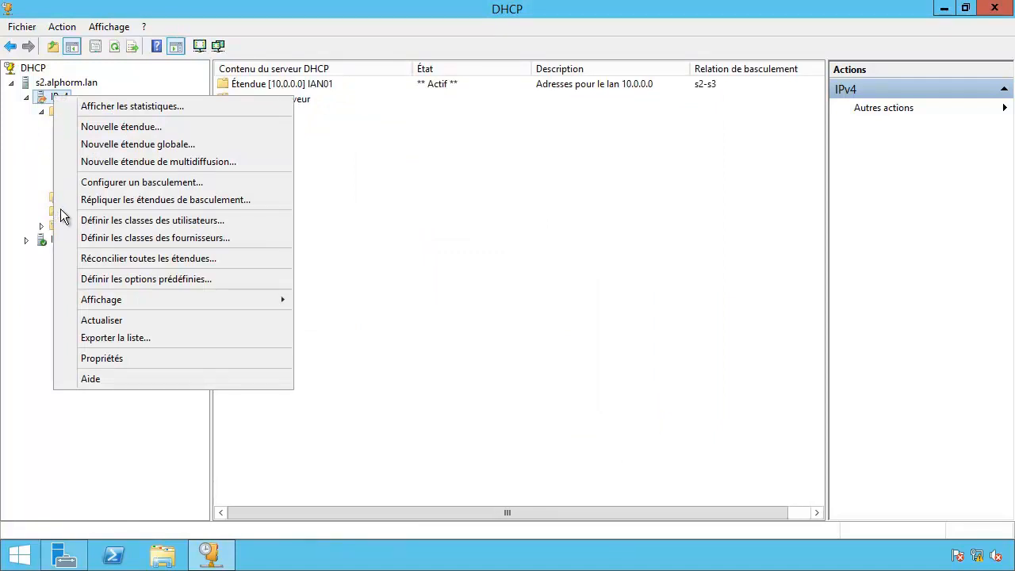
{"action": "left_click", "coordinate": [74, 183]}
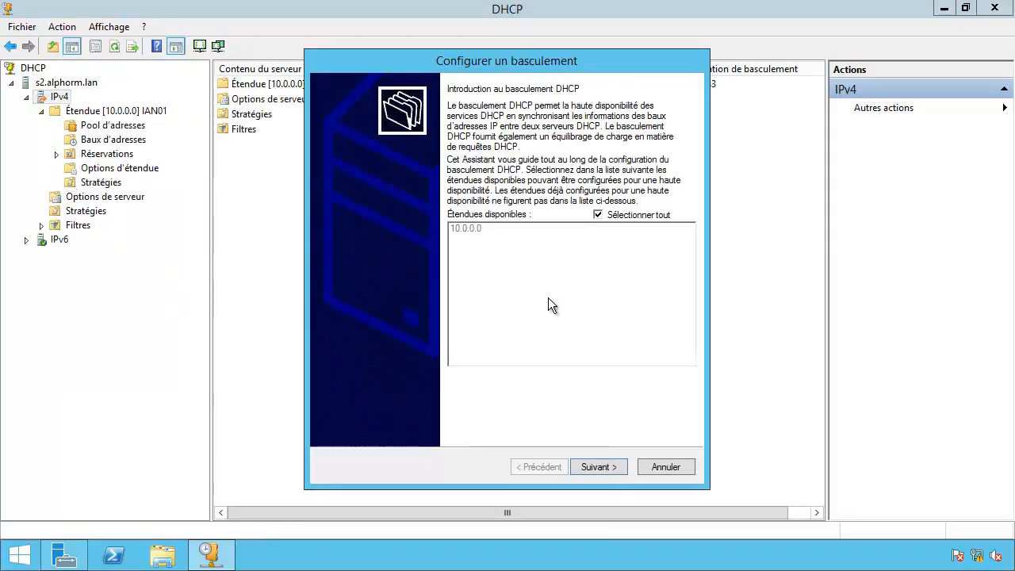
{"action": "left_click", "coordinate": [601, 467]}
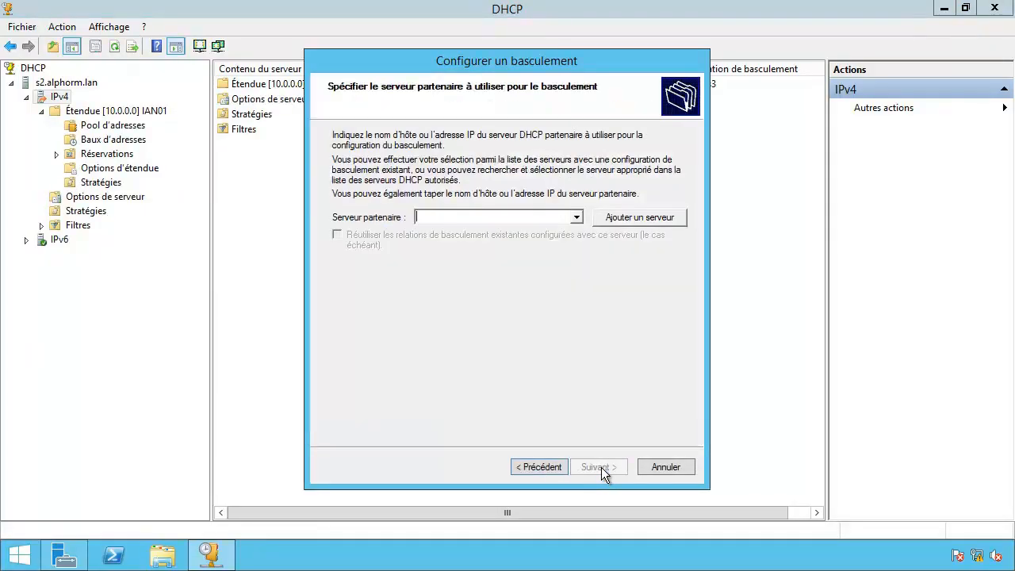
{"action": "left_click", "coordinate": [635, 219]}
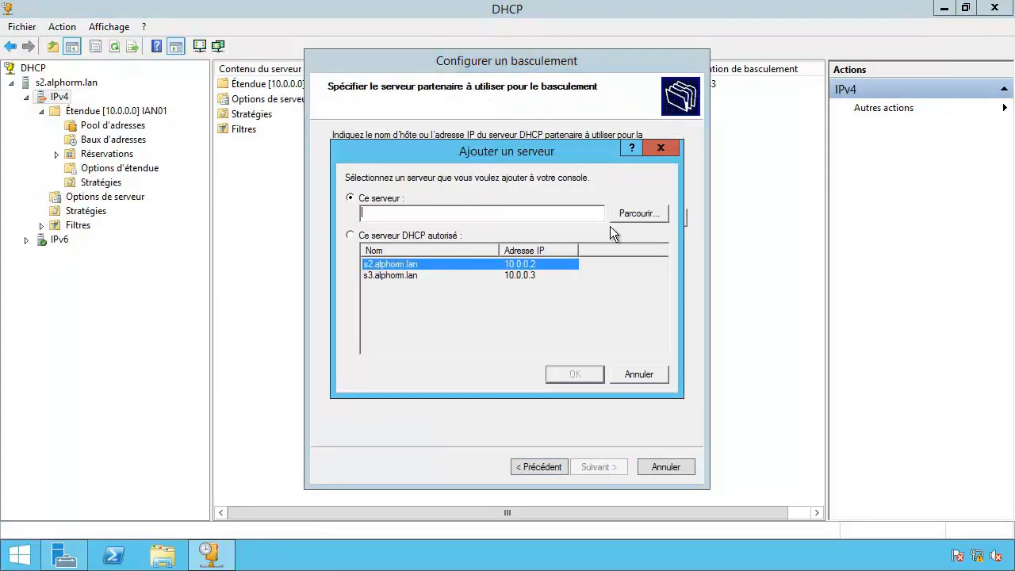
{"action": "left_click", "coordinate": [349, 235]}
{"action": "left_click", "coordinate": [388, 275]}
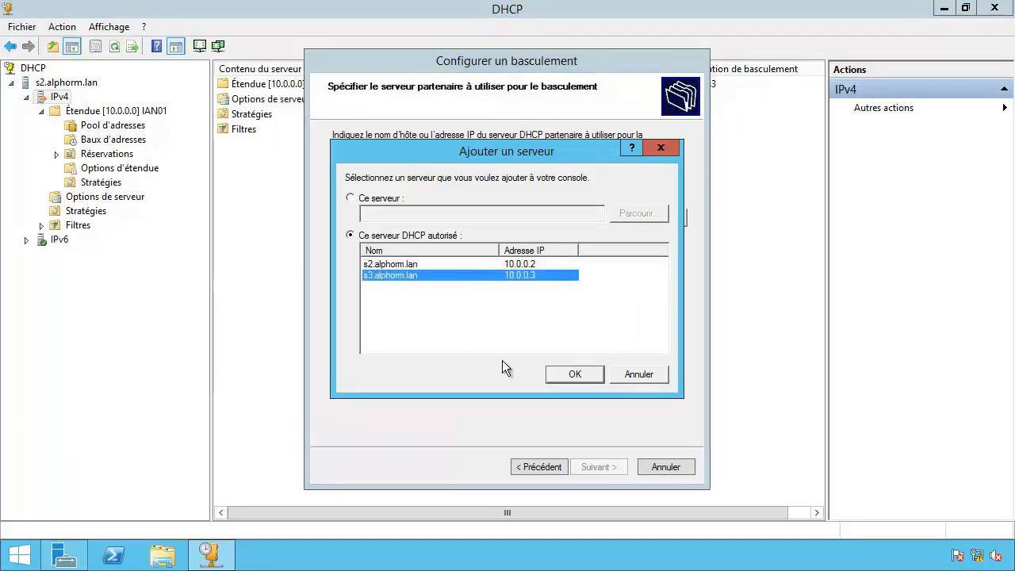
{"action": "left_click", "coordinate": [566, 382]}
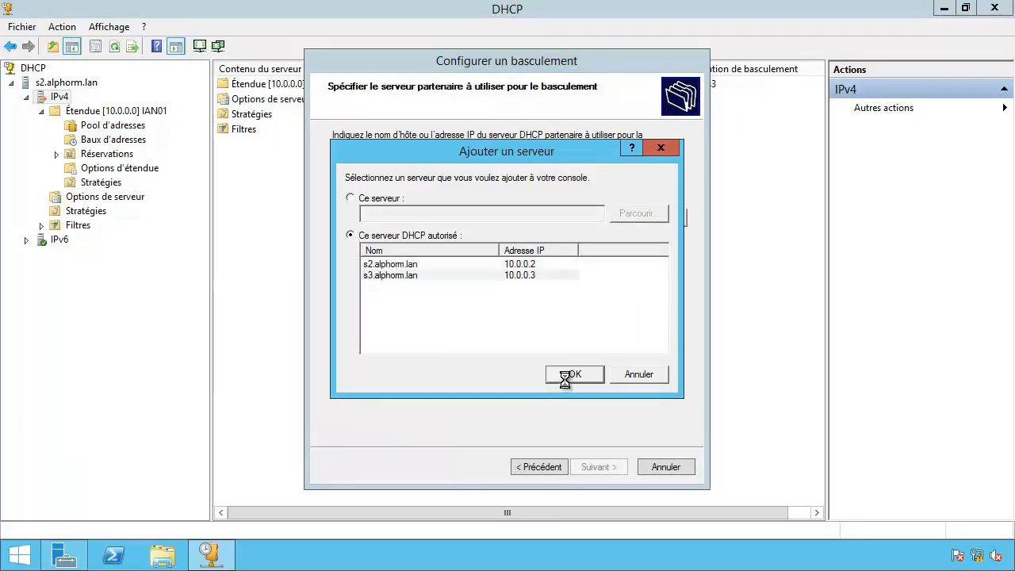
Enter the shared secret and create the 50/50 load-balancing failover relationship.
{"action": "left_click", "coordinate": [592, 467]}
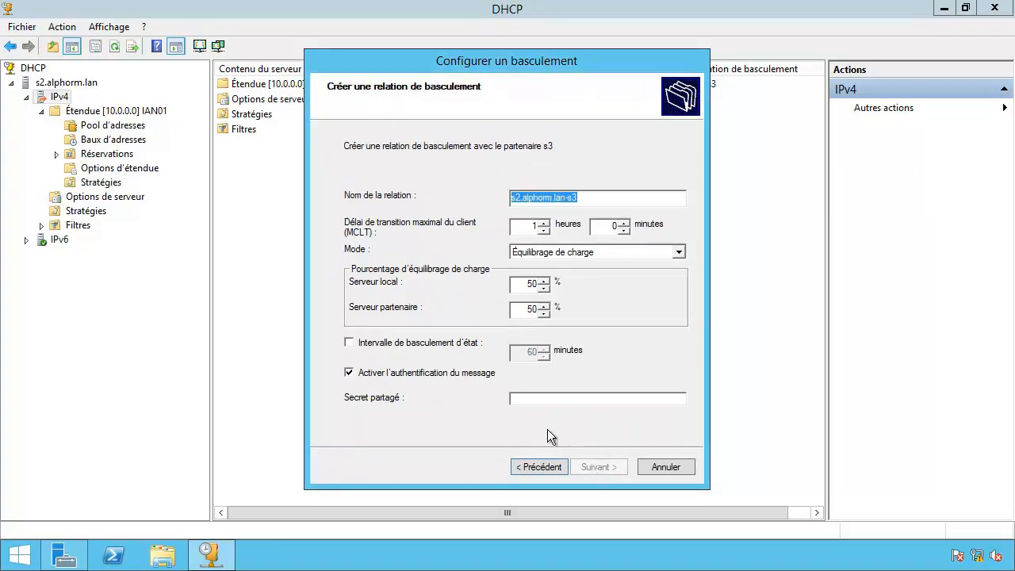
{"action": "left_click", "coordinate": [516, 398]}
{"action": "type", "text": "P"}
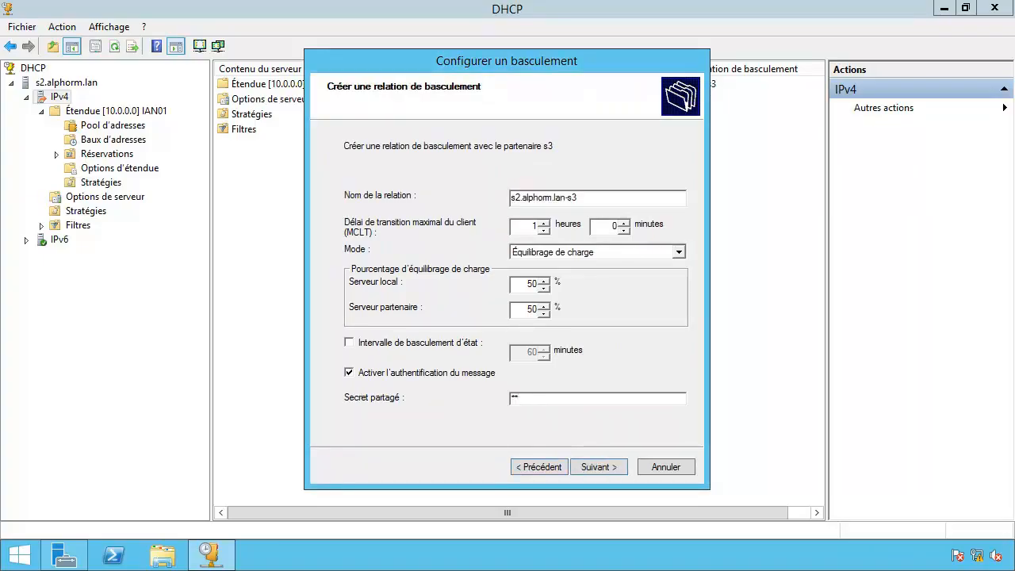
{"action": "left_click", "coordinate": [600, 467]}
{"action": "left_click", "coordinate": [602, 466]}
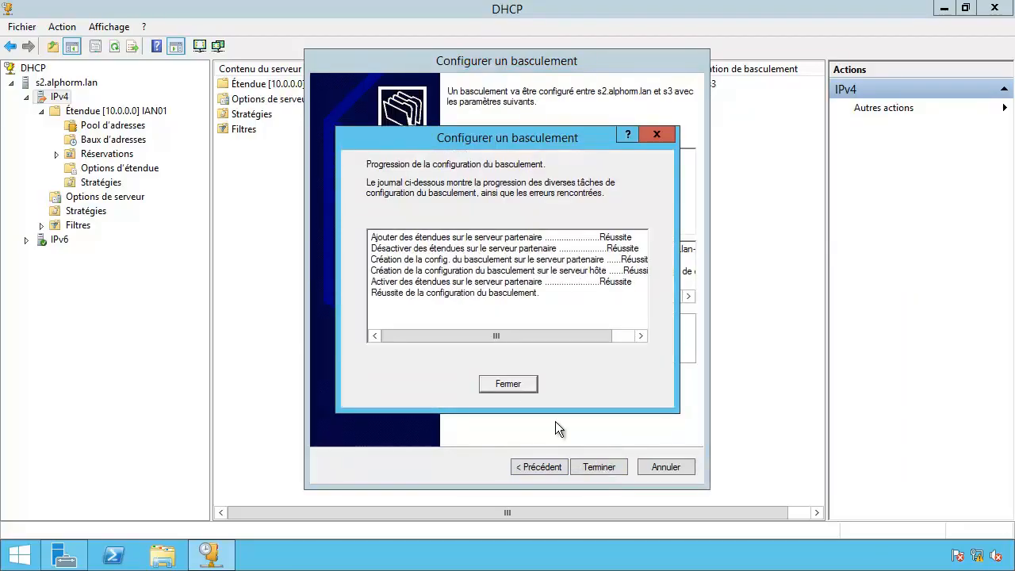
{"action": "left_click", "coordinate": [509, 382]}
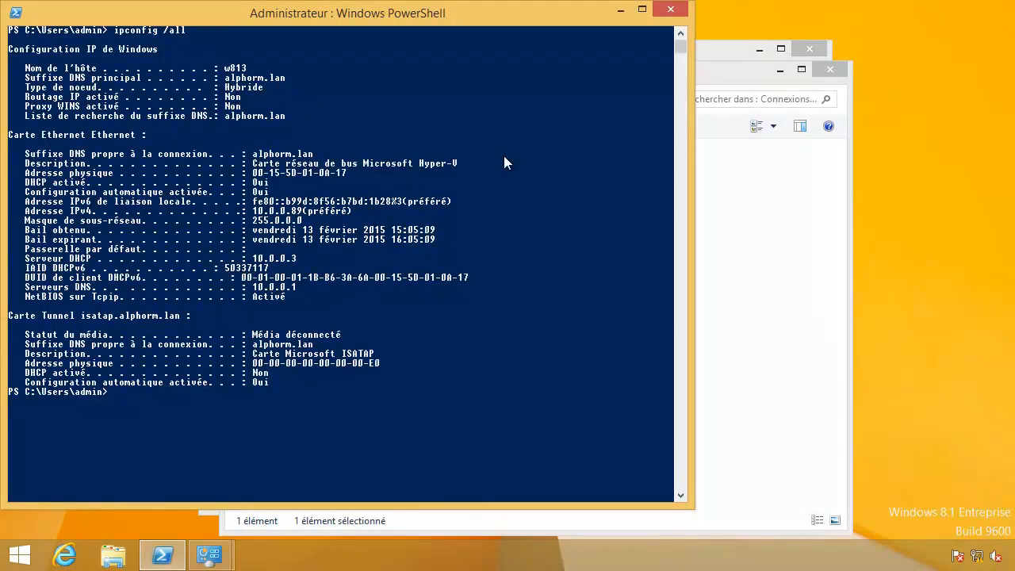
Clear the console, then run ipconfig /release and ipconfig /renew on the client.
{"action": "type", "text": "cls"}
{"action": "key", "text": "Return"}
{"action": "key", "text": "Up"}
{"action": "key", "text": "Up"}
{"action": "key", "text": "Down"}
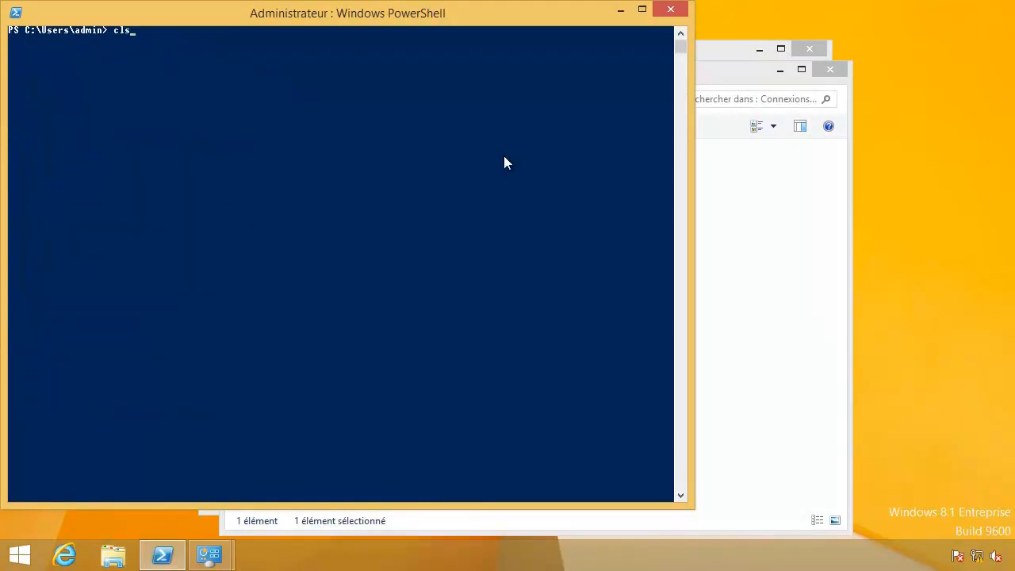
{"action": "key", "text": "Up"}
{"action": "key", "text": "Up"}
{"action": "key", "text": "Return"}
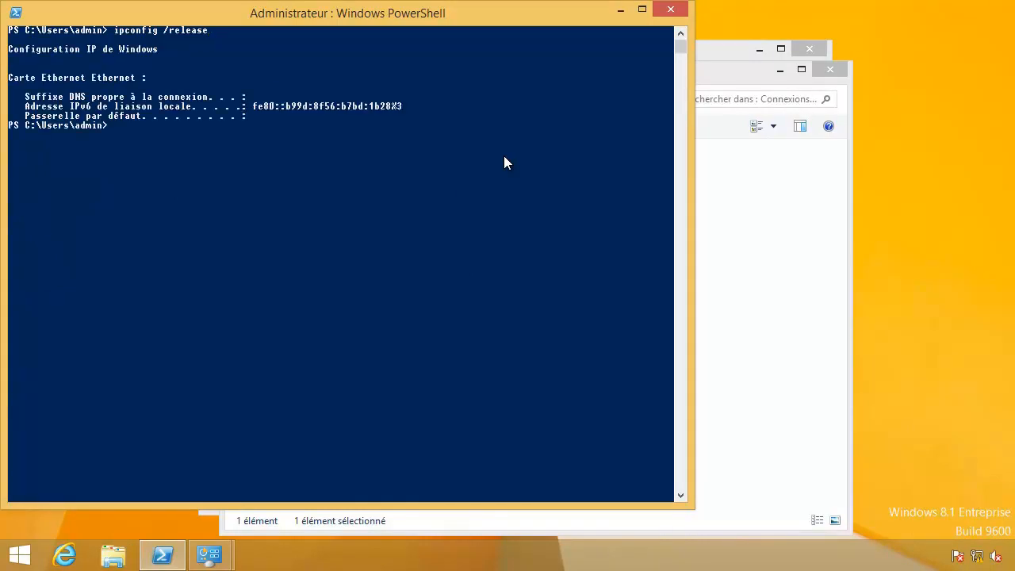
{"action": "key", "text": "Up"}
{"action": "key", "text": "Up"}
{"action": "key", "text": "Down"}
{"action": "key", "text": "Down"}
{"action": "key", "text": "Return"}
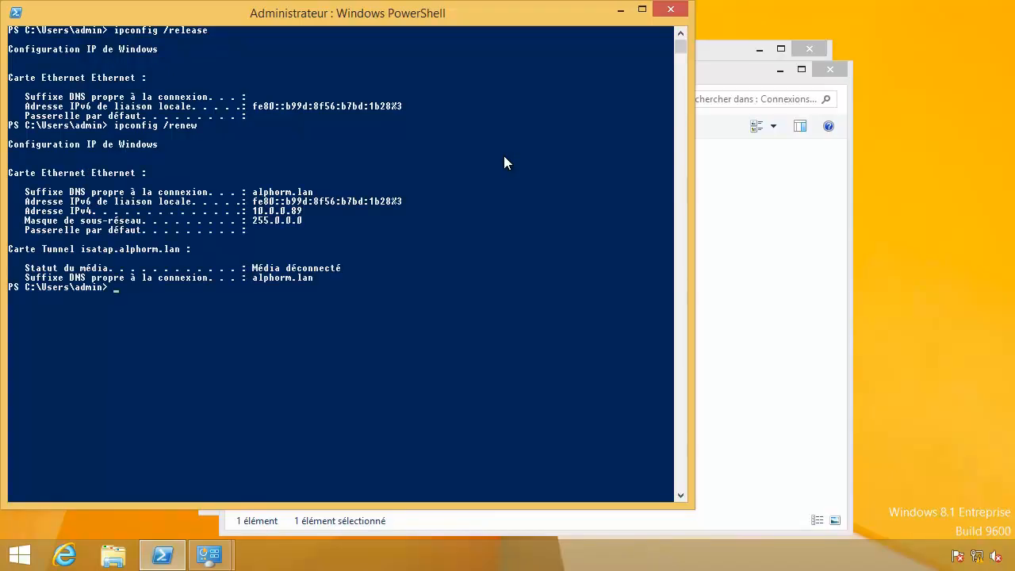
Clear the screen and run ipconfig /all to confirm DHCP server 10.0.0.2.
{"action": "type", "text": "cls"}
{"action": "key", "text": "Return"}
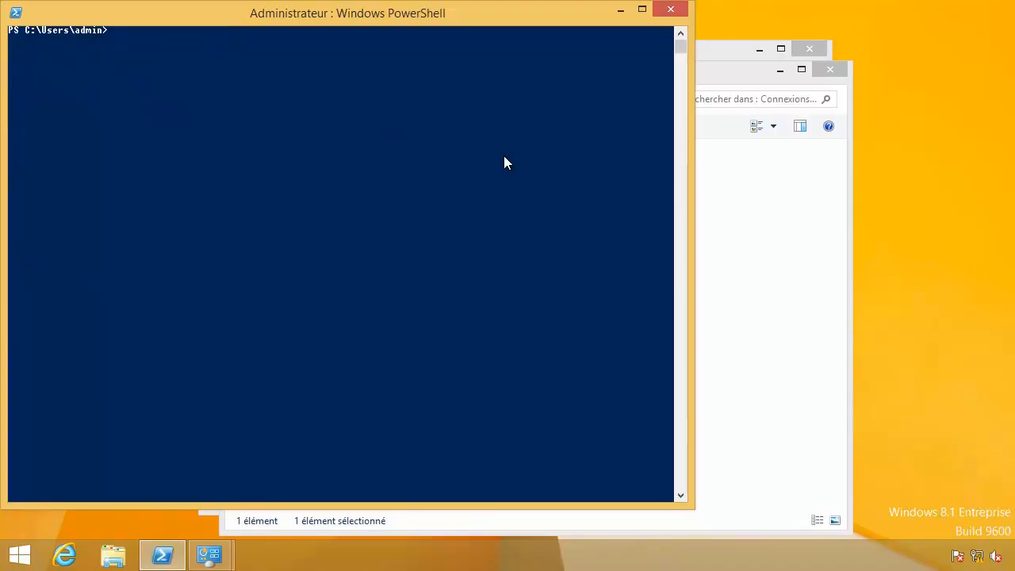
{"action": "key", "text": "Up"}
{"action": "key", "text": "Up"}
{"action": "key", "text": "BackSpace"}
{"action": "key", "text": "BackSpace"}
{"action": "key", "text": "BackSpace"}
{"action": "key", "text": "BackSpace"}
{"action": "key", "text": "BackSpace"}
{"action": "type", "text": "all"}
{"action": "key", "text": "Return"}
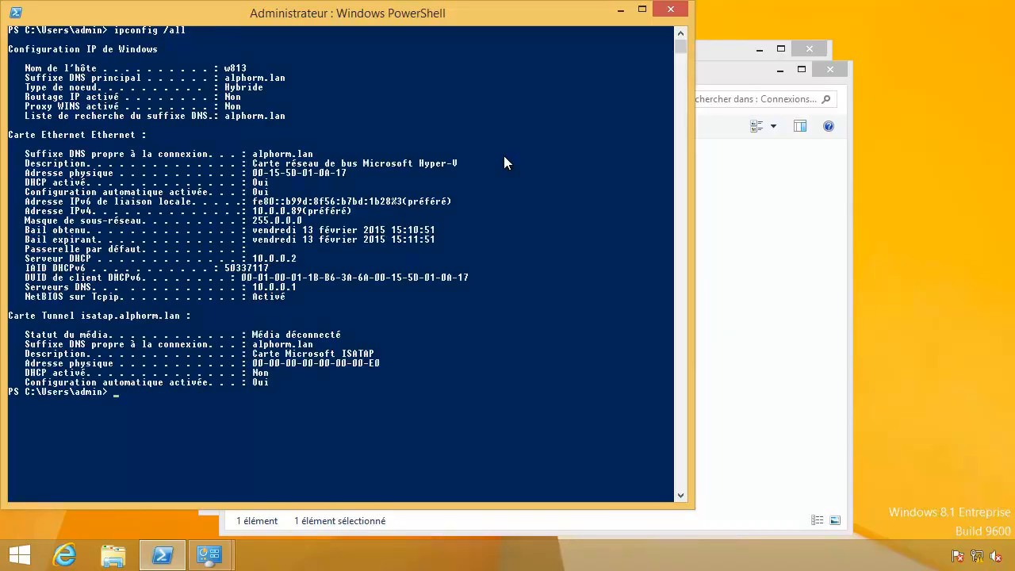